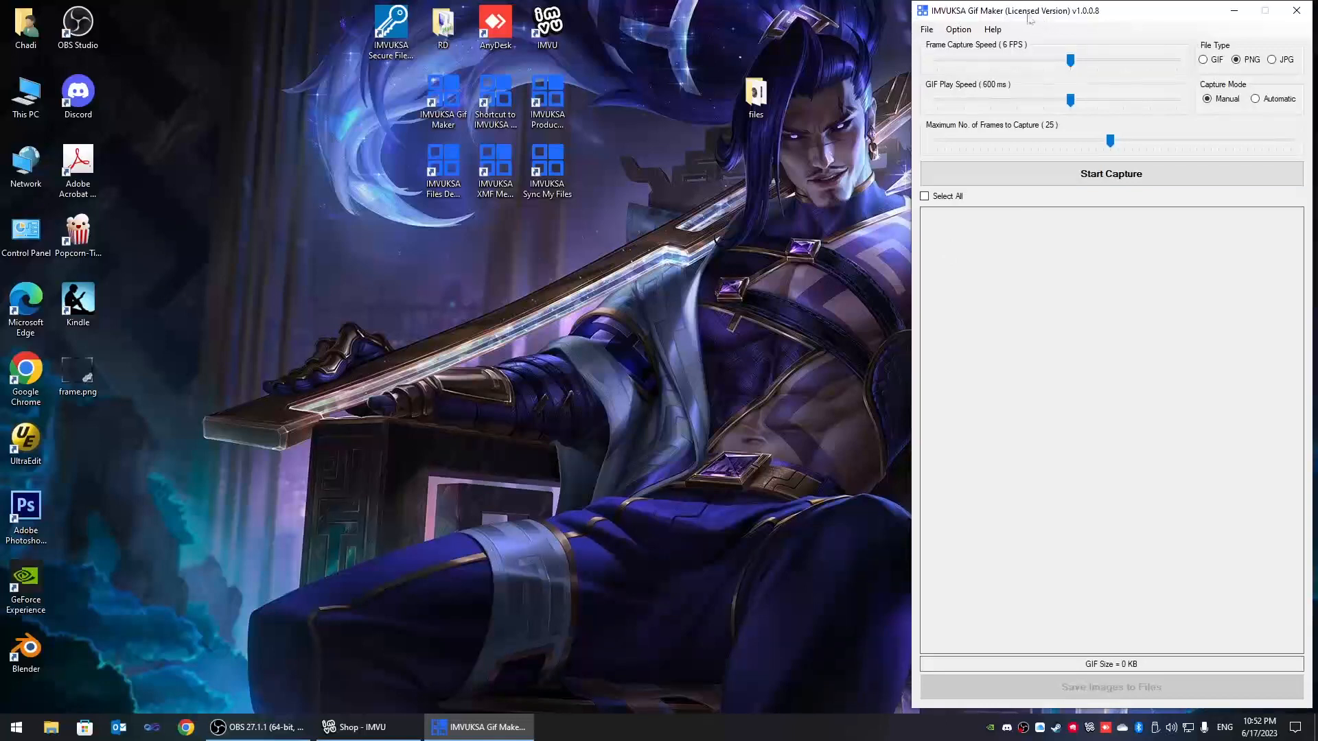
pyautogui.click(1000, 35)
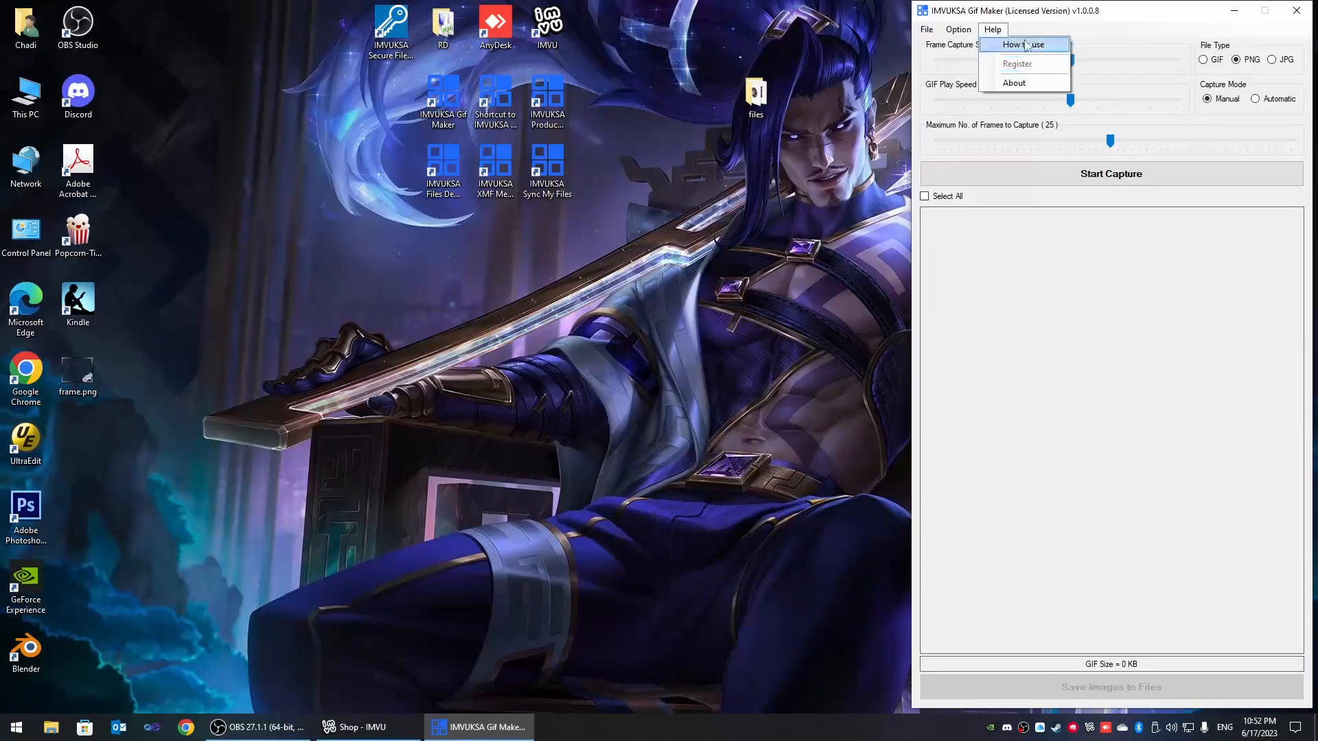
pyautogui.click(1028, 9)
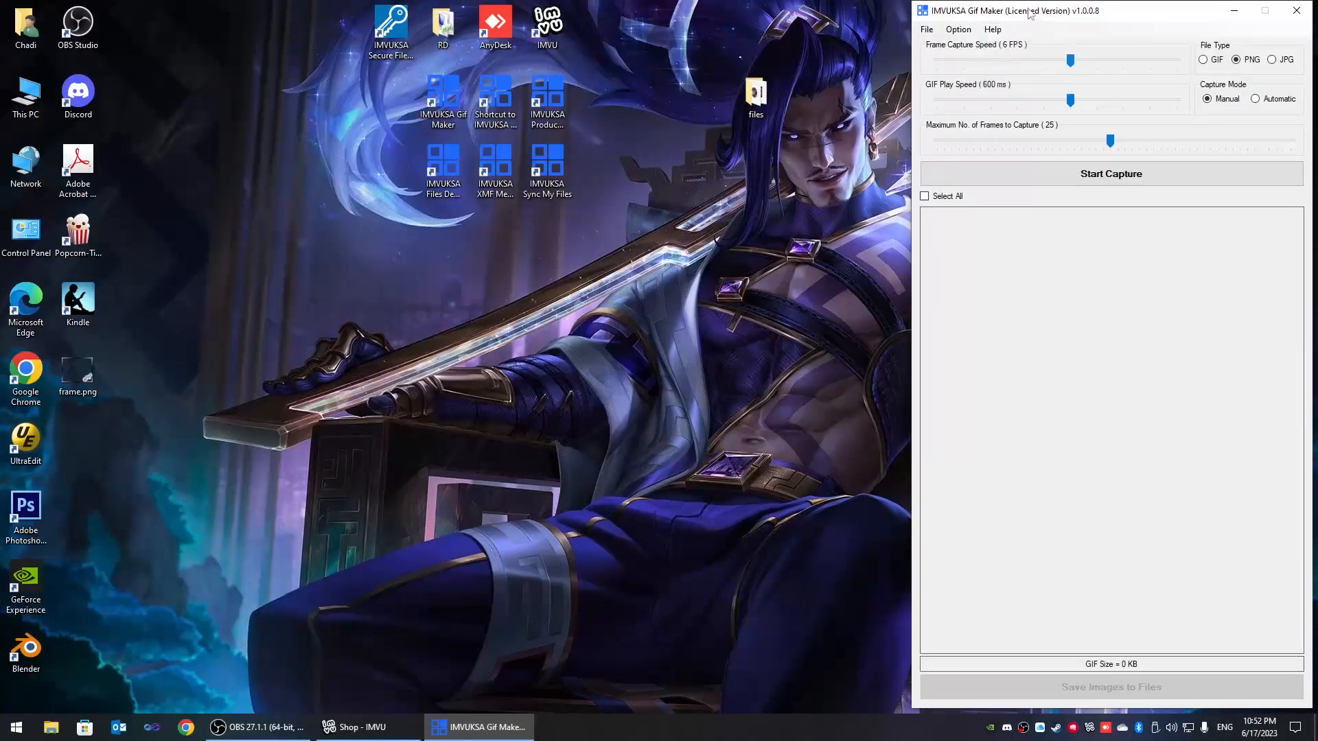
# - Clear the My Watermark image path in the options and close them
pyautogui.click(959, 31)
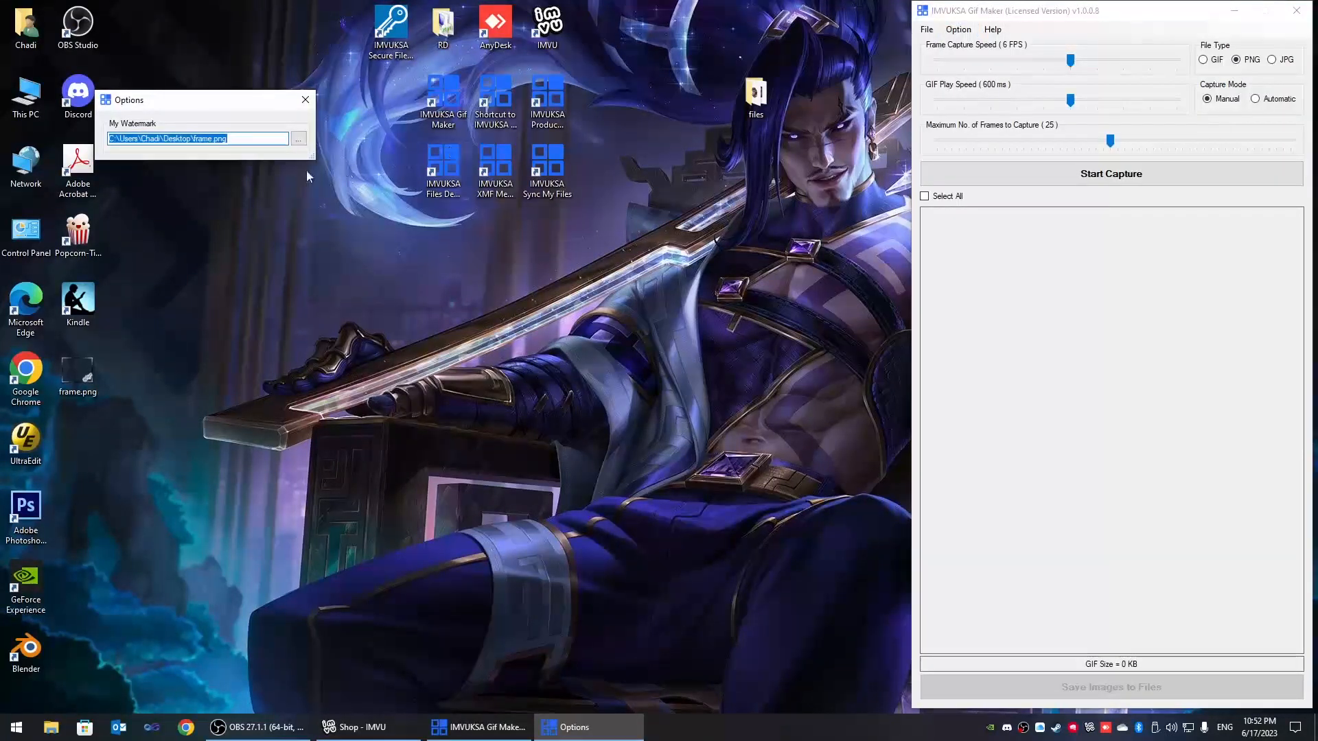
pyautogui.moveTo(242, 140); pyautogui.dragTo(117, 142)
pyautogui.press('Delete')
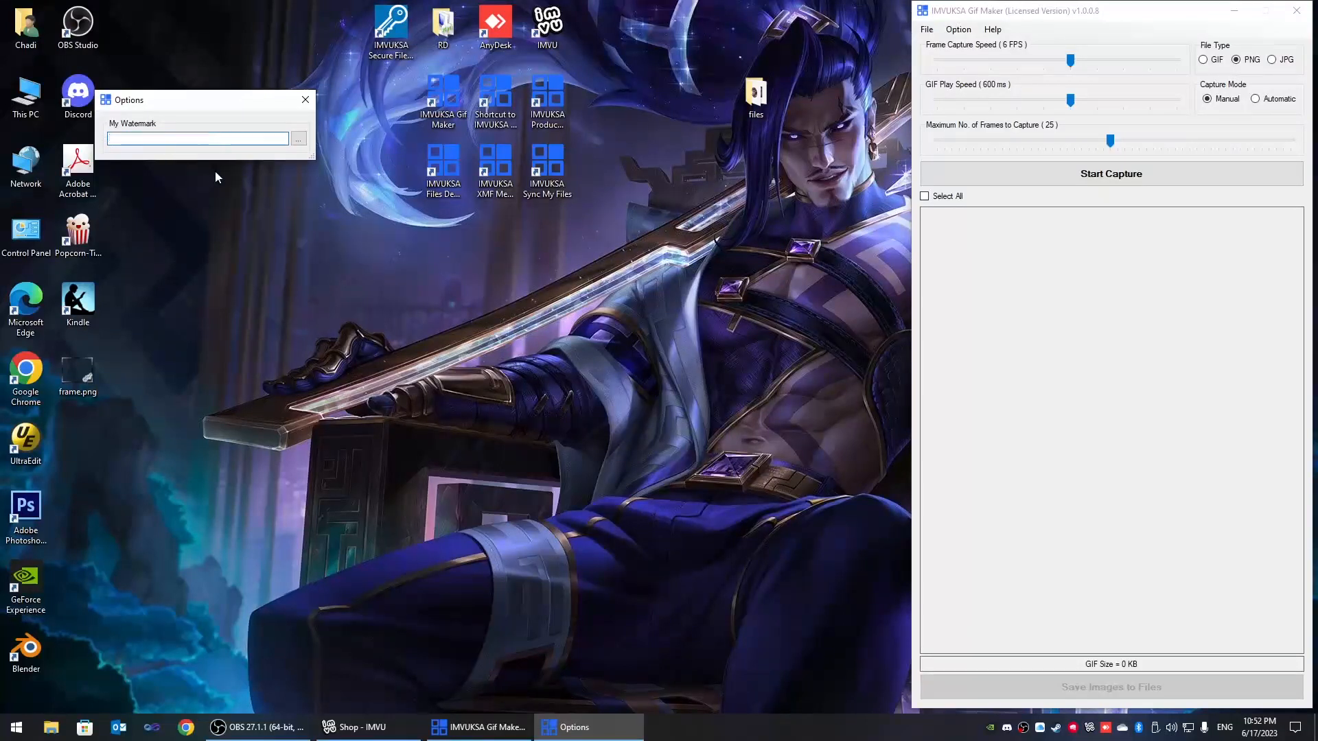
pyautogui.click(305, 100)
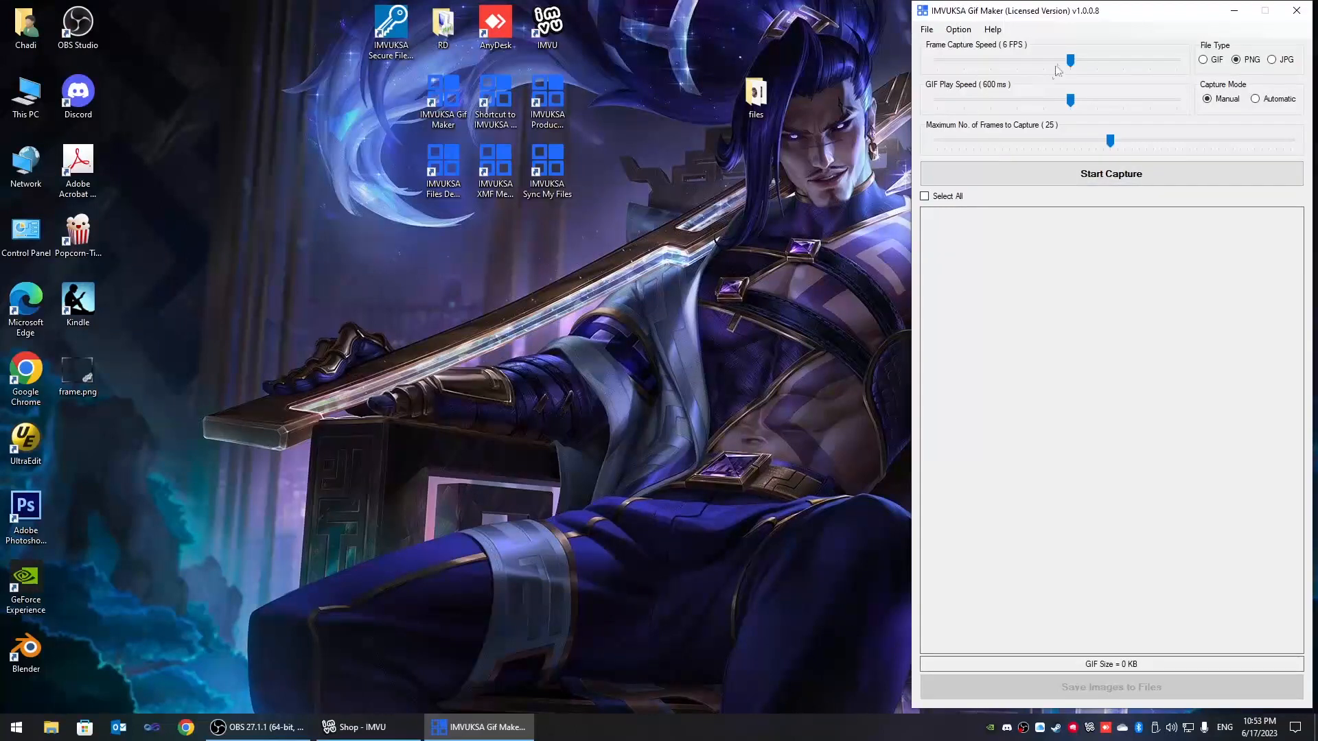
# - Set the frame capture speed to 5 FPS, GIF play speed to 500 ms, maximum frames to 10, file type to PNG and capture mode to Manual
pyautogui.moveTo(1070, 60); pyautogui.dragTo(1043, 62)
pyautogui.moveTo(1070, 101); pyautogui.dragTo(1043, 101)
pyautogui.moveTo(1110, 140); pyautogui.dragTo(1006, 152)
pyautogui.click(1205, 60)
pyautogui.click(1238, 66)
pyautogui.click(1256, 101)
pyautogui.click(1207, 100)
# - Start a capture, switch to the IMVU shop and fit the capture frame around the avatar's head and chest
pyautogui.click(1118, 182)
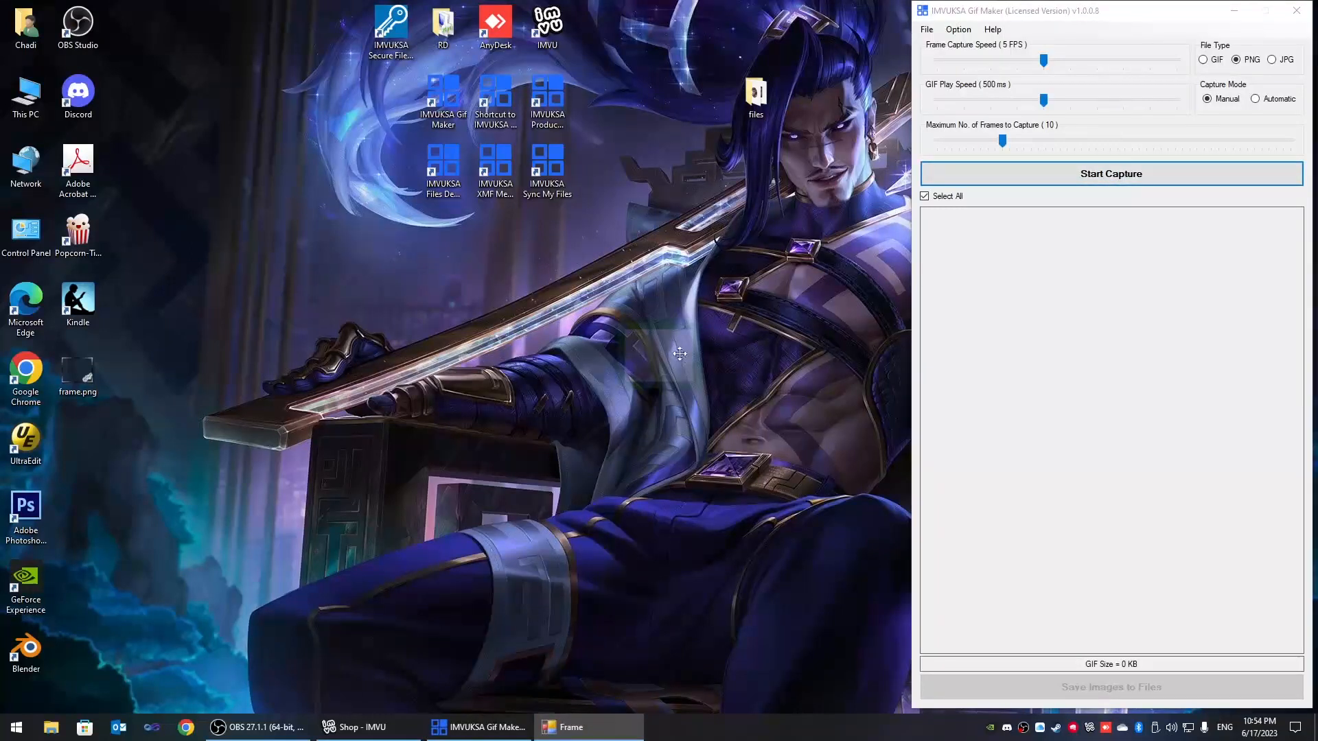
pyautogui.moveTo(679, 352)
pyautogui.mouseDown()
pyautogui.moveTo(654, 273)
pyautogui.moveTo(633, 267)
pyautogui.moveTo(729, 358)
pyautogui.moveTo(727, 347)
pyautogui.moveTo(661, 348)
pyautogui.mouseUp()
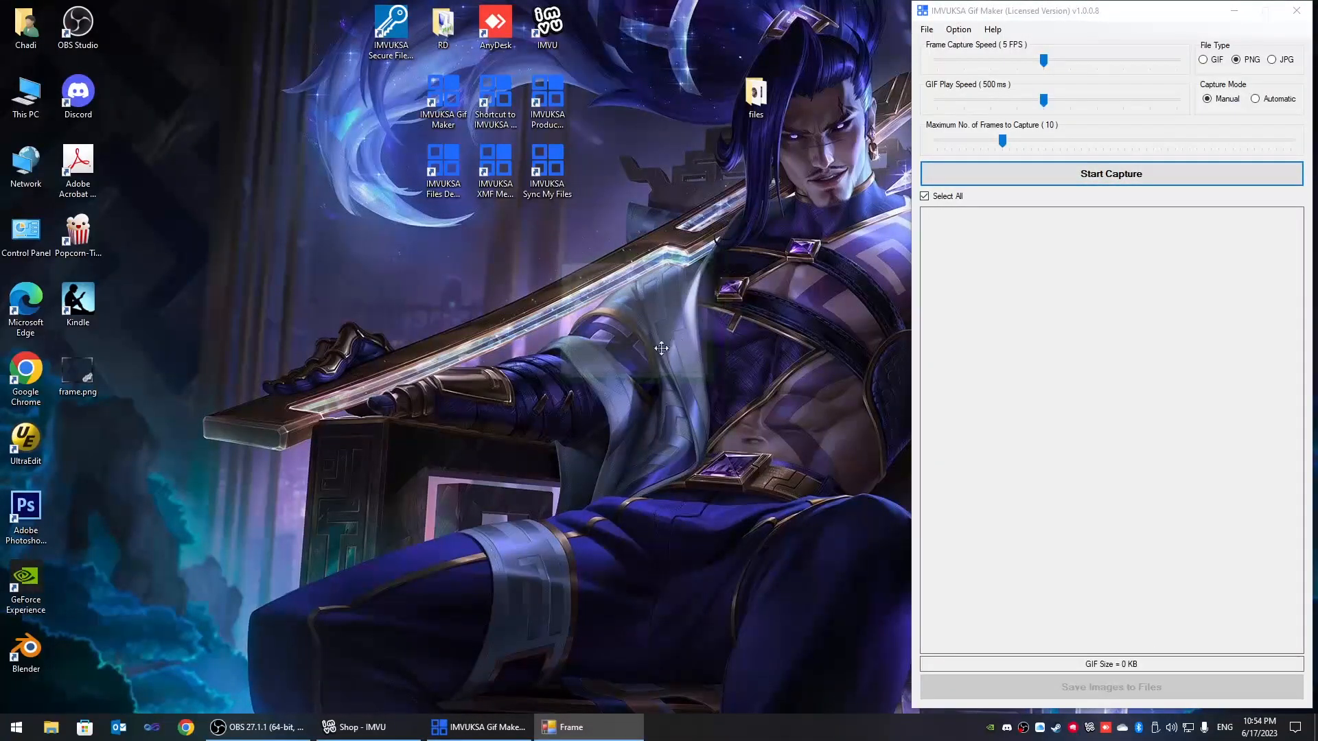
pyautogui.moveTo(280, 736)
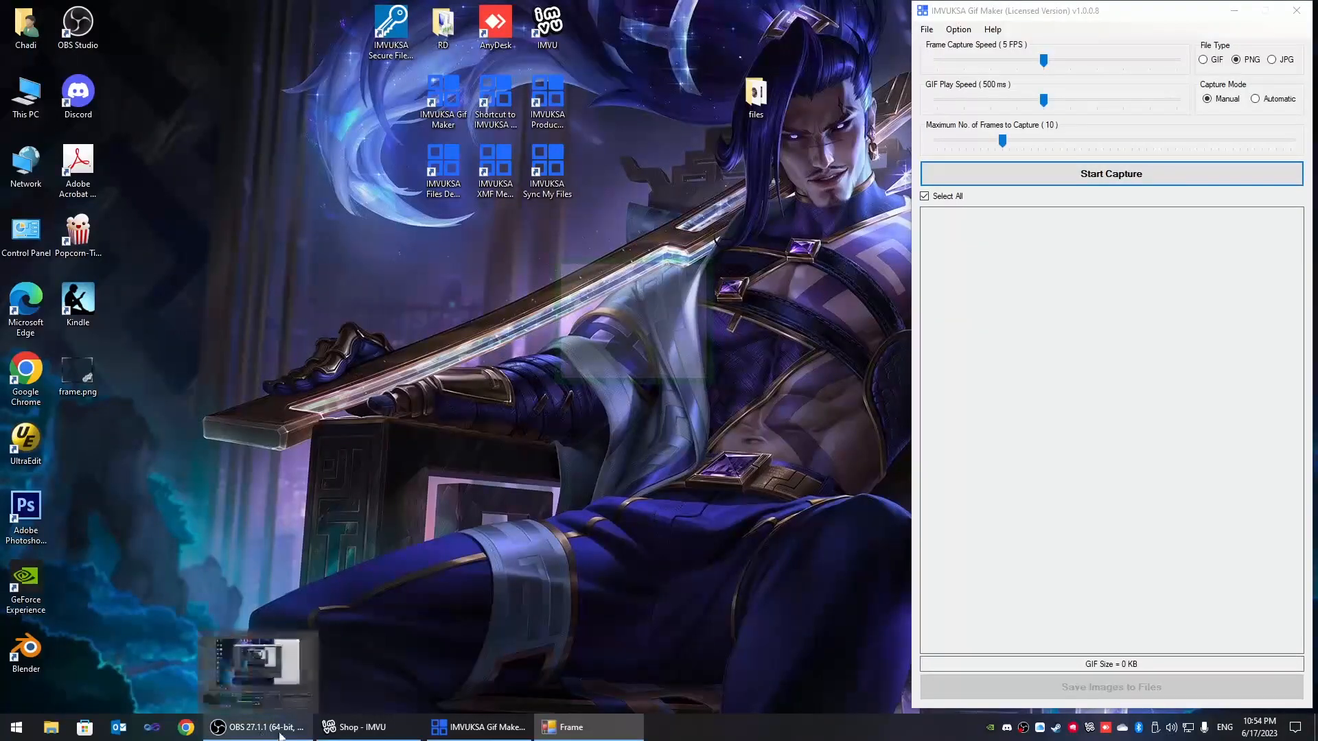
pyautogui.click(357, 727)
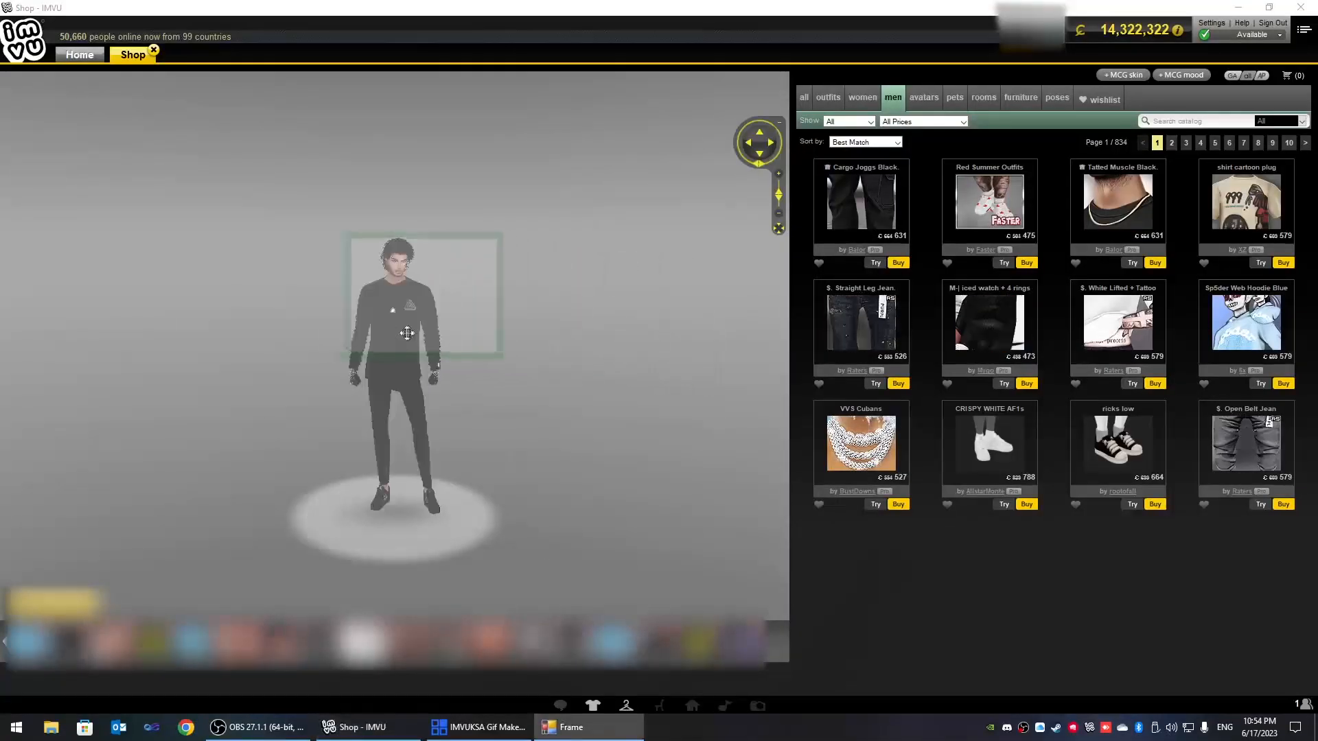
pyautogui.moveTo(407, 333); pyautogui.dragTo(385, 332)
pyautogui.click(468, 446)
pyautogui.scroll(3, 469, 443)
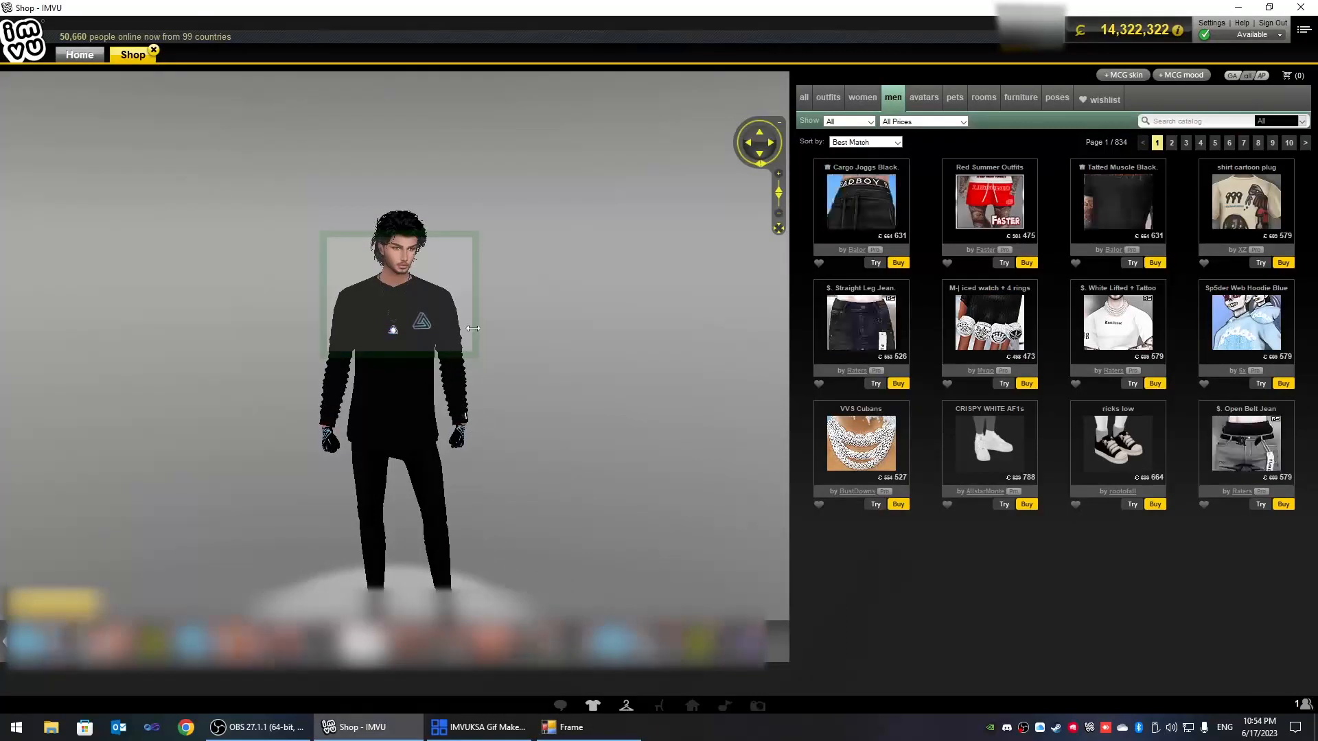
pyautogui.moveTo(472, 328)
pyautogui.mouseDown()
pyautogui.moveTo(508, 335)
pyautogui.moveTo(457, 305)
pyautogui.moveTo(493, 315)
pyautogui.moveTo(458, 326)
pyautogui.moveTo(462, 315)
pyautogui.mouseUp()
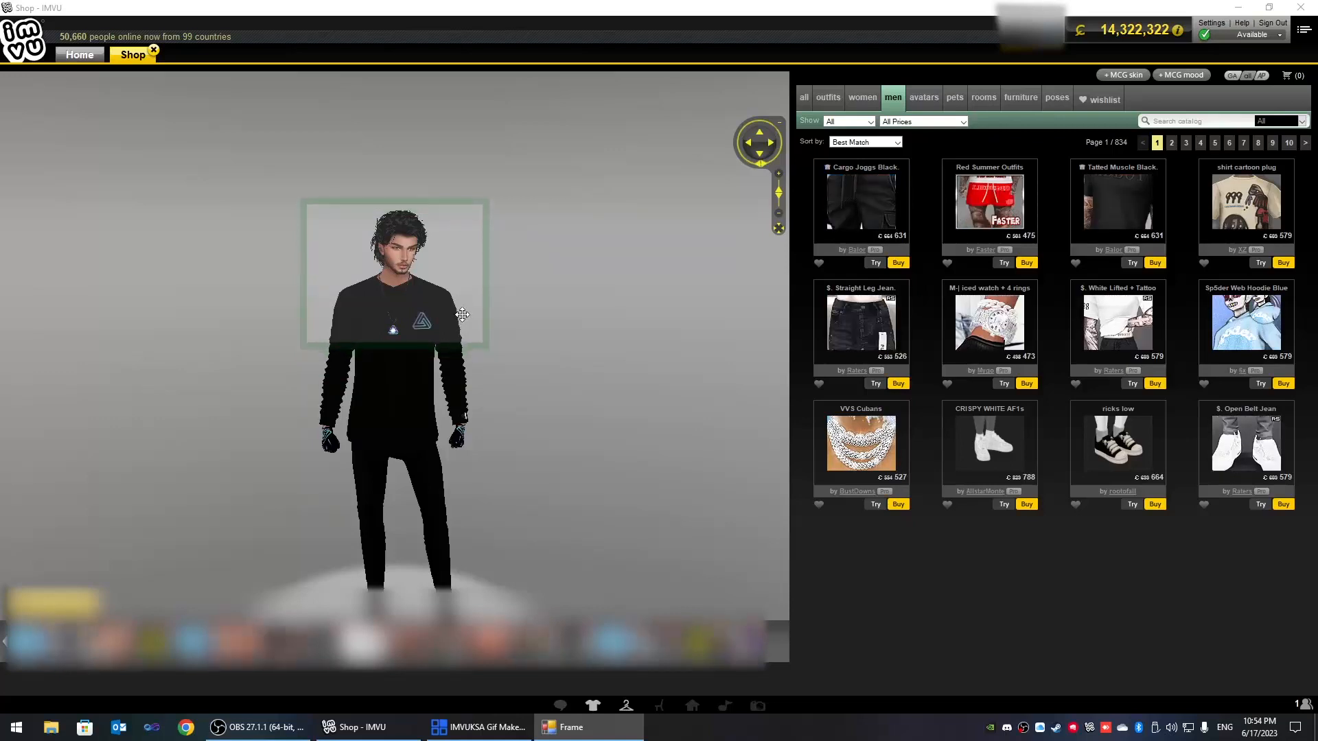
# - Manually capture three frames of the avatar, moving the capture frame from the head to the torso and then the legs
pyautogui.click(504, 726)
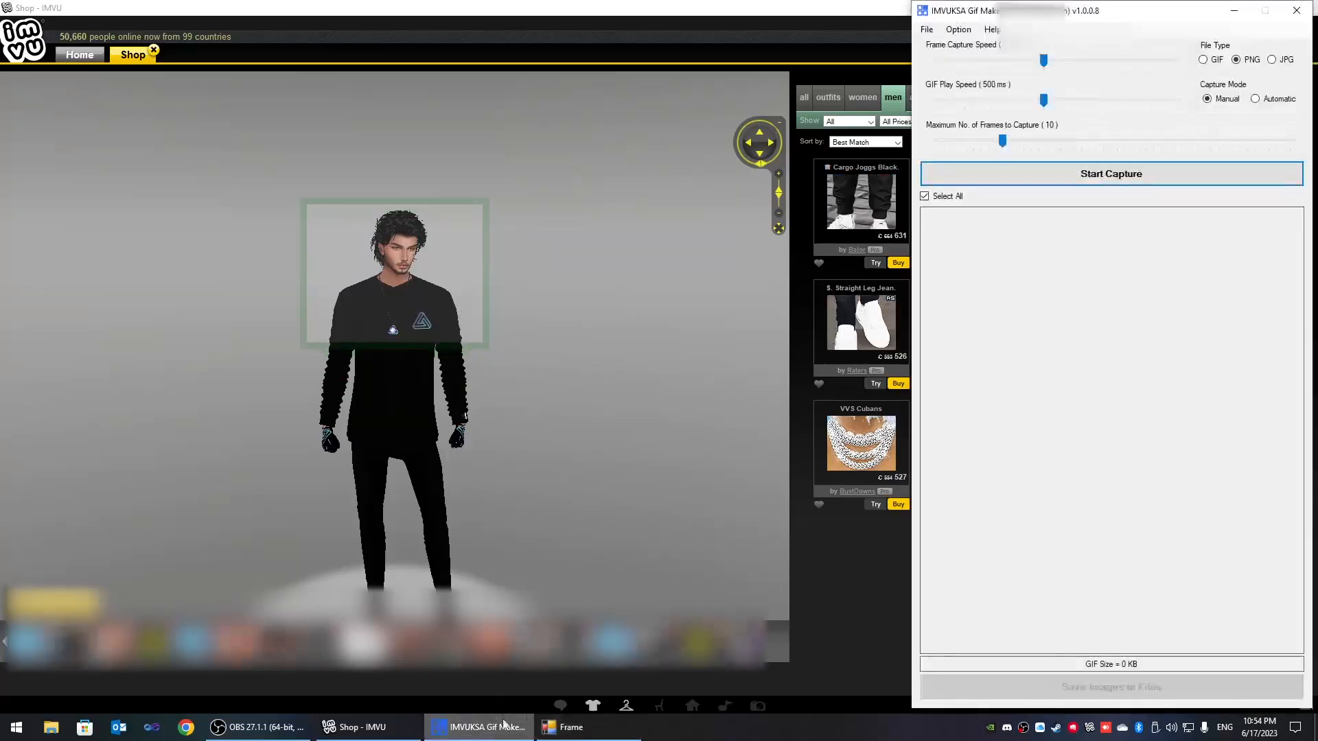
pyautogui.click(432, 315)
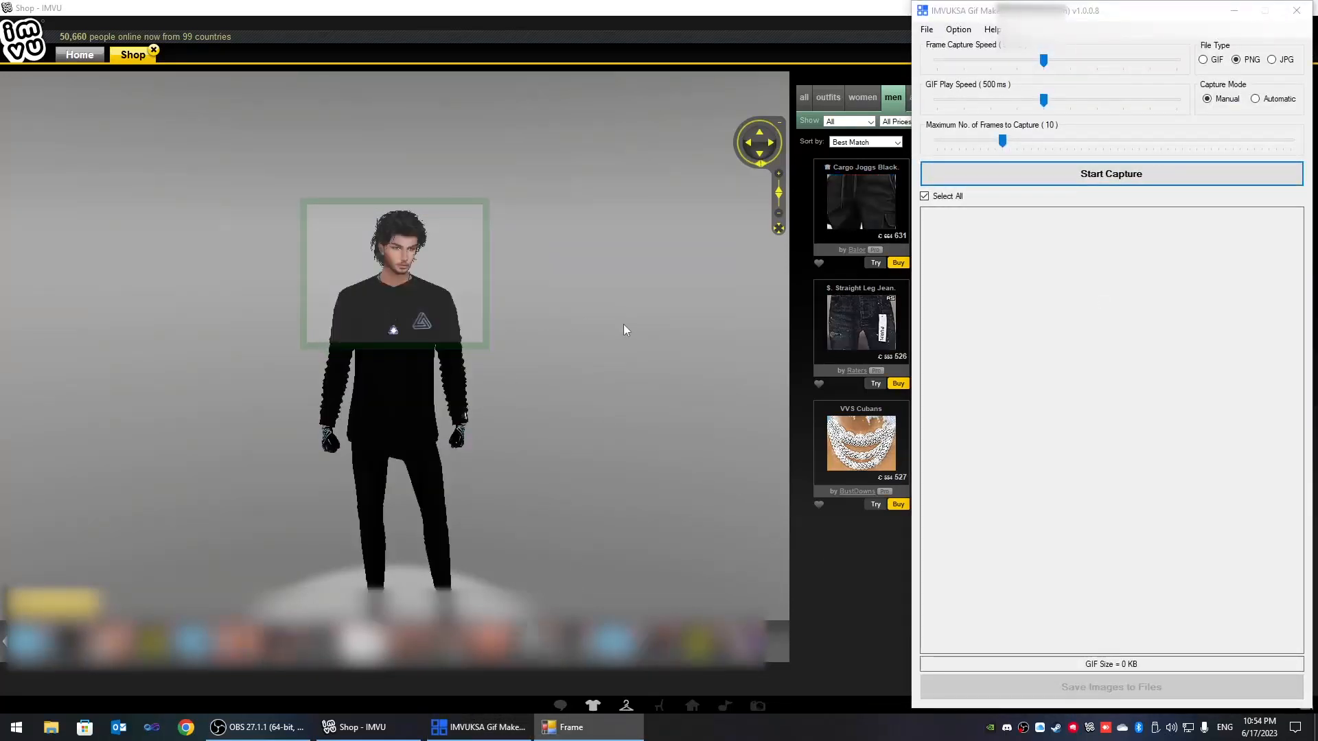
pyautogui.press('space')
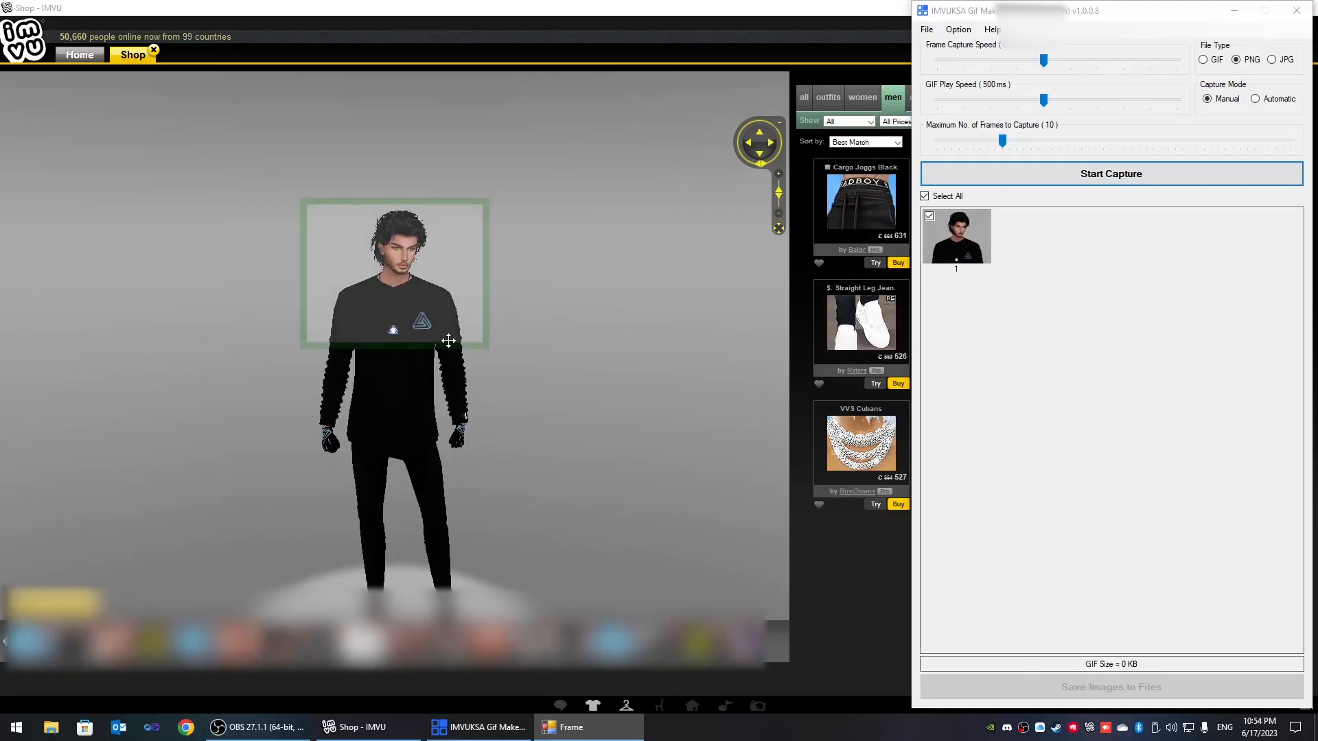
pyautogui.moveTo(448, 341); pyautogui.dragTo(441, 420)
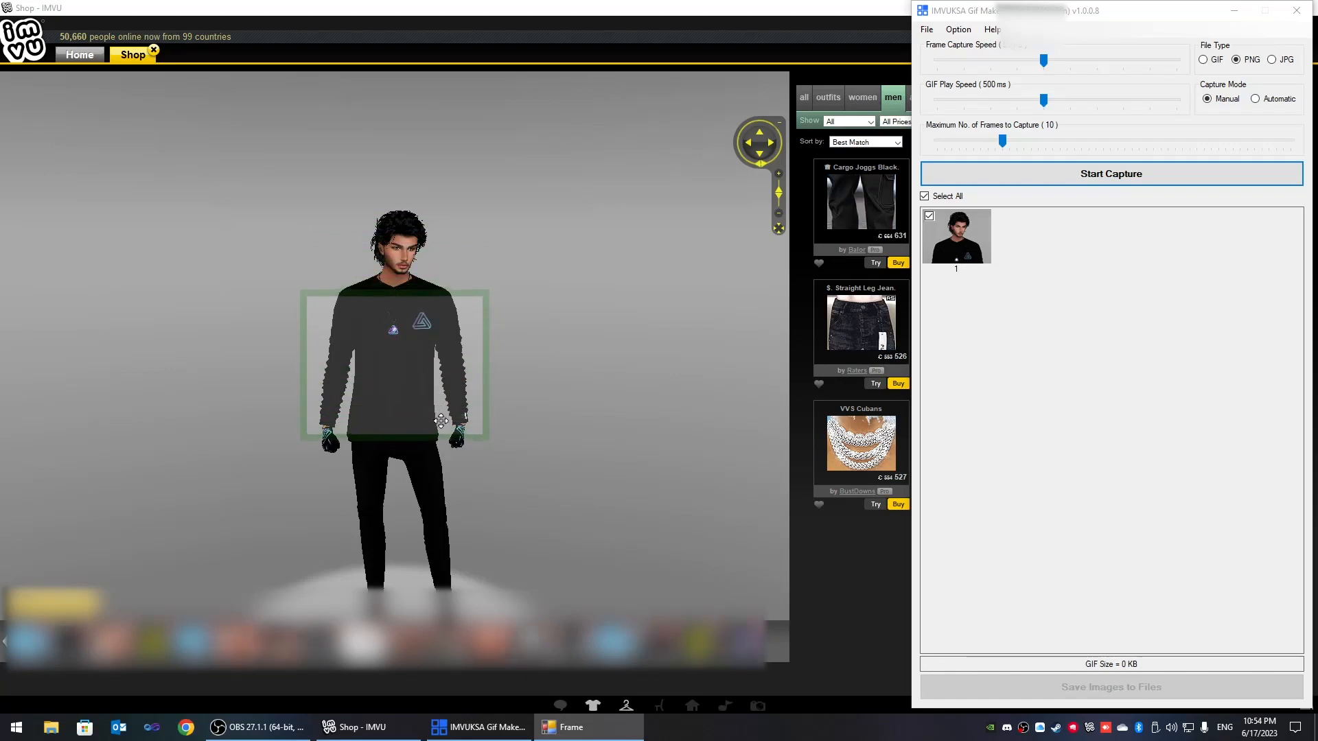
pyautogui.press('space')
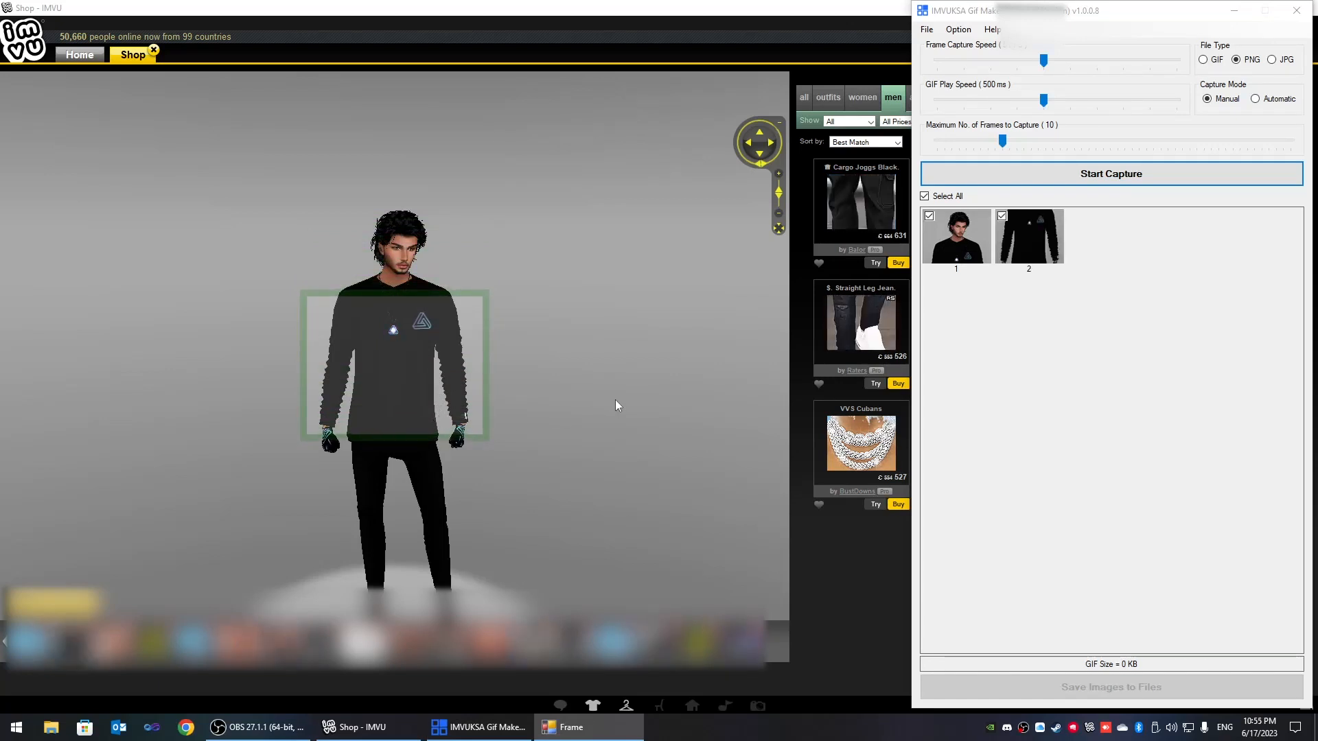
pyautogui.moveTo(451, 394); pyautogui.dragTo(435, 506)
pyautogui.press('space')
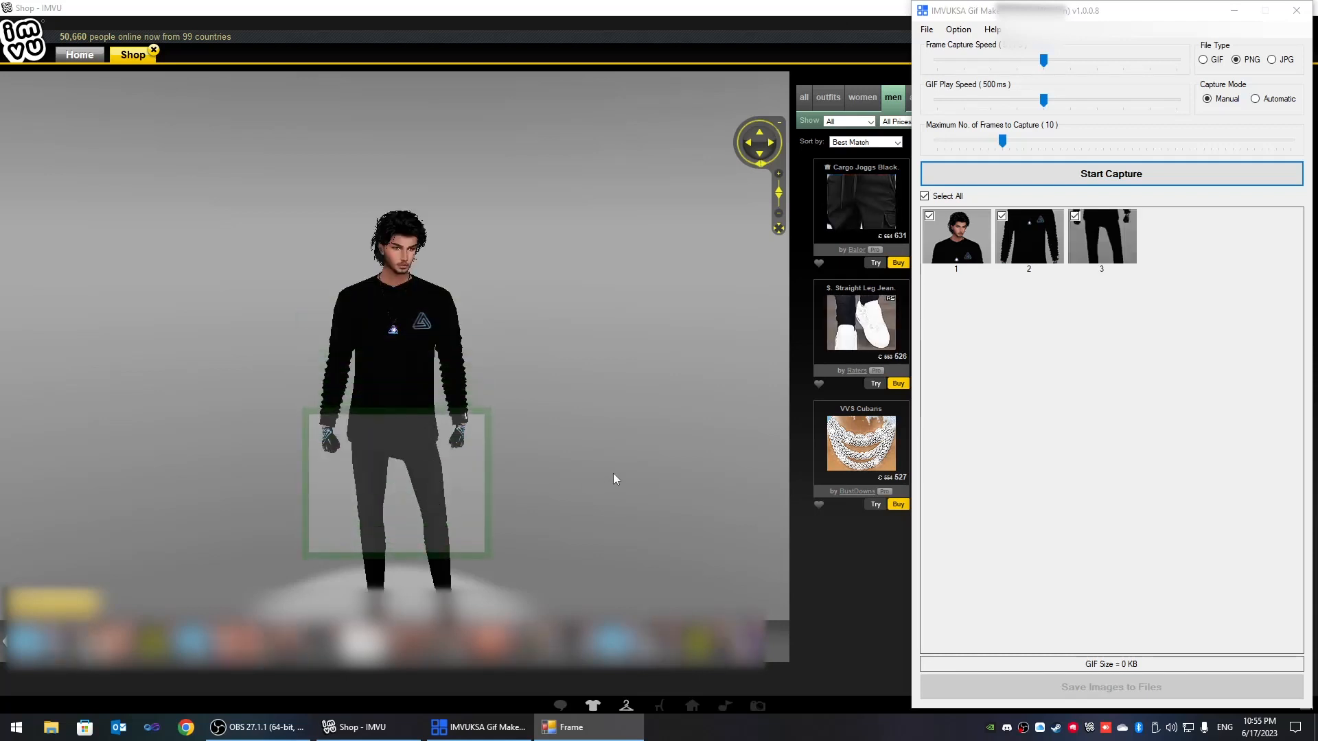
# - Bring the avatar's feet into view, capture them as the fourth frame and end the capture session
pyautogui.click(570, 482)
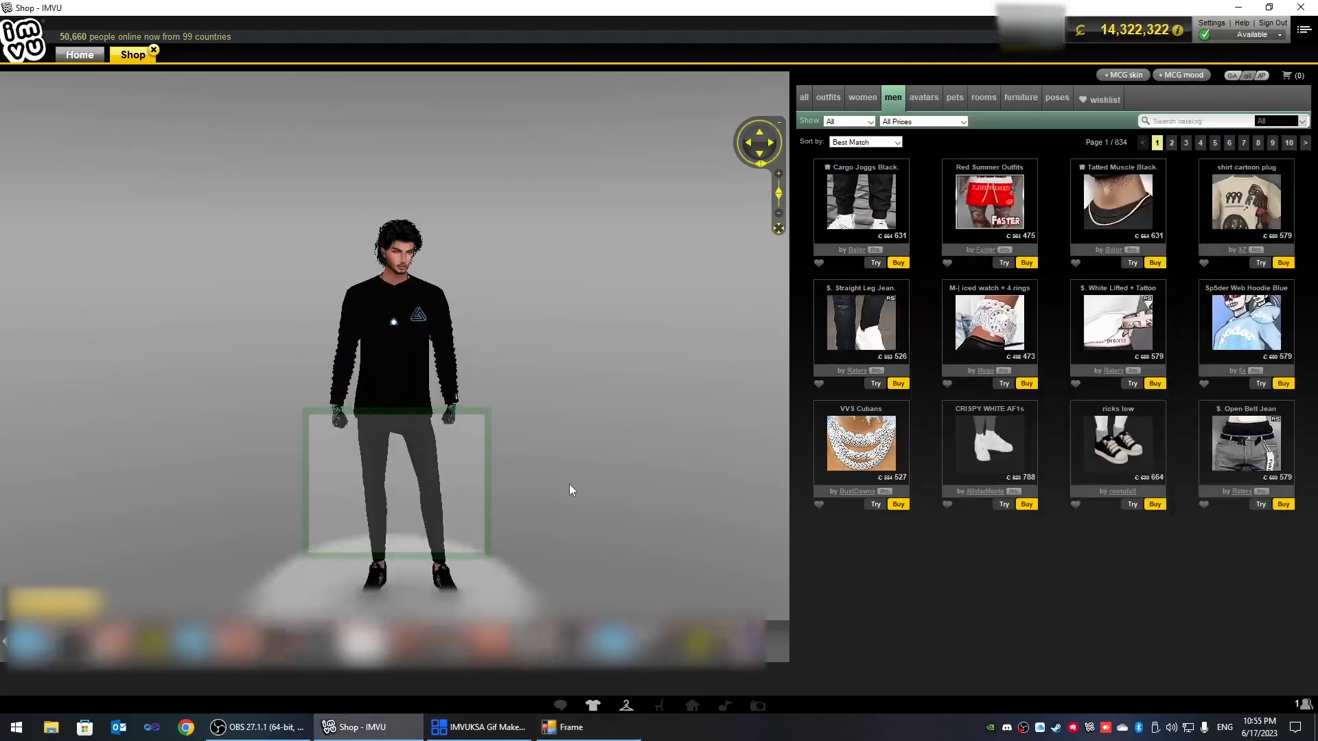
pyautogui.moveTo(489, 479); pyautogui.dragTo(444, 582)
pyautogui.click(477, 727)
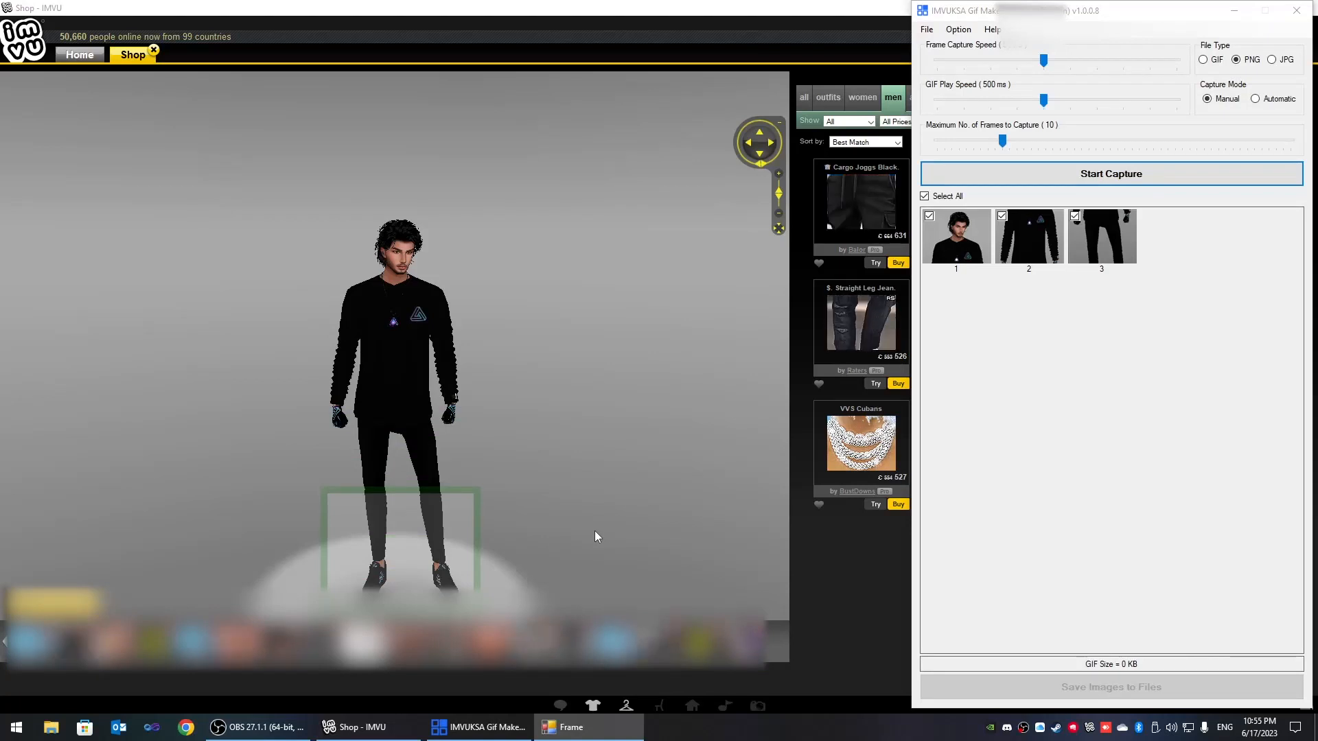
pyautogui.press('space')
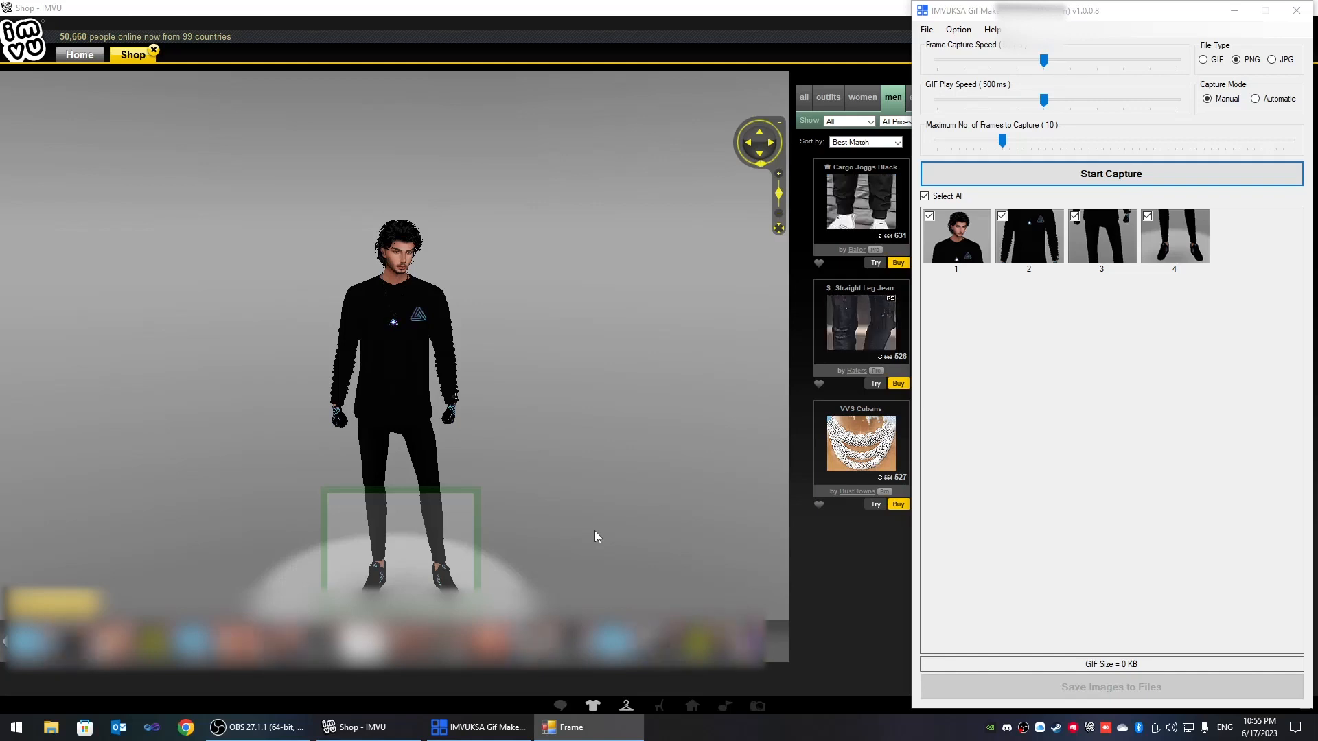
pyautogui.press('Escape')
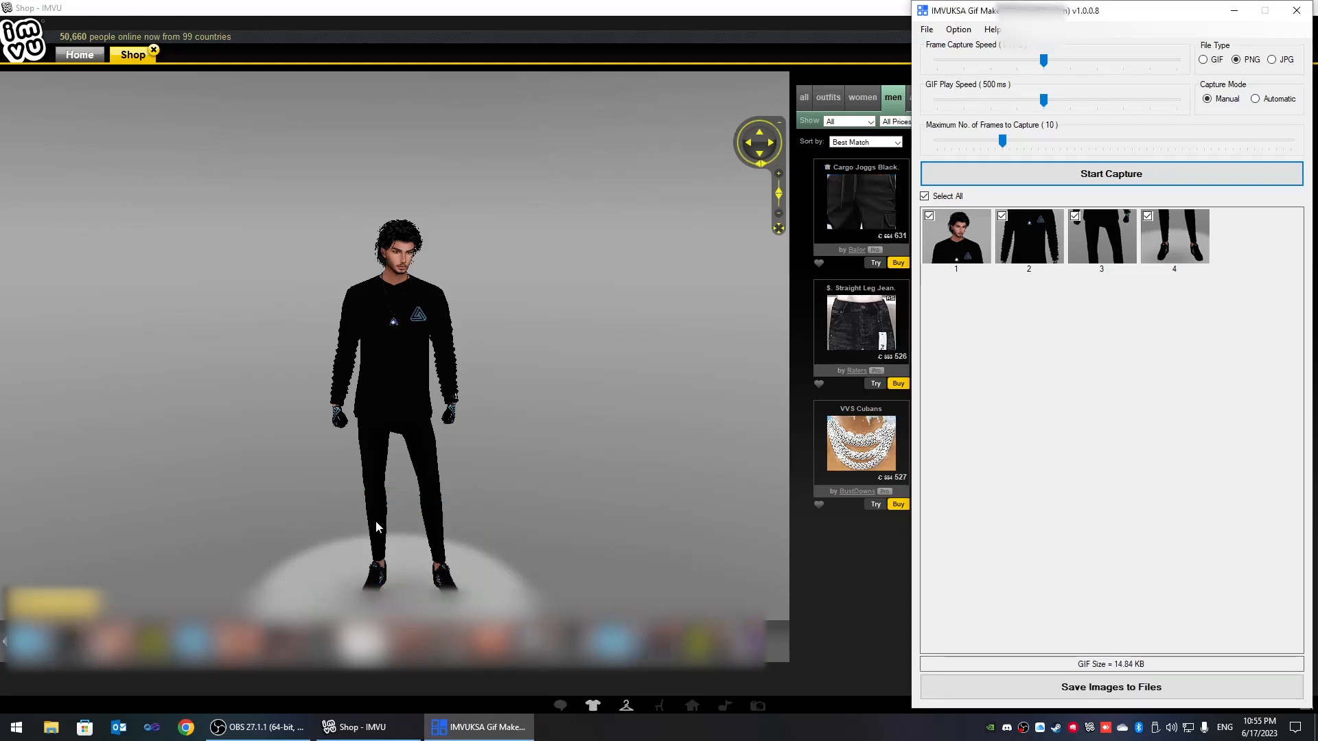
# - Move IMVU.gif to an empty area of the desktop and preview its animation in Photos
pyautogui.moveTo(869, 408)
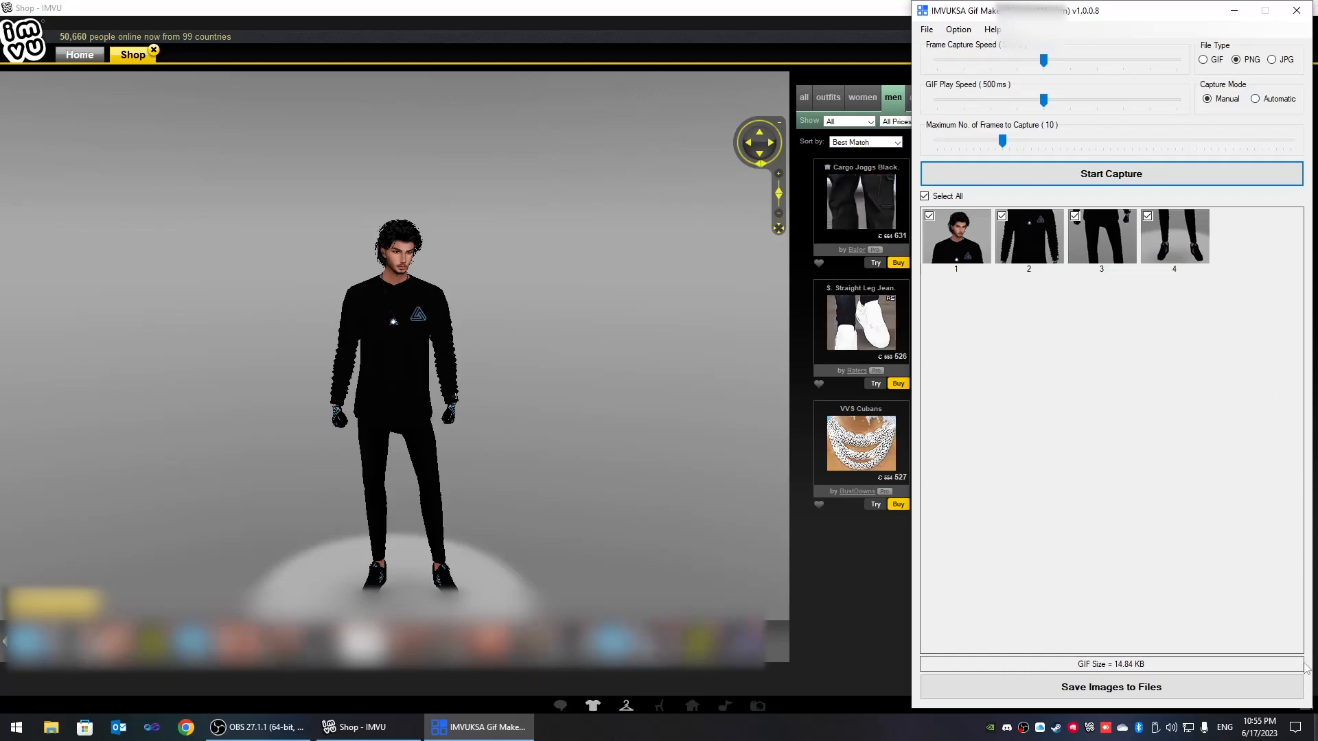
pyautogui.click(1313, 727)
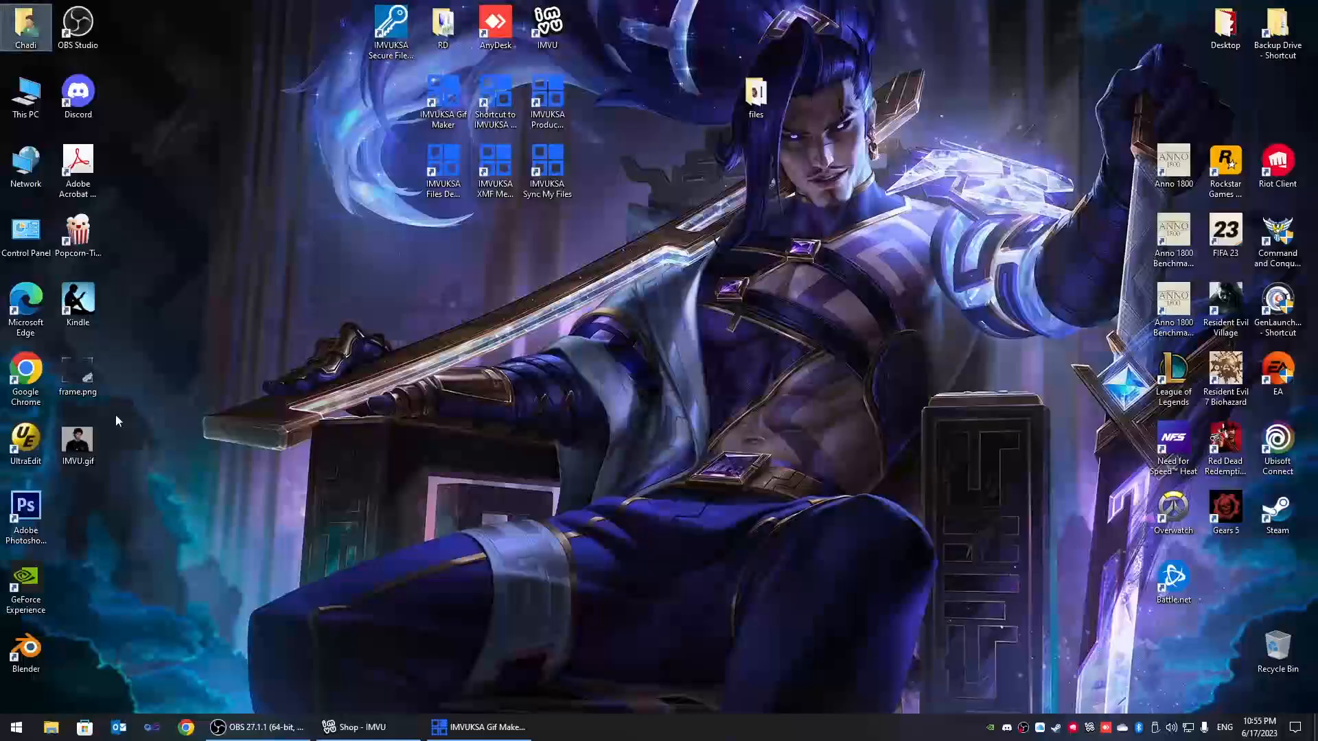
pyautogui.moveTo(81, 440); pyautogui.dragTo(237, 302)
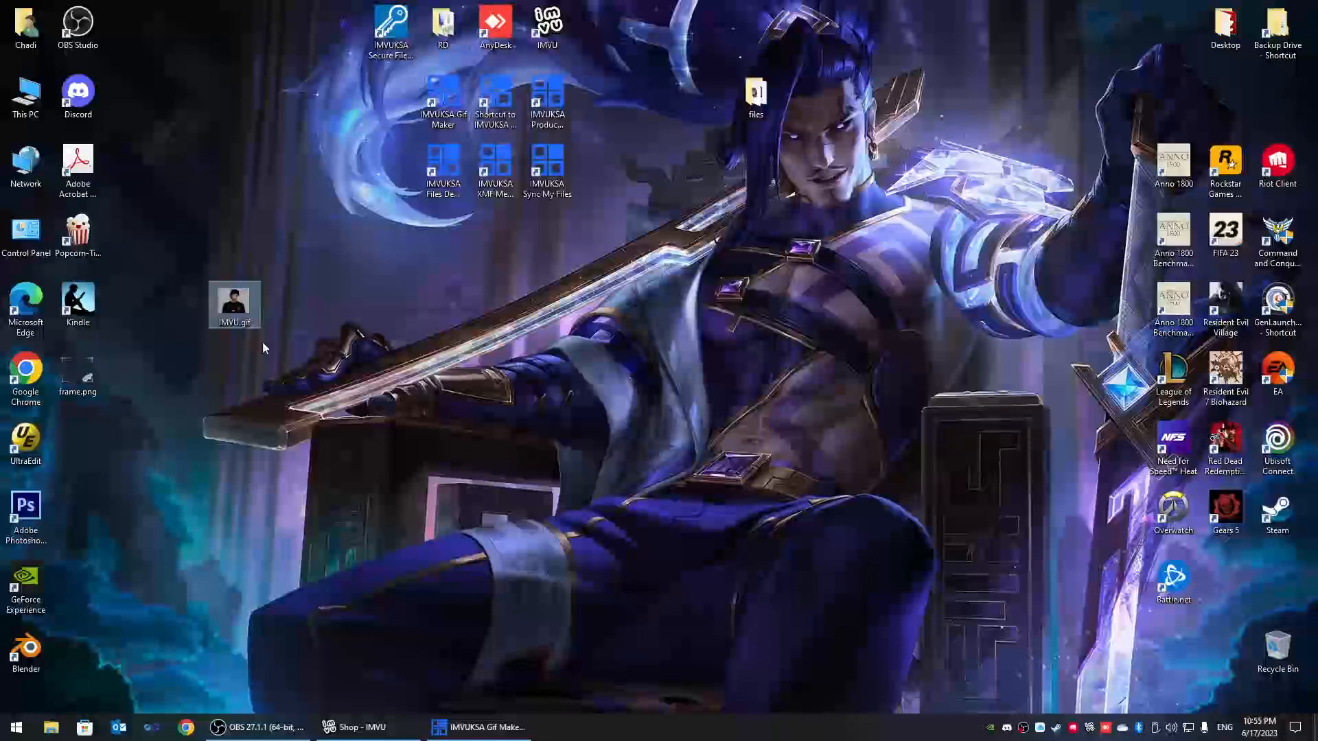
pyautogui.doubleClick(238, 303)
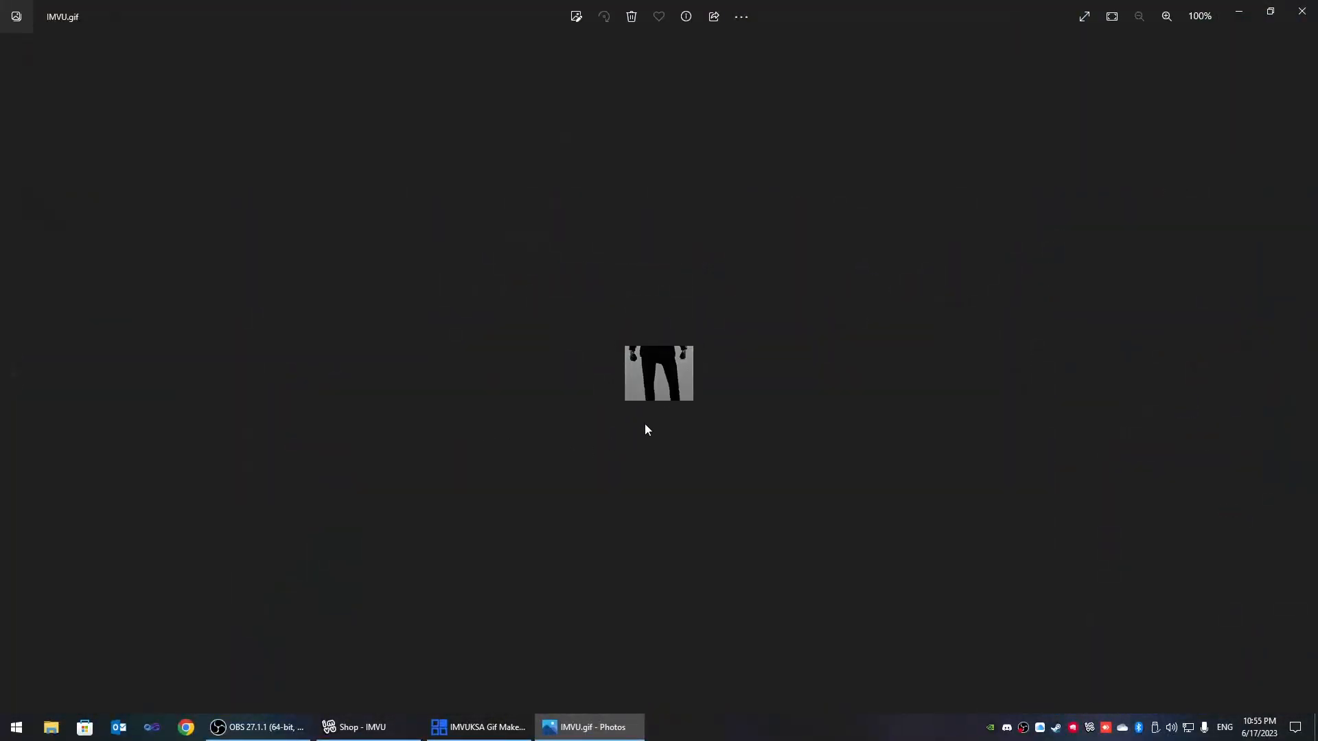
pyautogui.click(1301, 12)
# - Compare the file size in the properties of IMVU.gif with the GIF size shown in IMVUKSA Gif Maker
pyautogui.rightClick(241, 314)
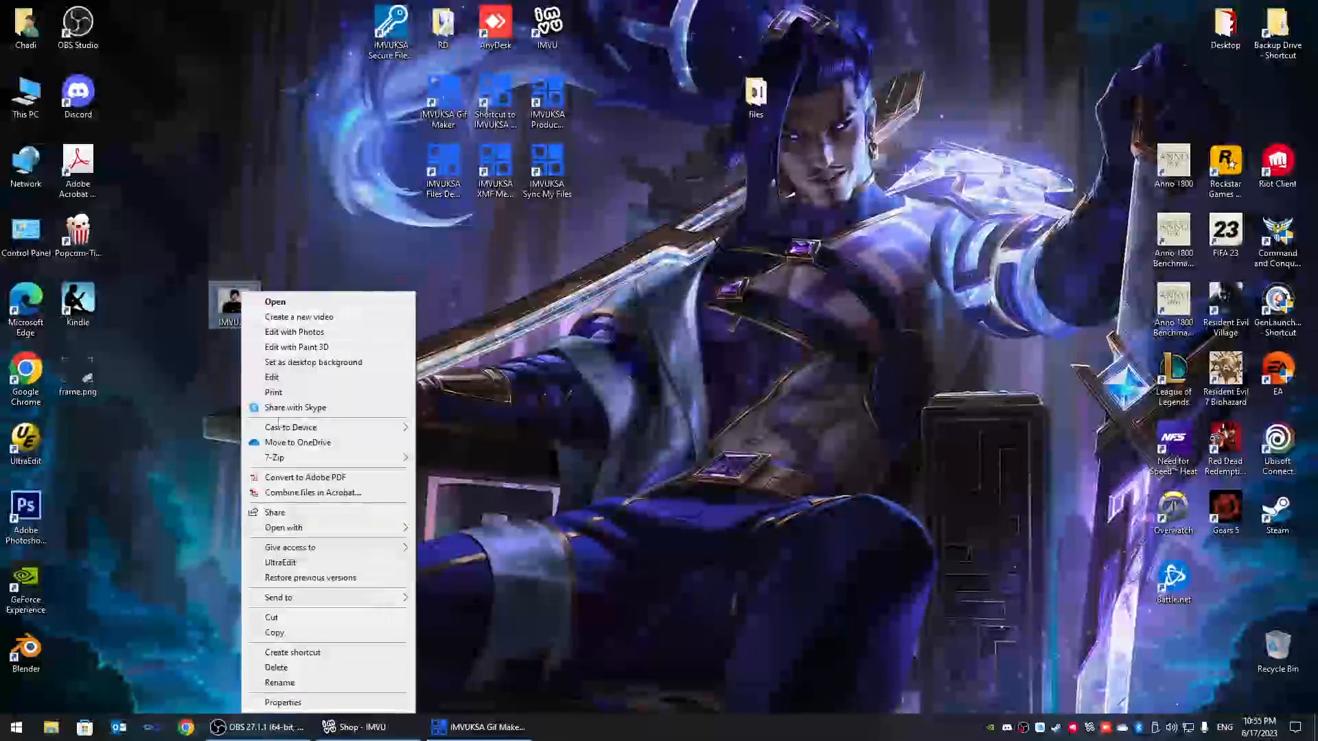
pyautogui.click(271, 703)
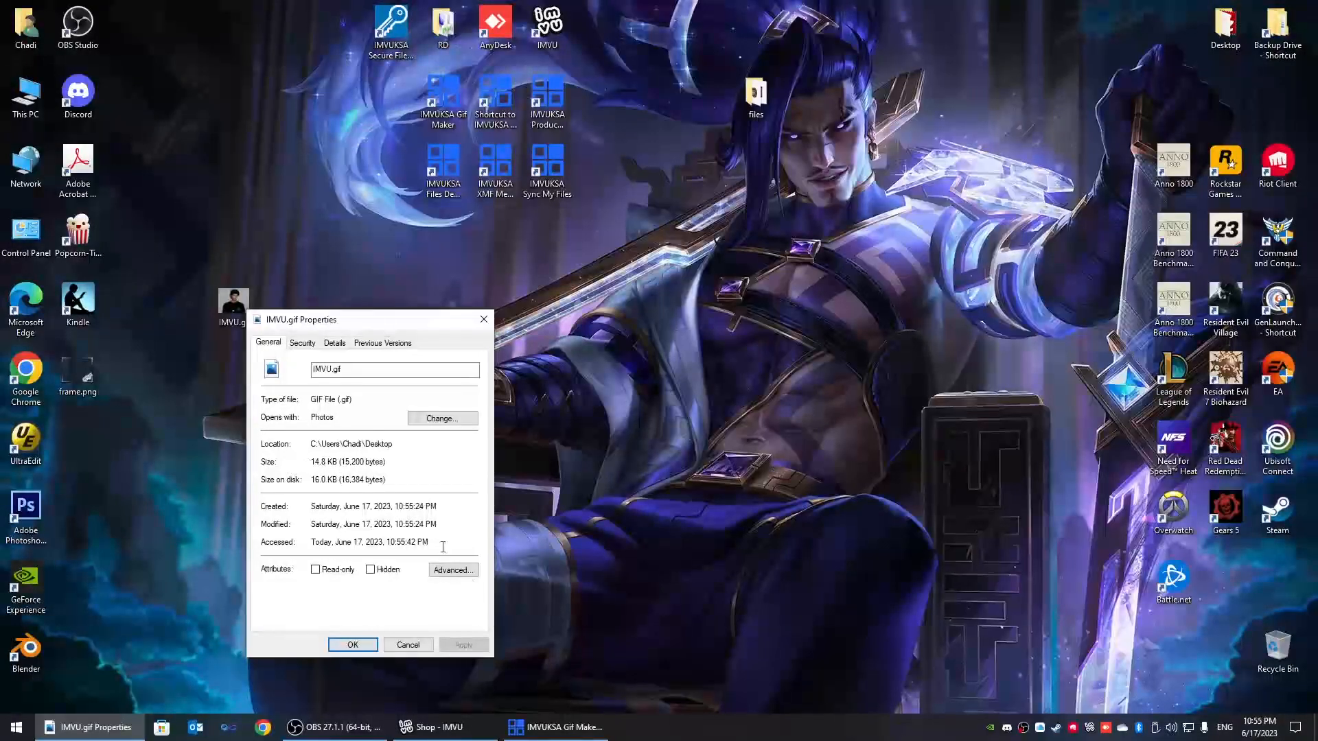
pyautogui.click(556, 727)
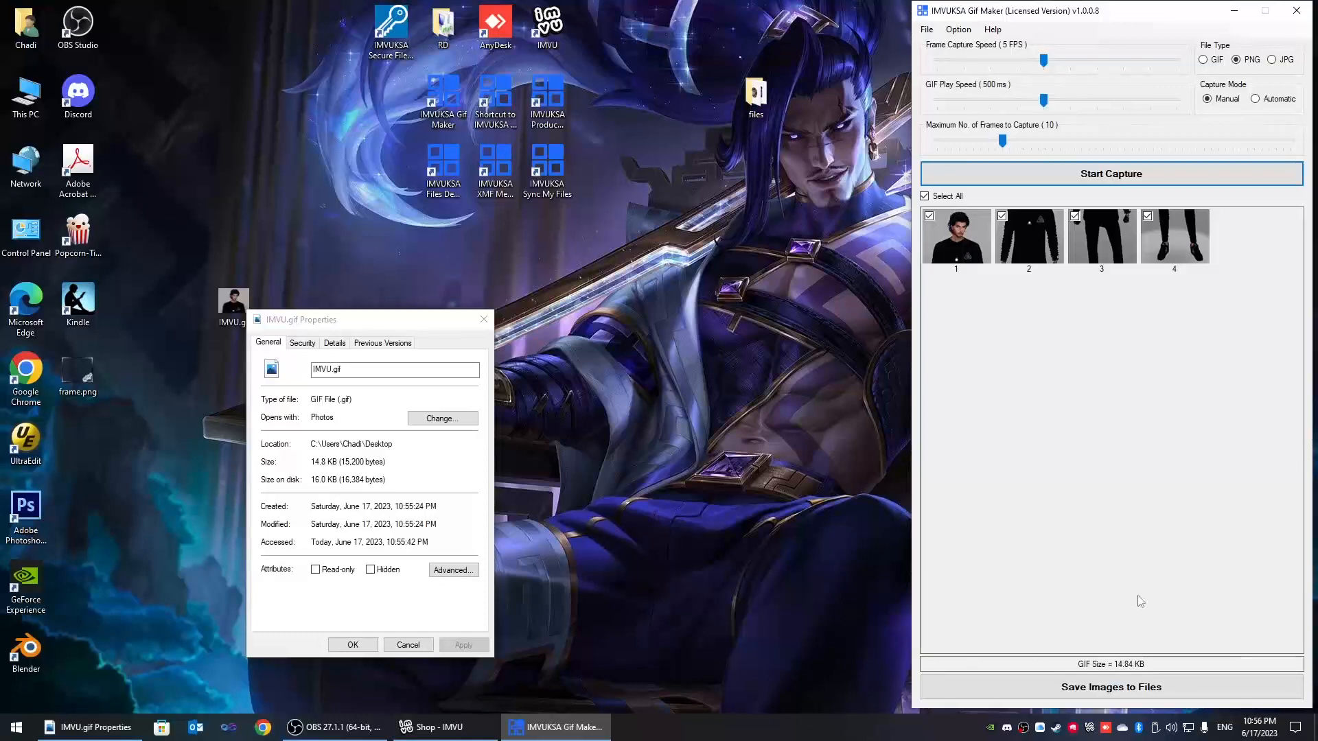
pyautogui.click(408, 645)
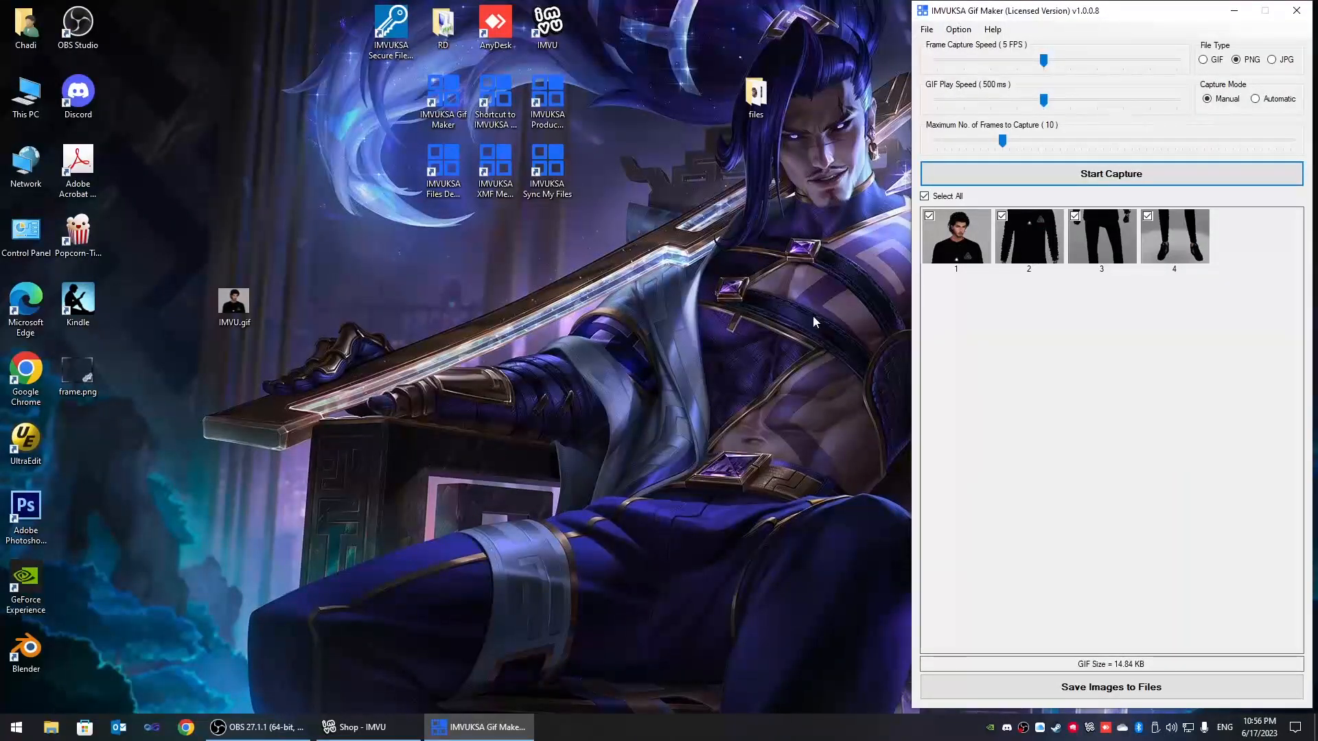
# - Start a new capture and set the maximum frames to 20, the file type to JPG and the capture mode to Automatic
pyautogui.click(1057, 175)
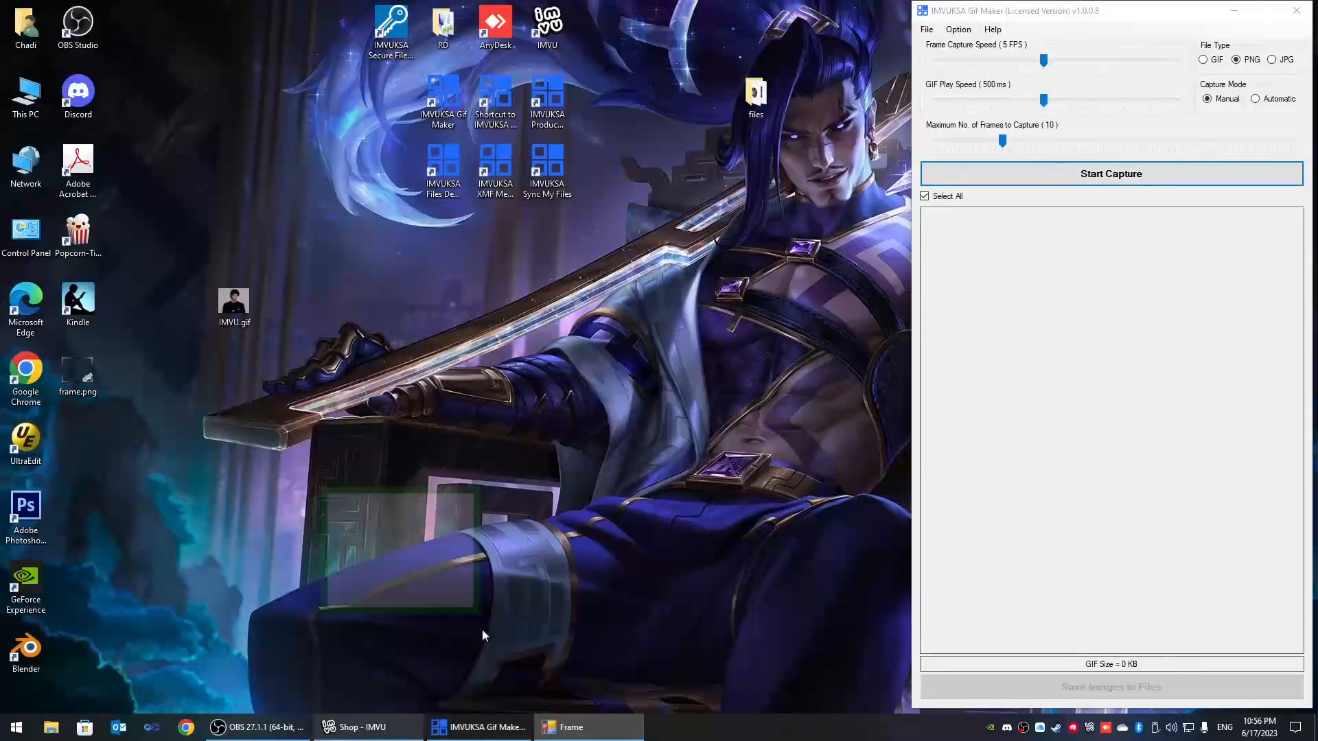
pyautogui.moveTo(1004, 142); pyautogui.dragTo(1074, 141)
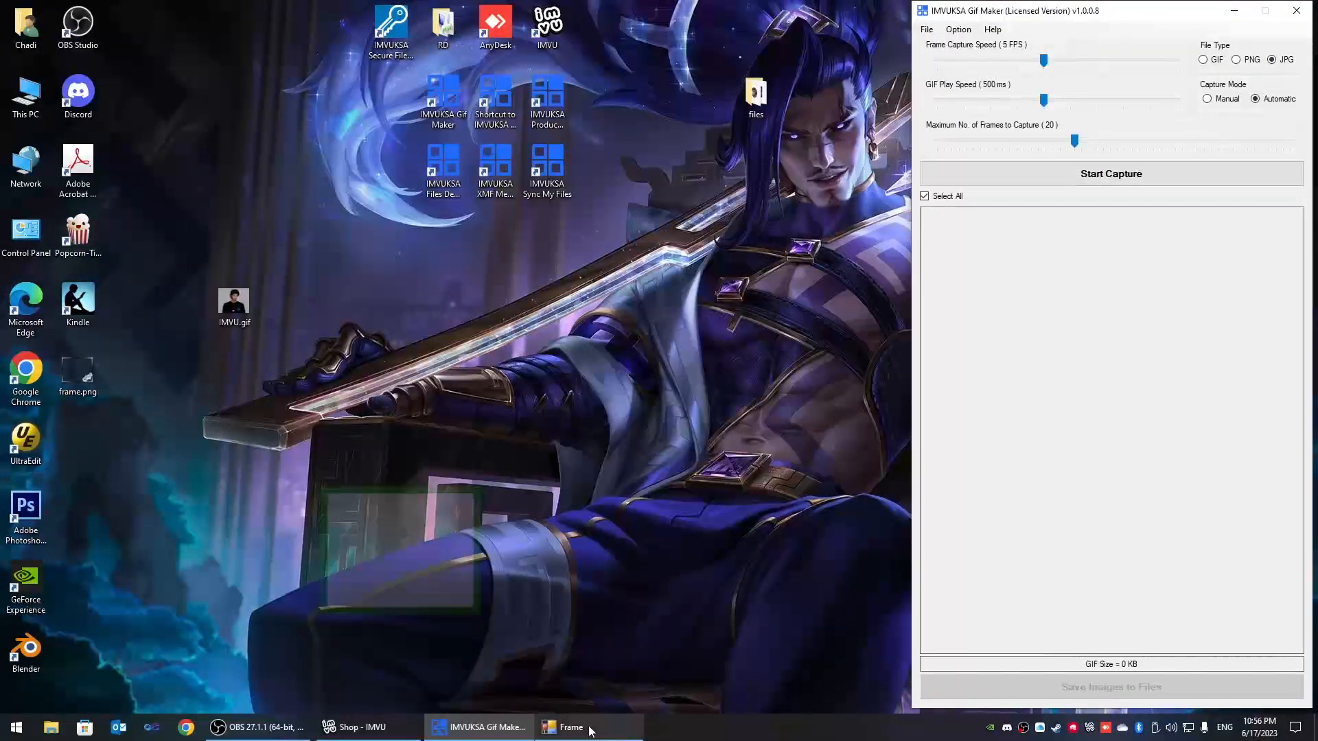
# - Zoom out on the avatar in IMVU, fit the capture frame around its upper body and run the automatic capture
pyautogui.moveTo(585, 736)
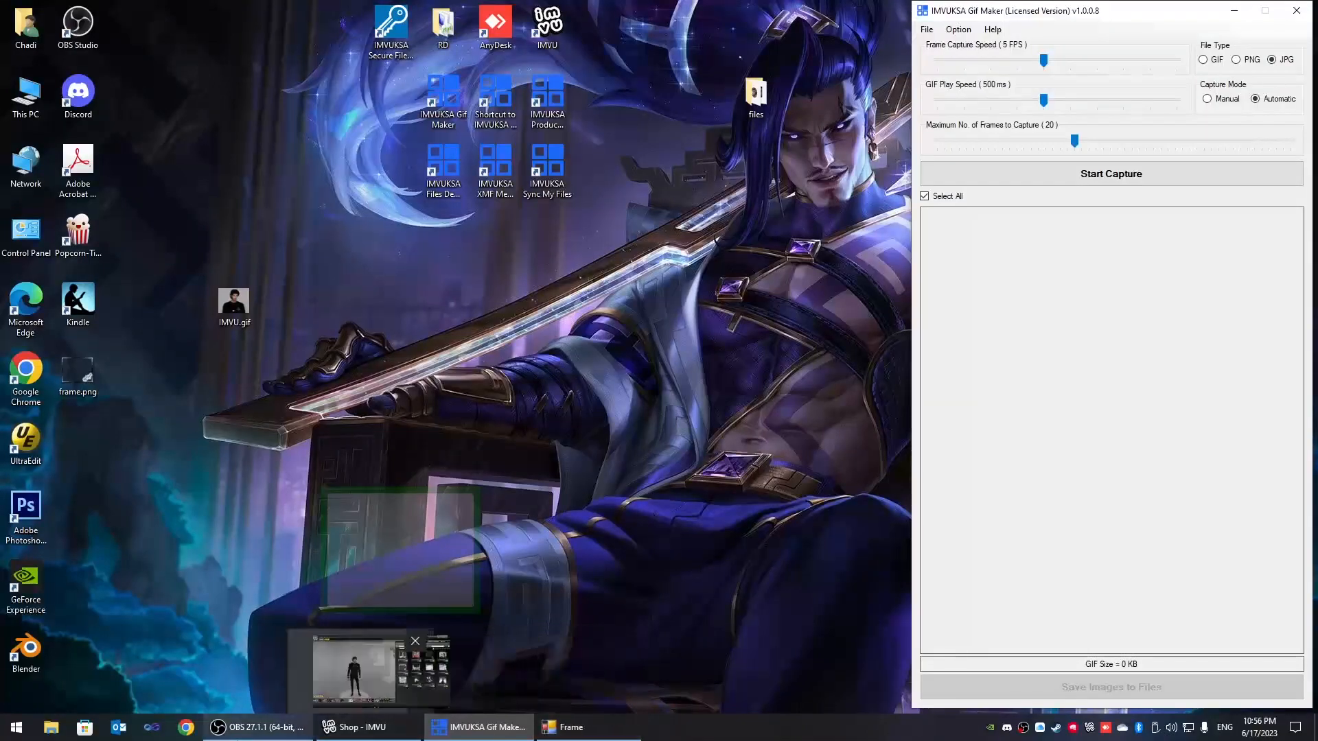
pyautogui.click(369, 727)
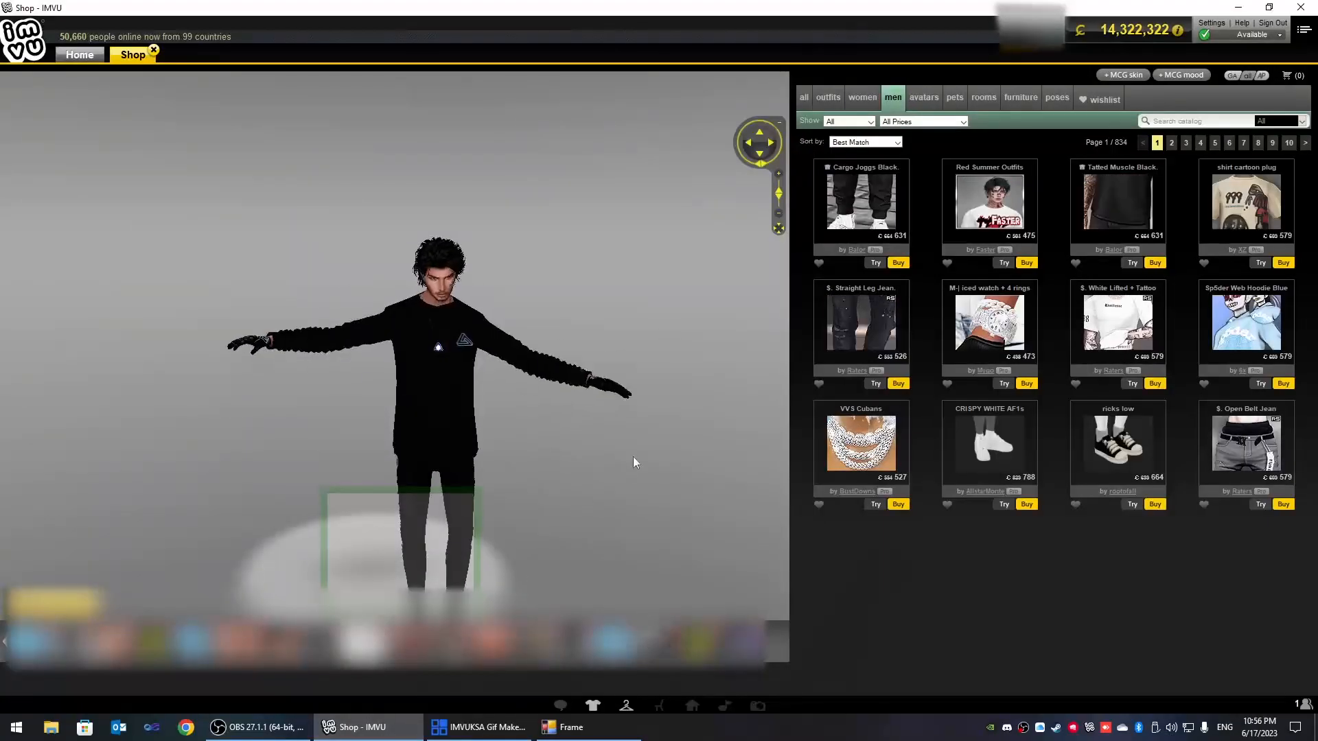
pyautogui.scroll(-3, 632, 459)
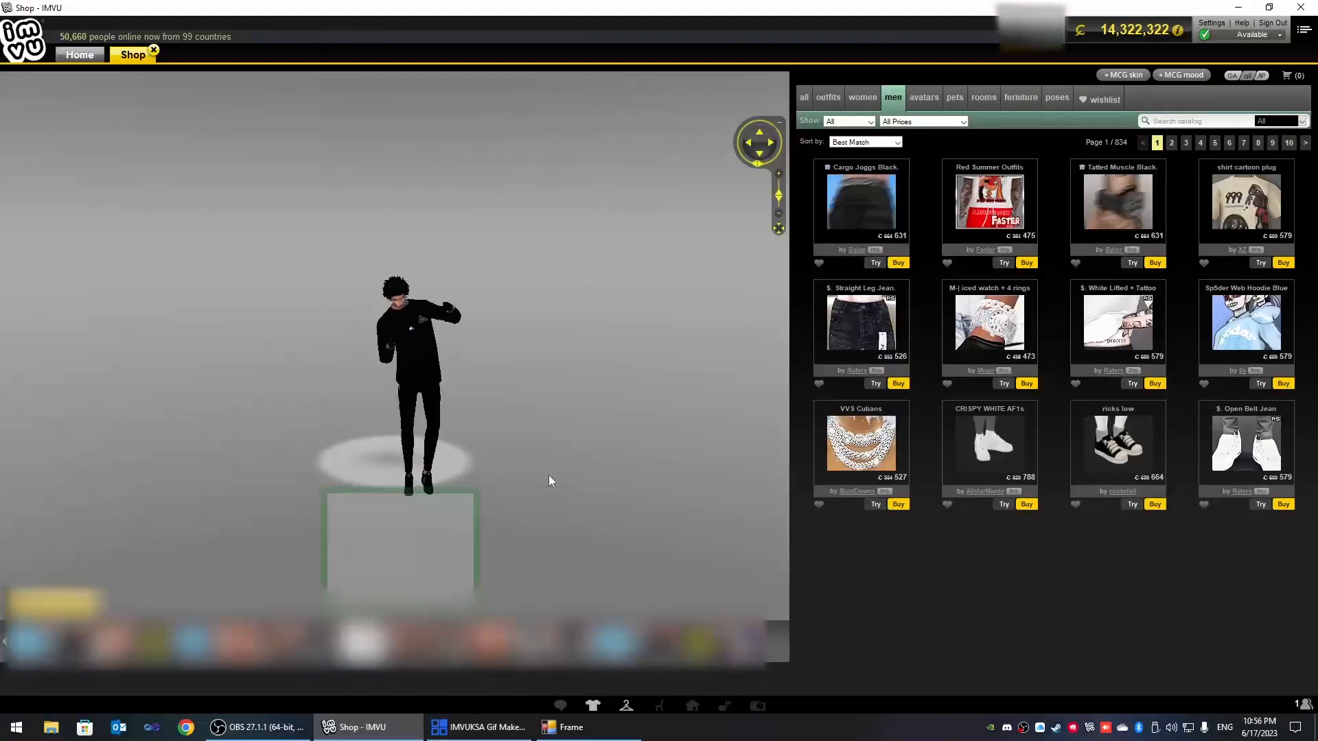
pyautogui.moveTo(431, 525); pyautogui.dragTo(450, 290)
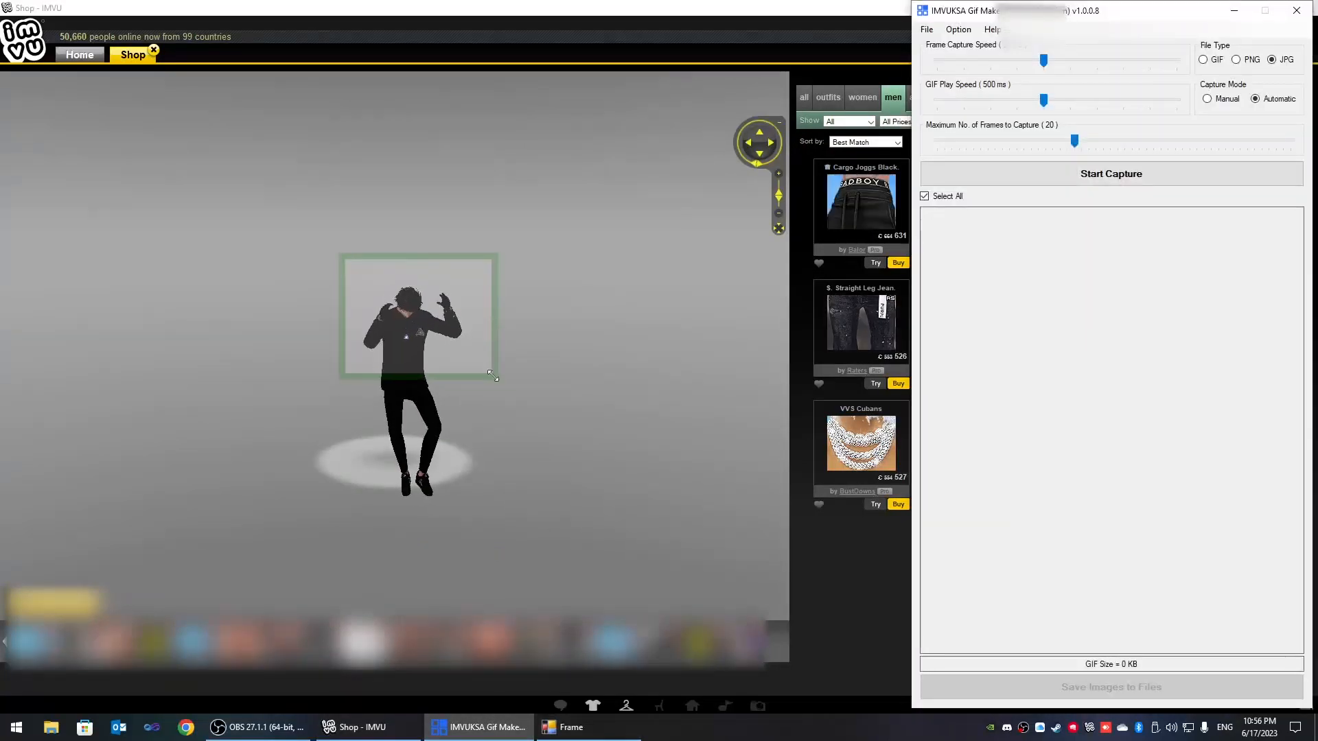
pyautogui.moveTo(494, 376); pyautogui.dragTo(438, 357)
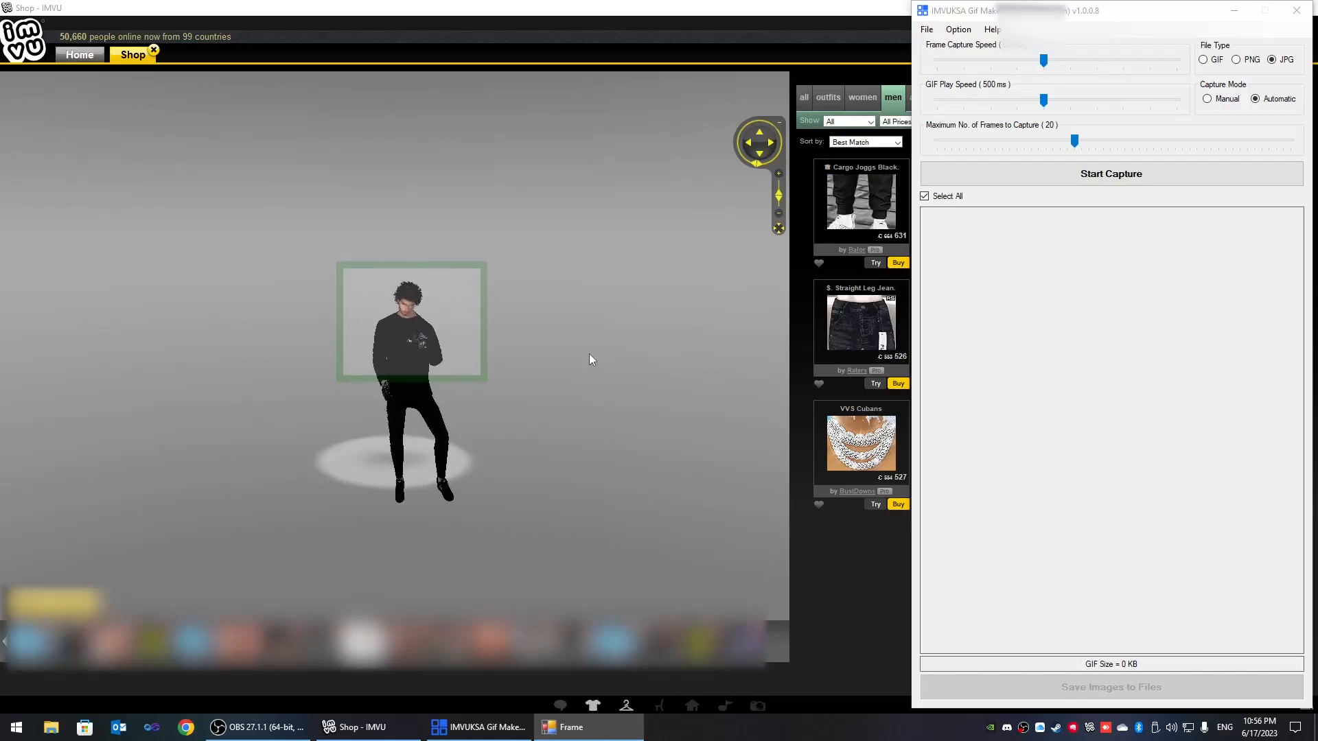
pyautogui.press('space')
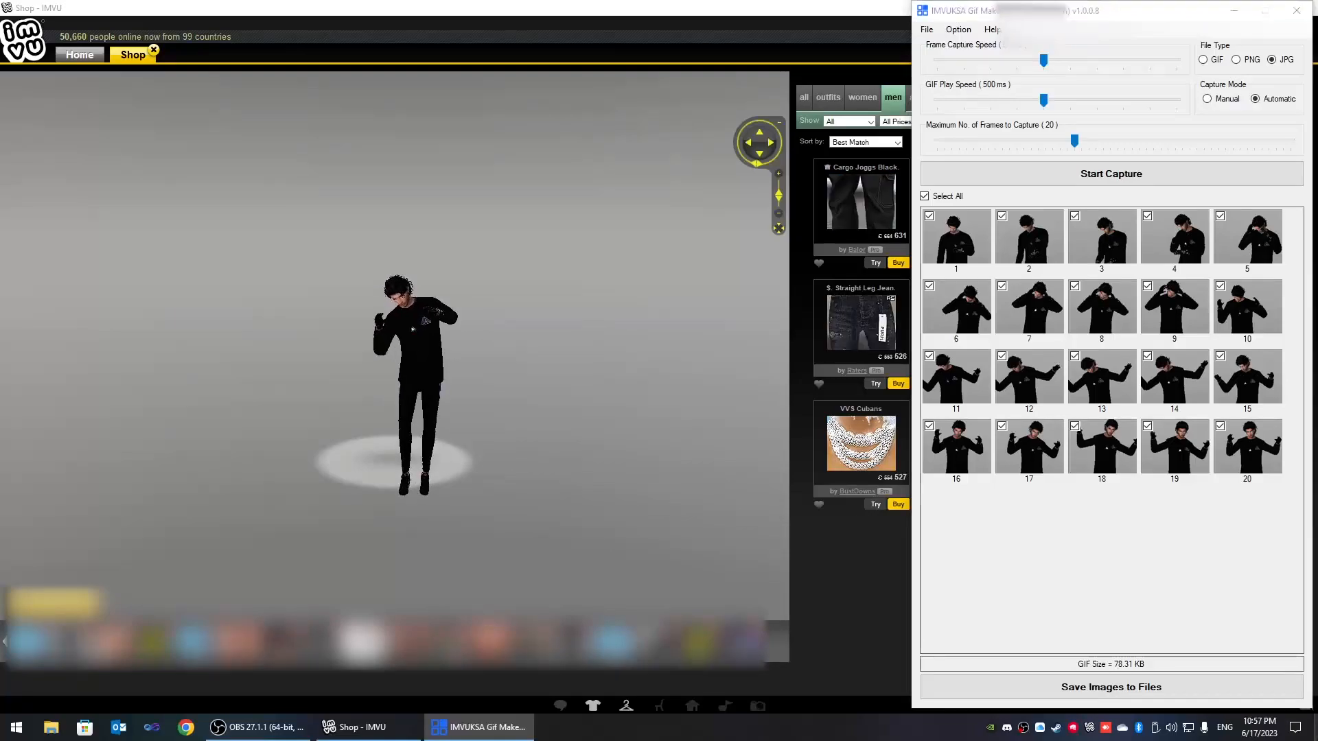
# - Compare the file size in the properties of the new IMVU.gif with the GIF size reported by IMVUKSA Gif Maker
pyautogui.press('super+d')
pyautogui.rightClick(75, 457)
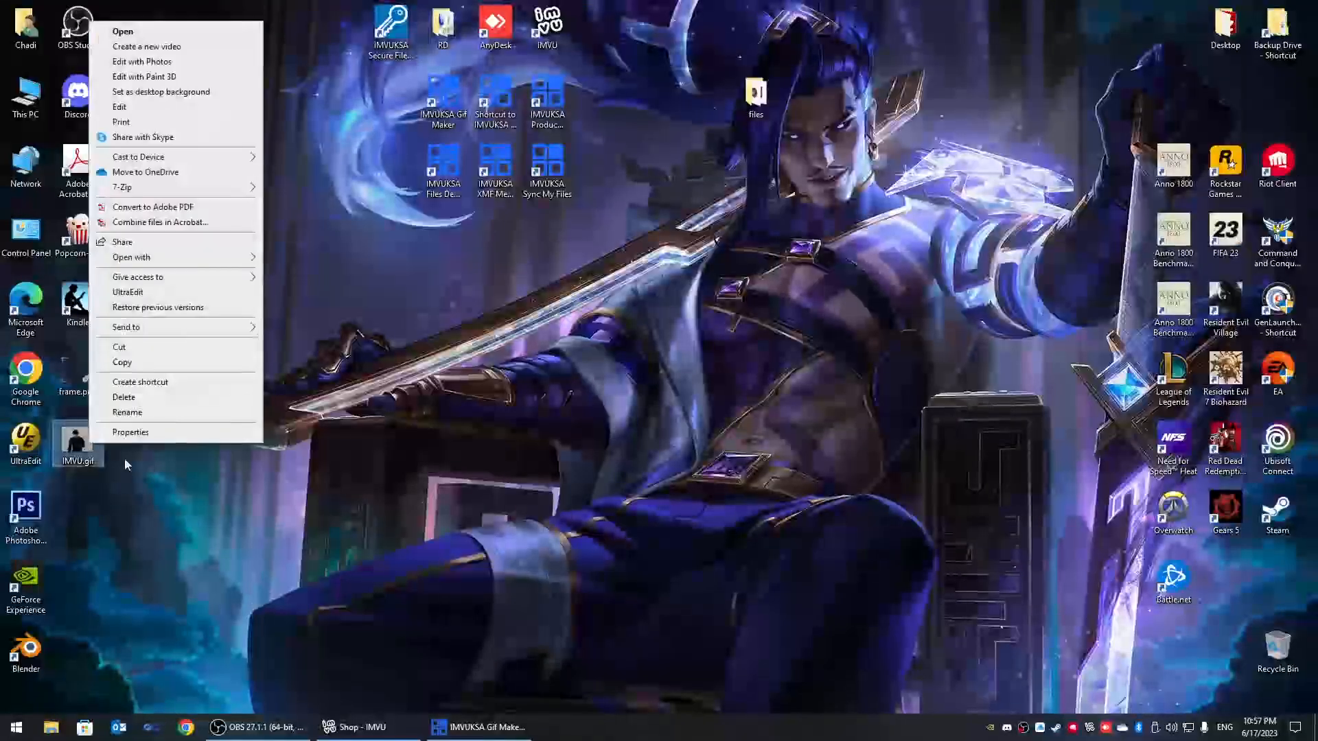
pyautogui.click(110, 457)
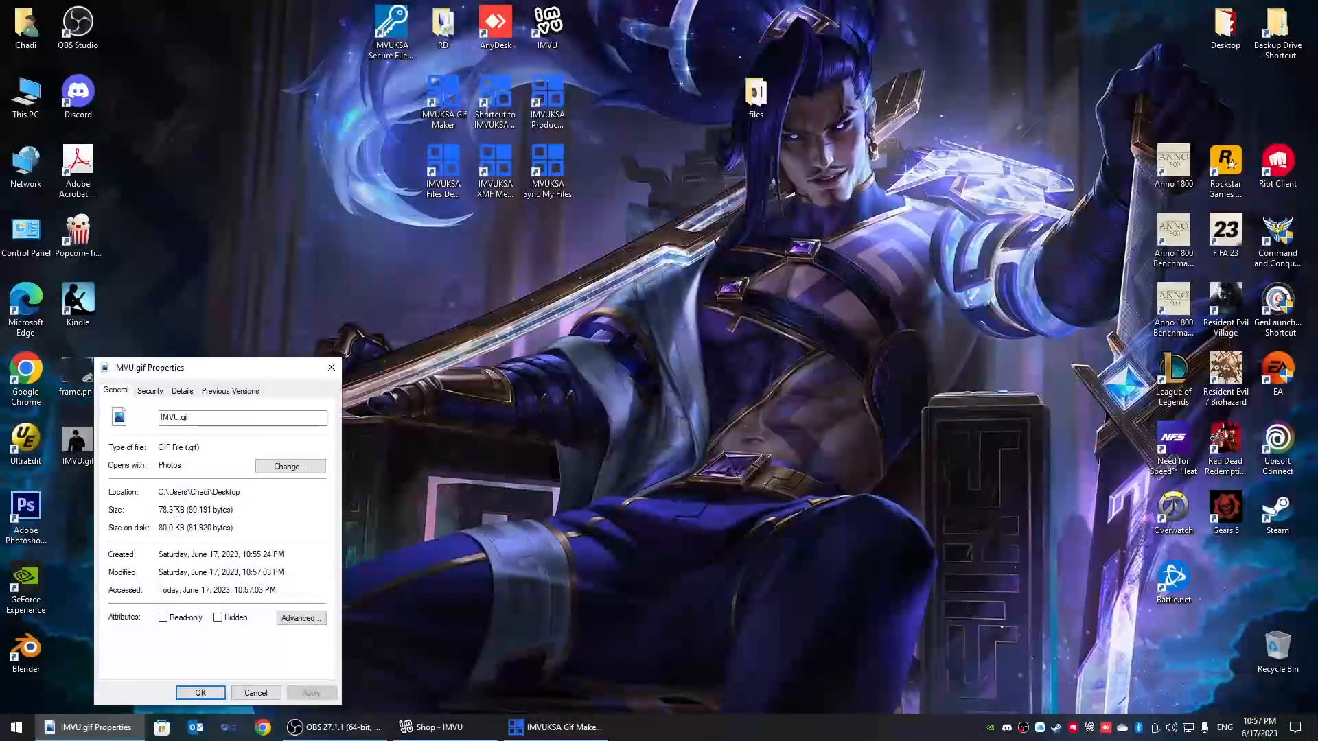
pyautogui.click(331, 367)
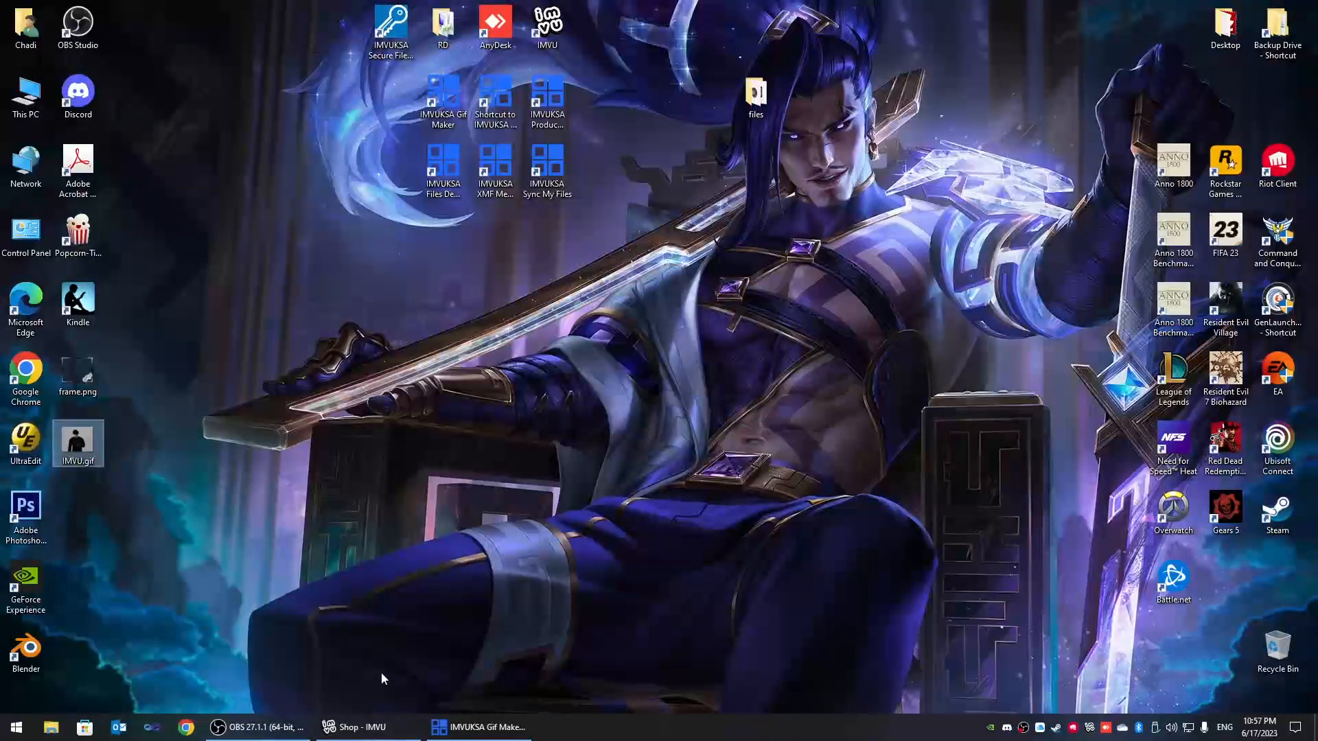
pyautogui.moveTo(378, 733)
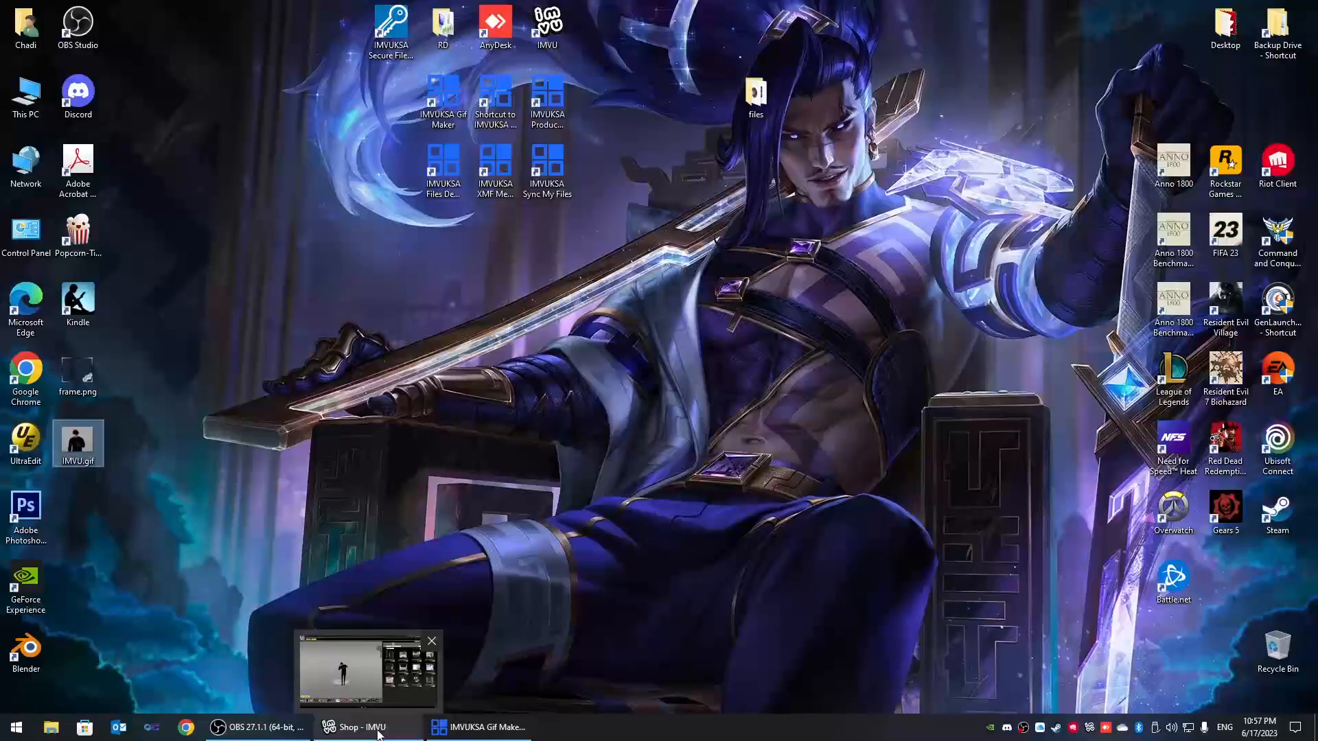
pyautogui.click(473, 727)
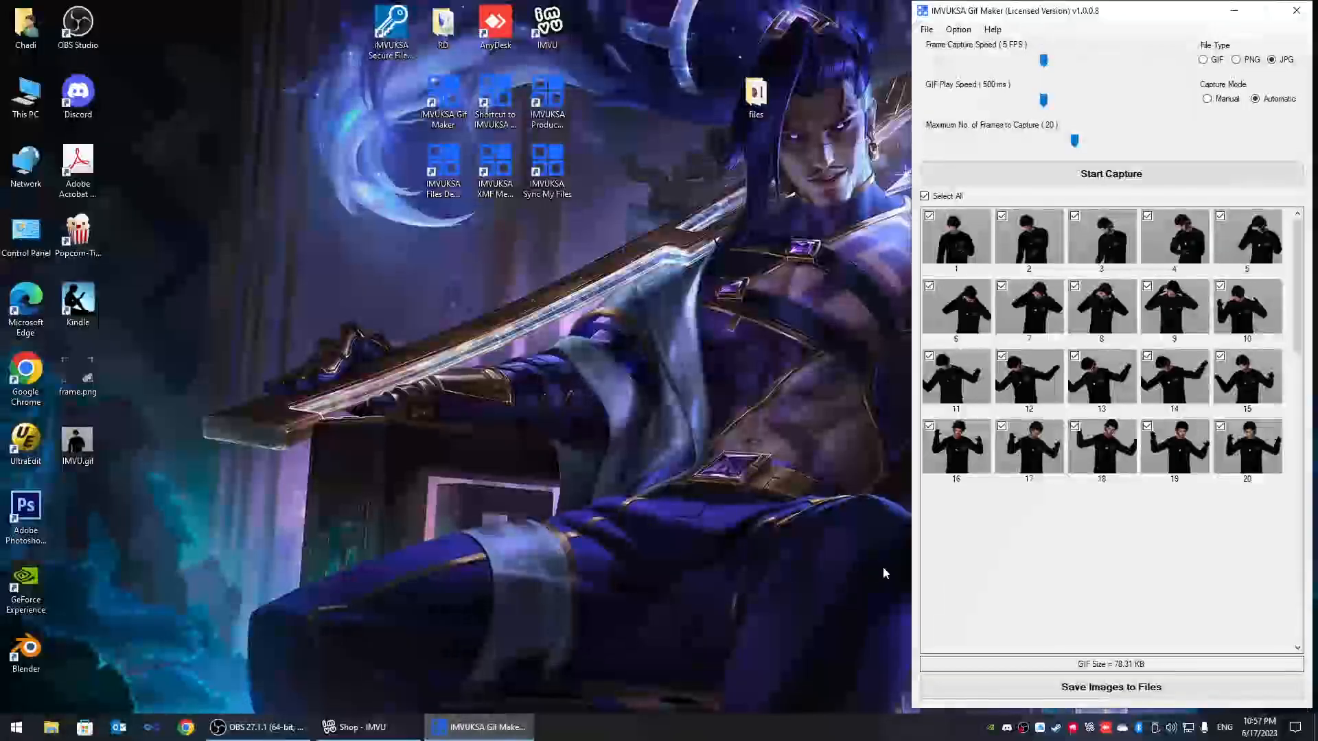
# - Exclude frames 11, 13 and 15 to 20 from the GIF, keeping frames 12 and 14
pyautogui.click(1220, 427)
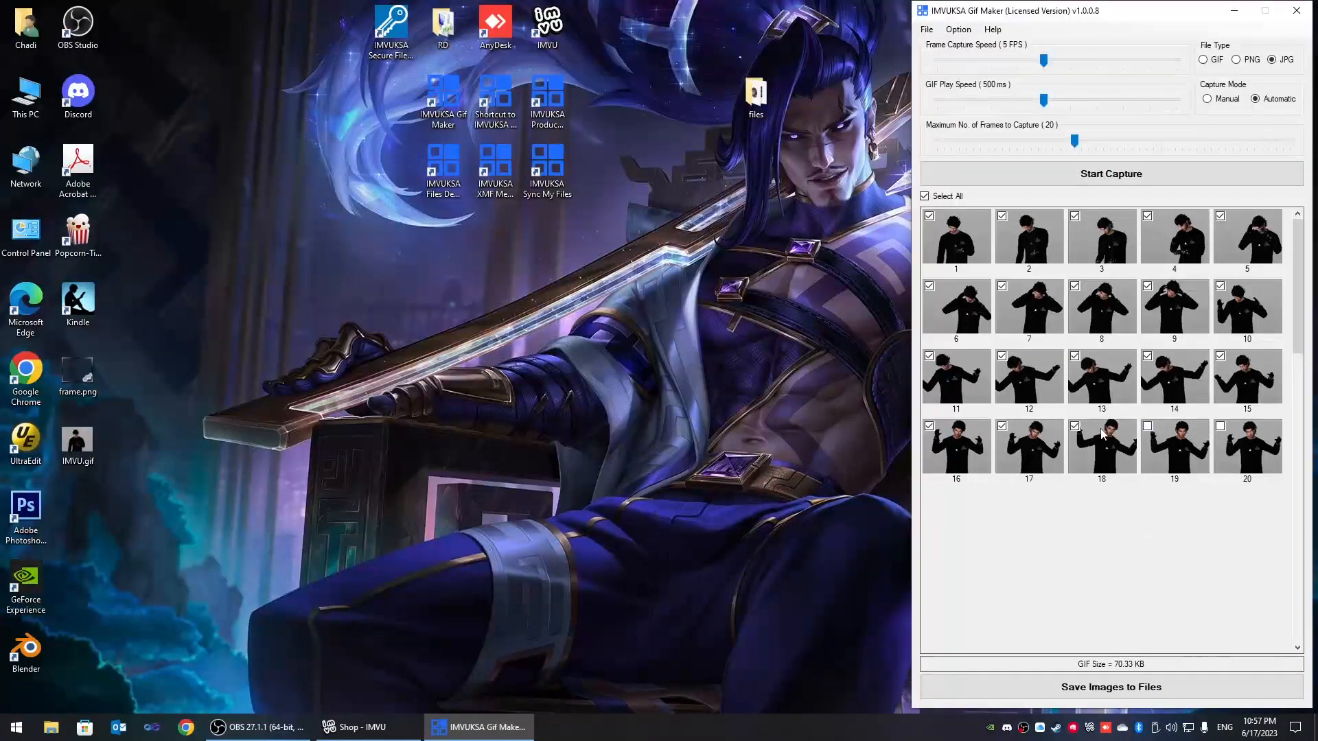
pyautogui.click(1004, 426)
pyautogui.click(929, 427)
pyautogui.click(1220, 357)
pyautogui.click(1075, 356)
pyautogui.click(929, 357)
pyautogui.click(934, 358)
pyautogui.click(930, 357)
# - Check the file size in the properties of the reduced IMVU.gif and preview its animation in Photos
pyautogui.rightClick(62, 442)
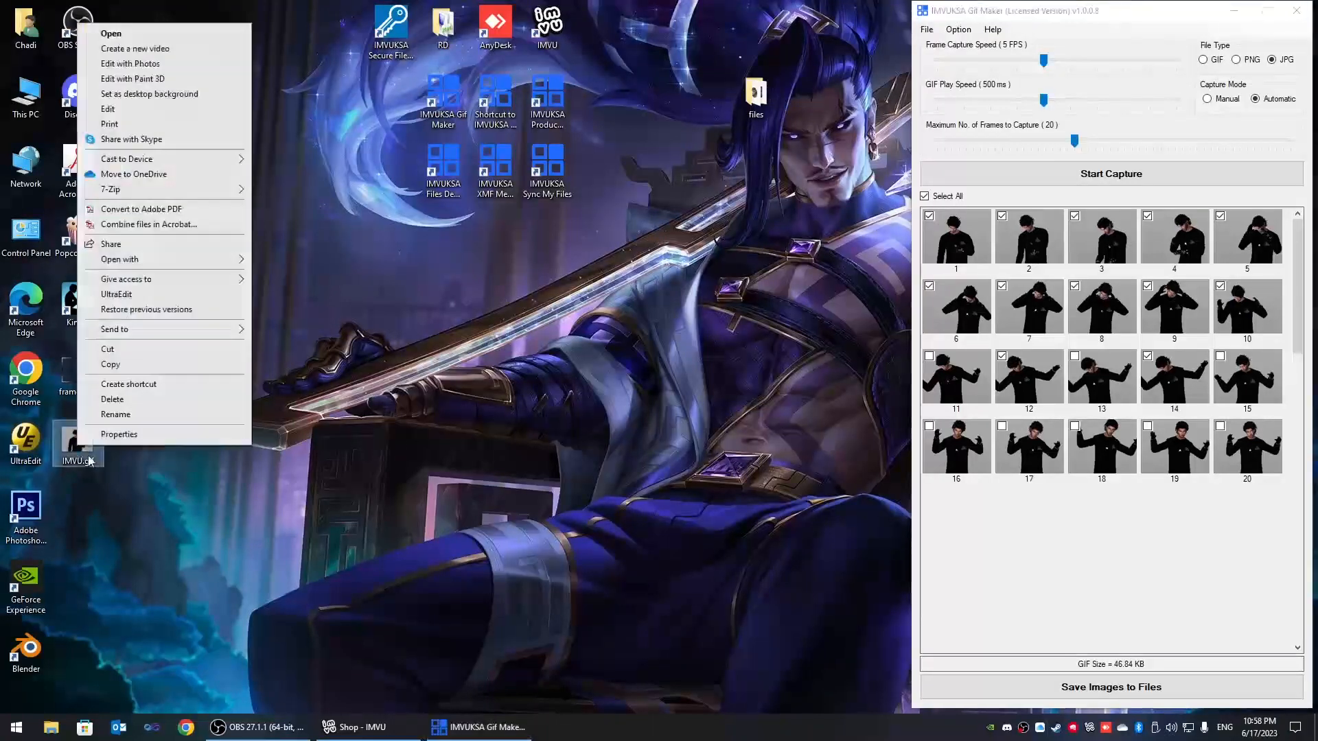
pyautogui.click(110, 439)
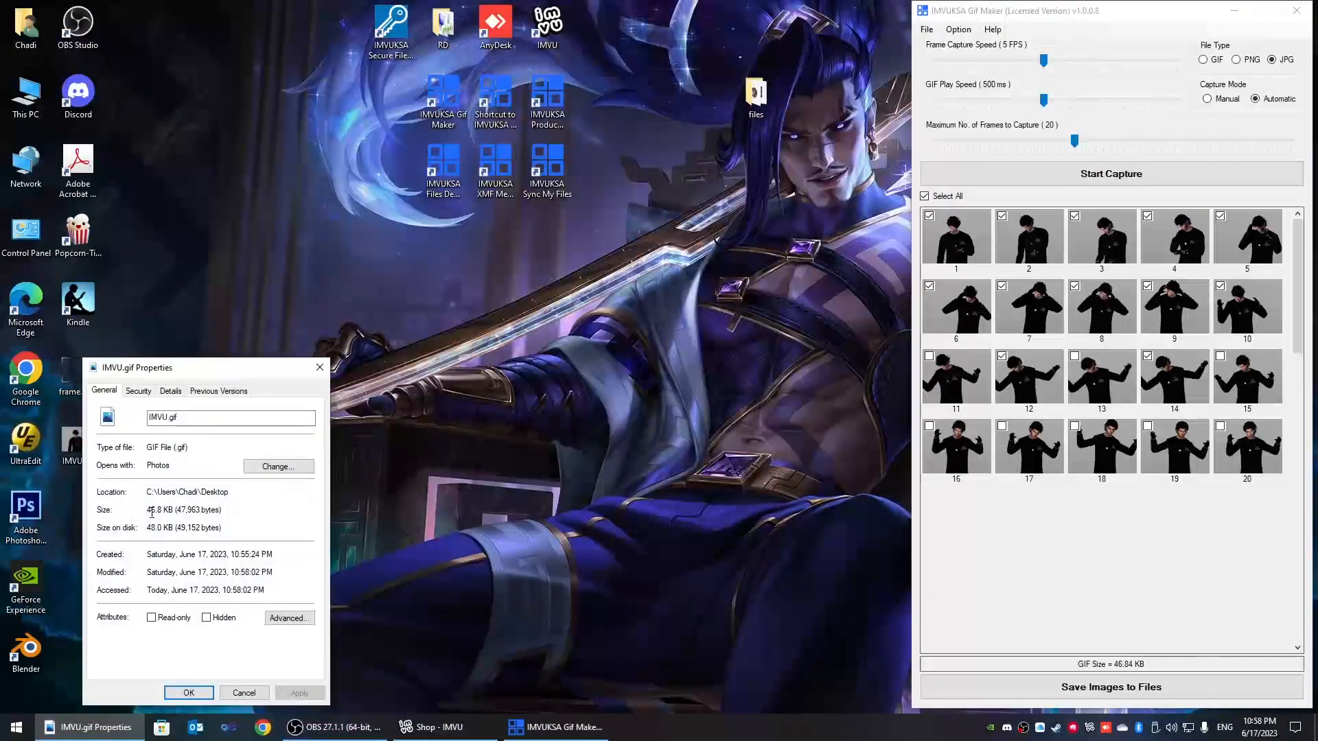
pyautogui.click(244, 692)
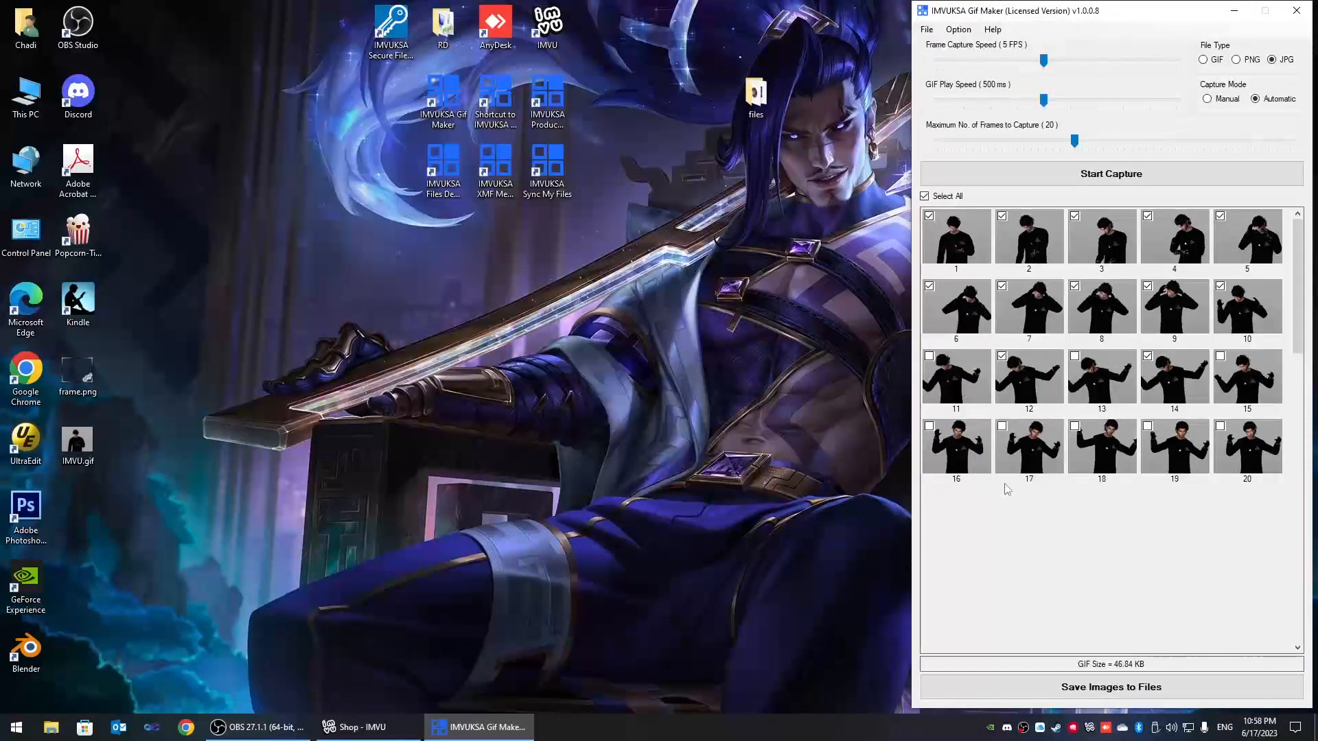
pyautogui.doubleClick(78, 443)
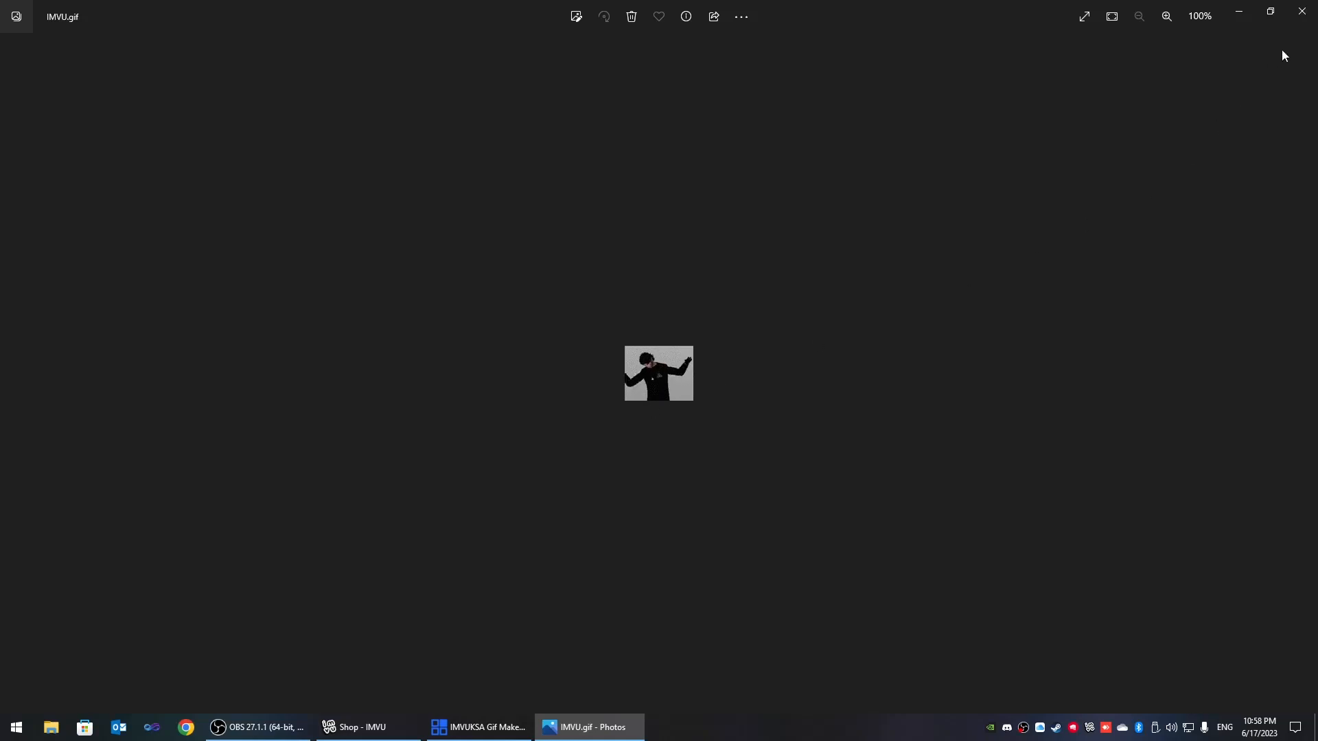
pyautogui.click(1302, 12)
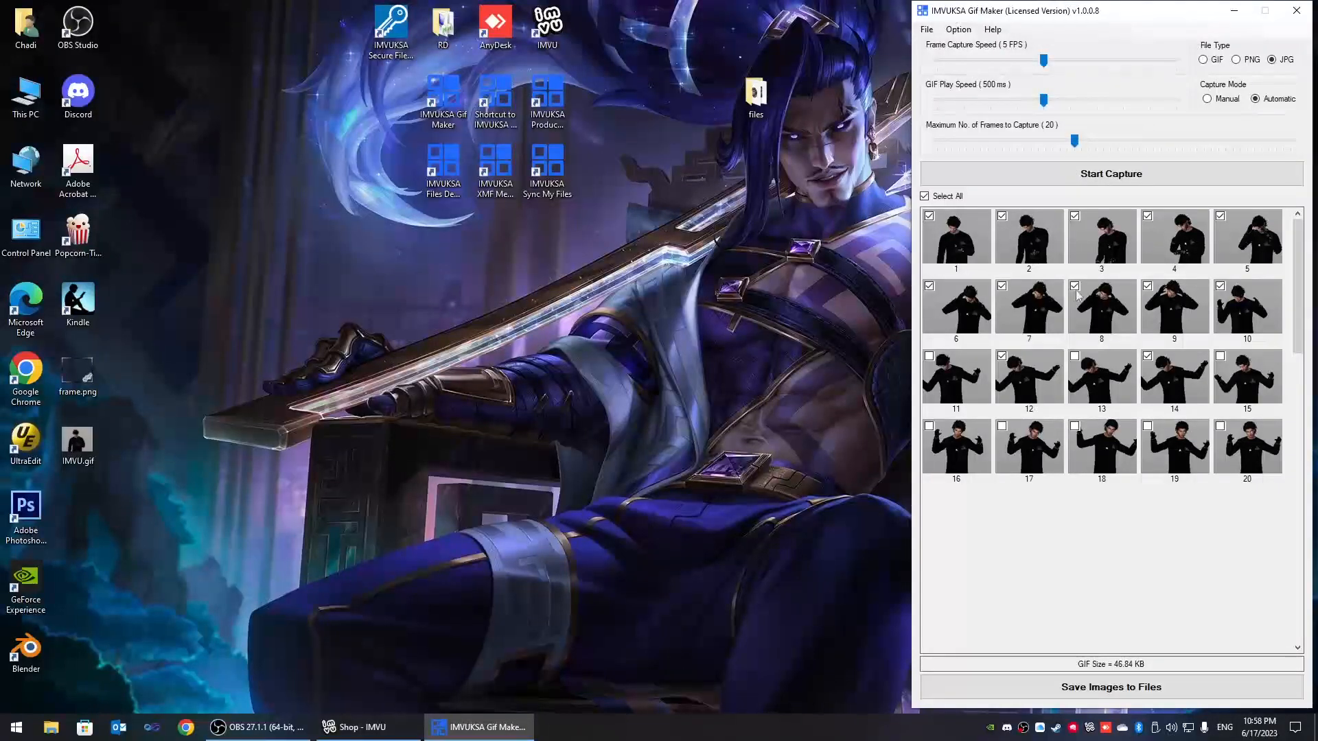
# - Set the file type to PNG, save the checked frames as image files and review them on the desktop
pyautogui.click(1237, 60)
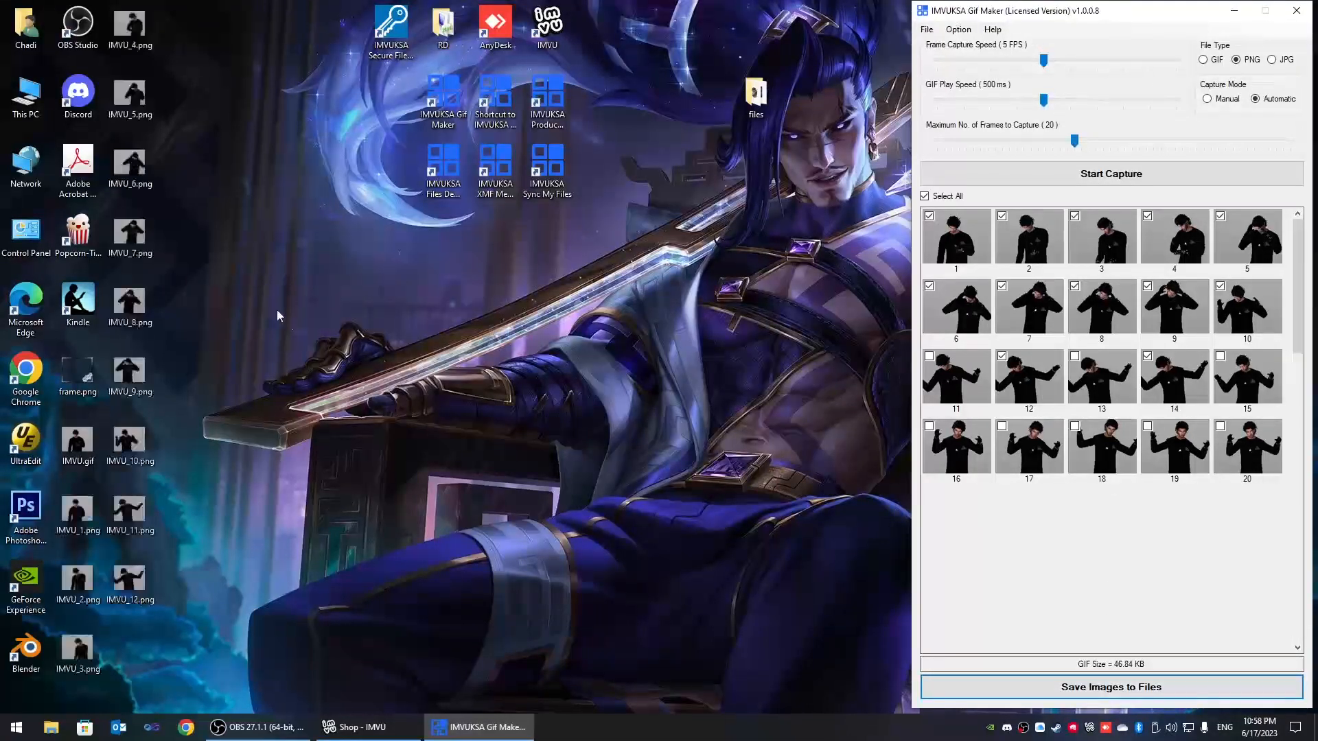
pyautogui.click(77, 513)
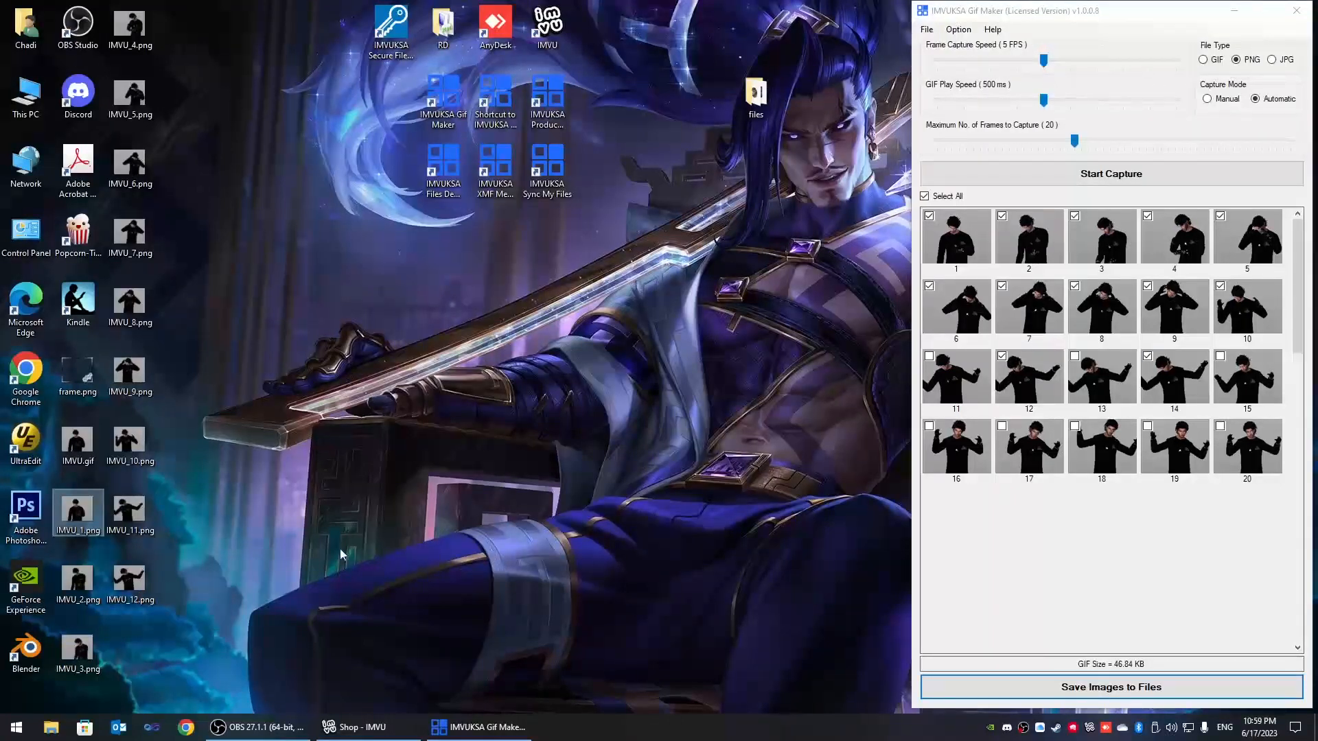
pyautogui.moveTo(184, 36); pyautogui.dragTo(135, 567)
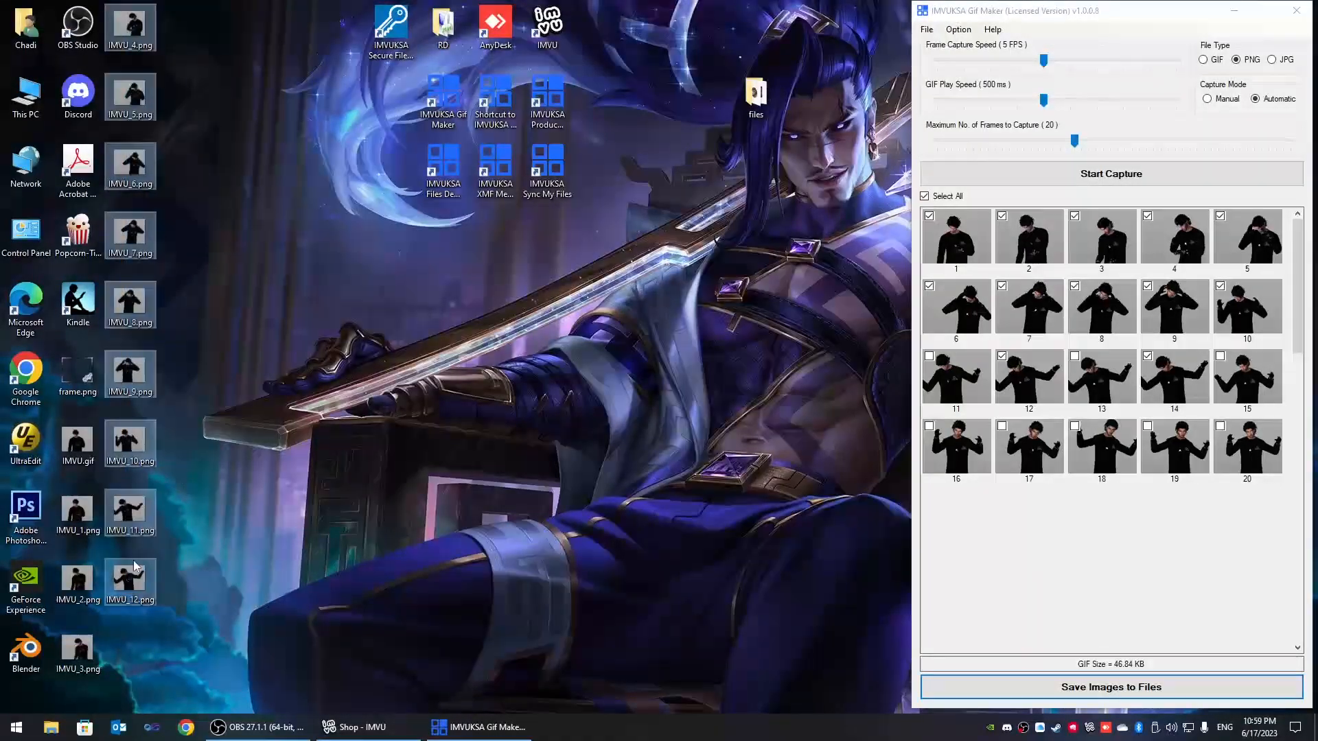
# - Launch Adobe Photoshop and open IMVU_1.png through IMVU_5.png from the desktop
pyautogui.doubleClick(23, 512)
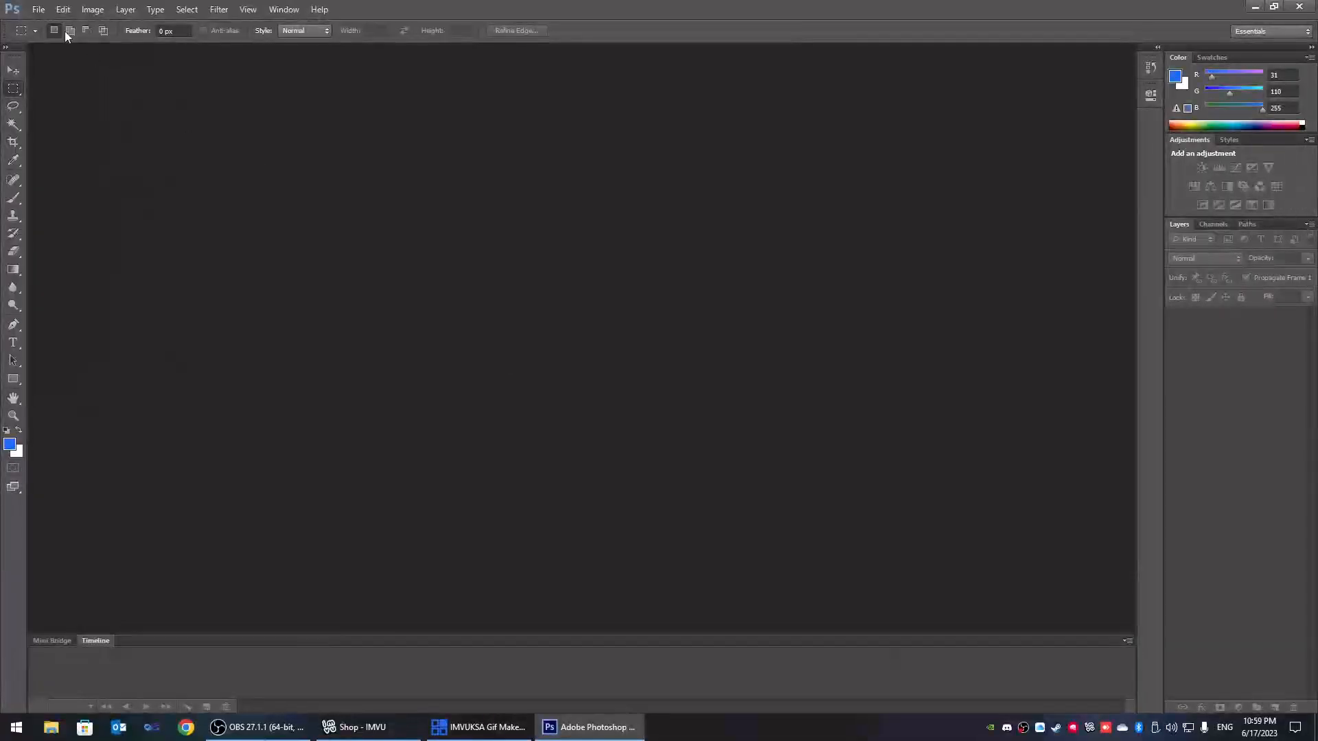
pyautogui.click(39, 9)
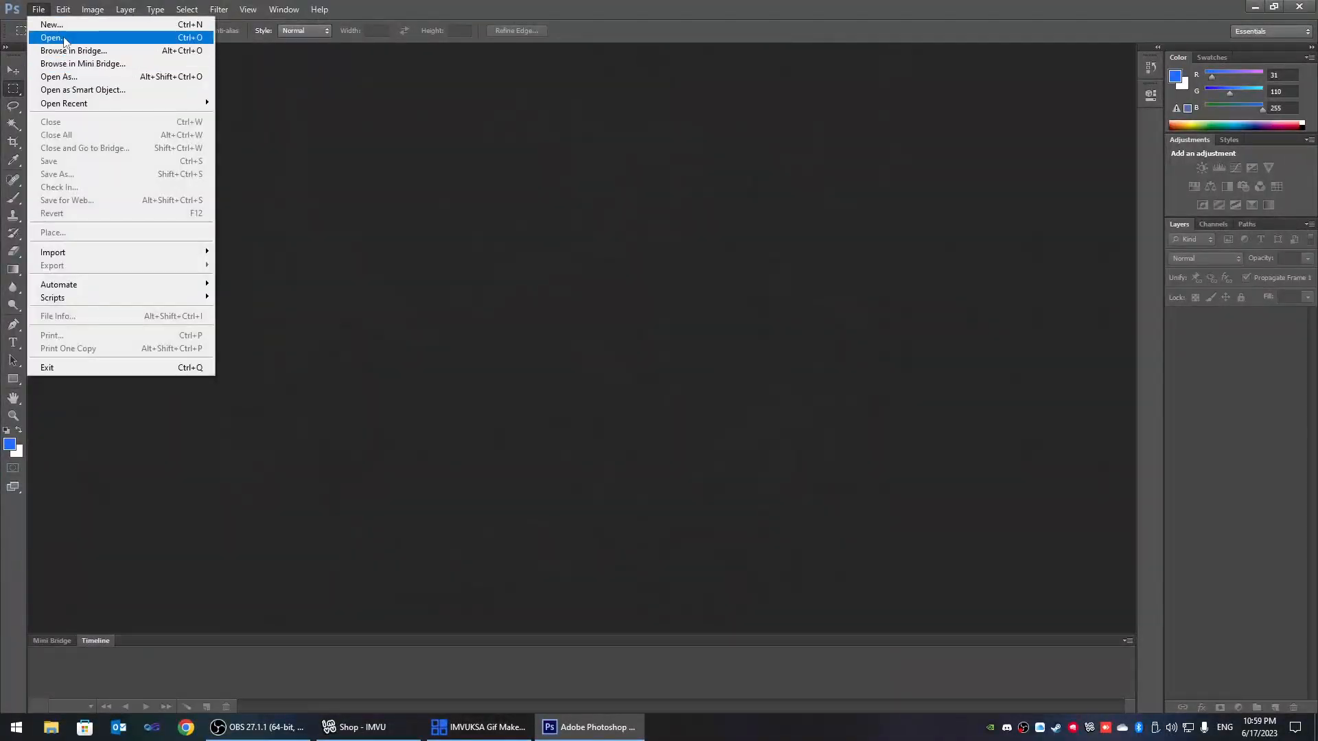
pyautogui.click(53, 37)
pyautogui.moveTo(835, 264); pyautogui.dragTo(849, 374)
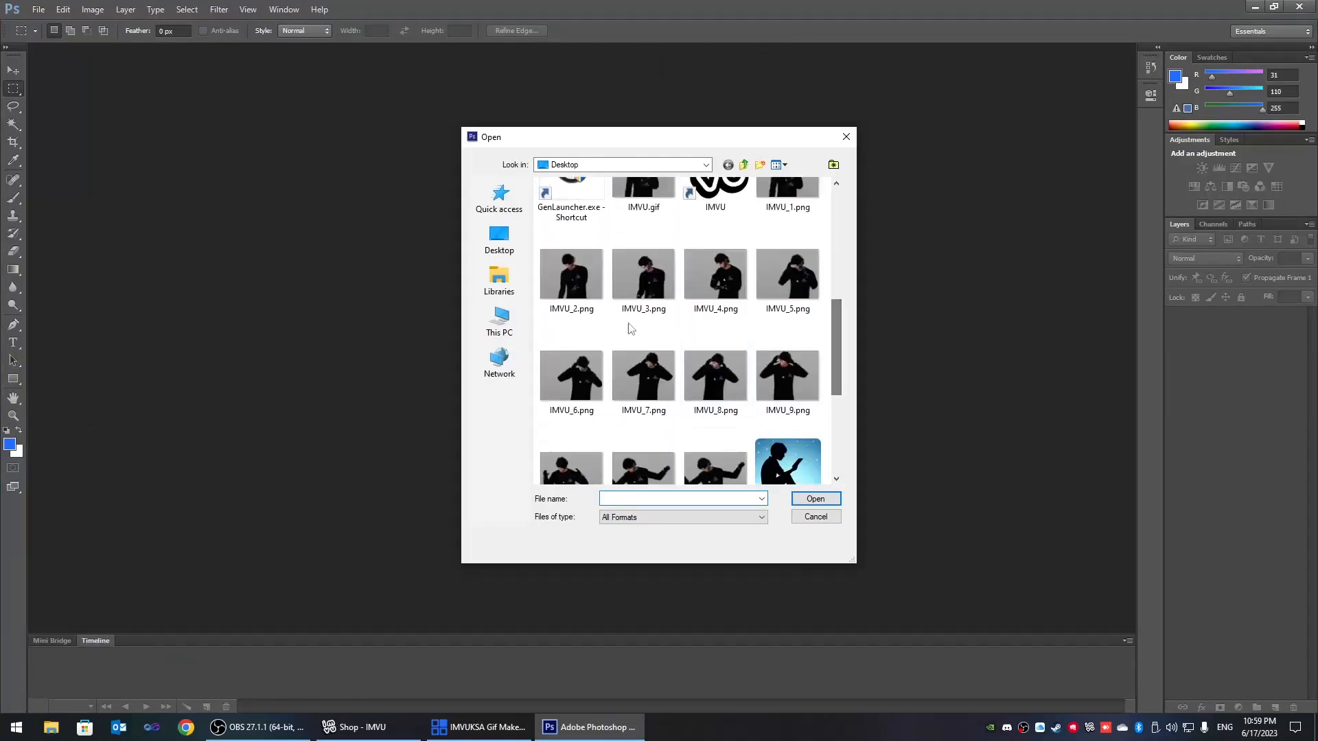
pyautogui.click(786, 204)
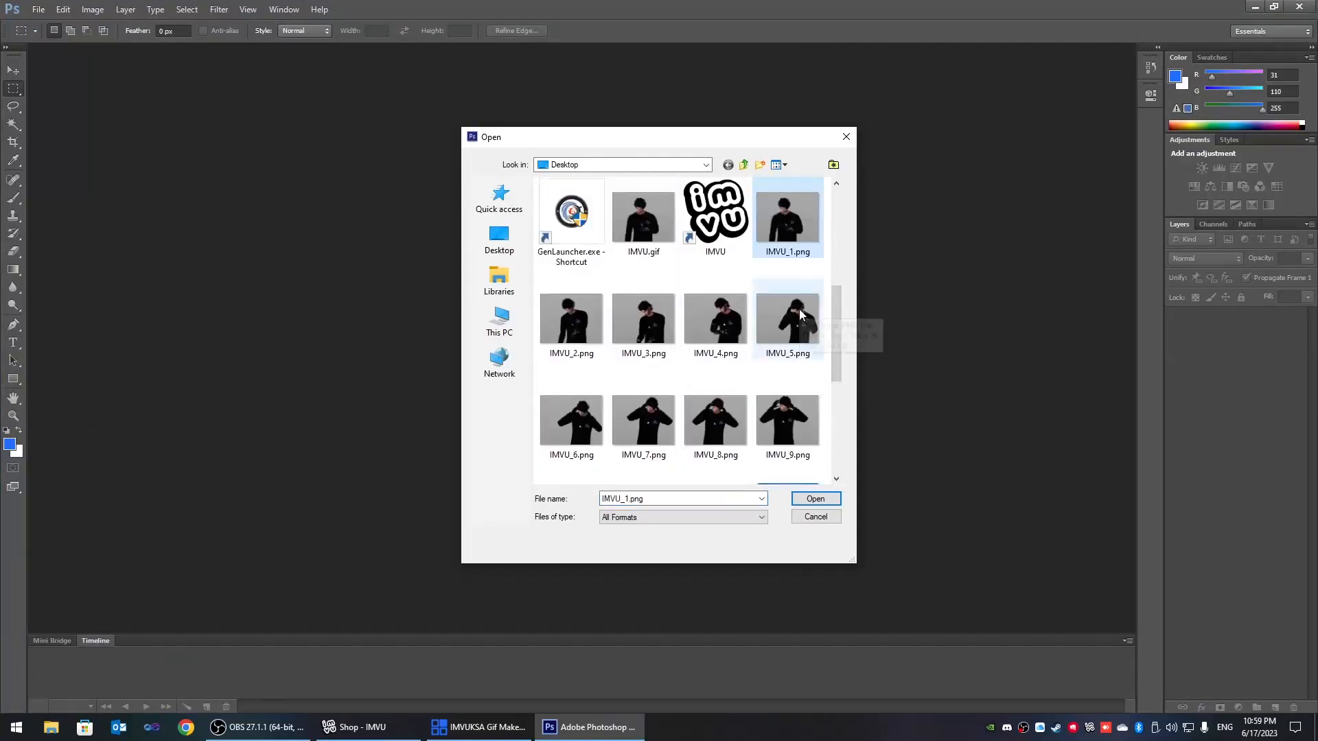
pyautogui.keyDown('shift'); pyautogui.click(787, 341); pyautogui.keyUp('shift')
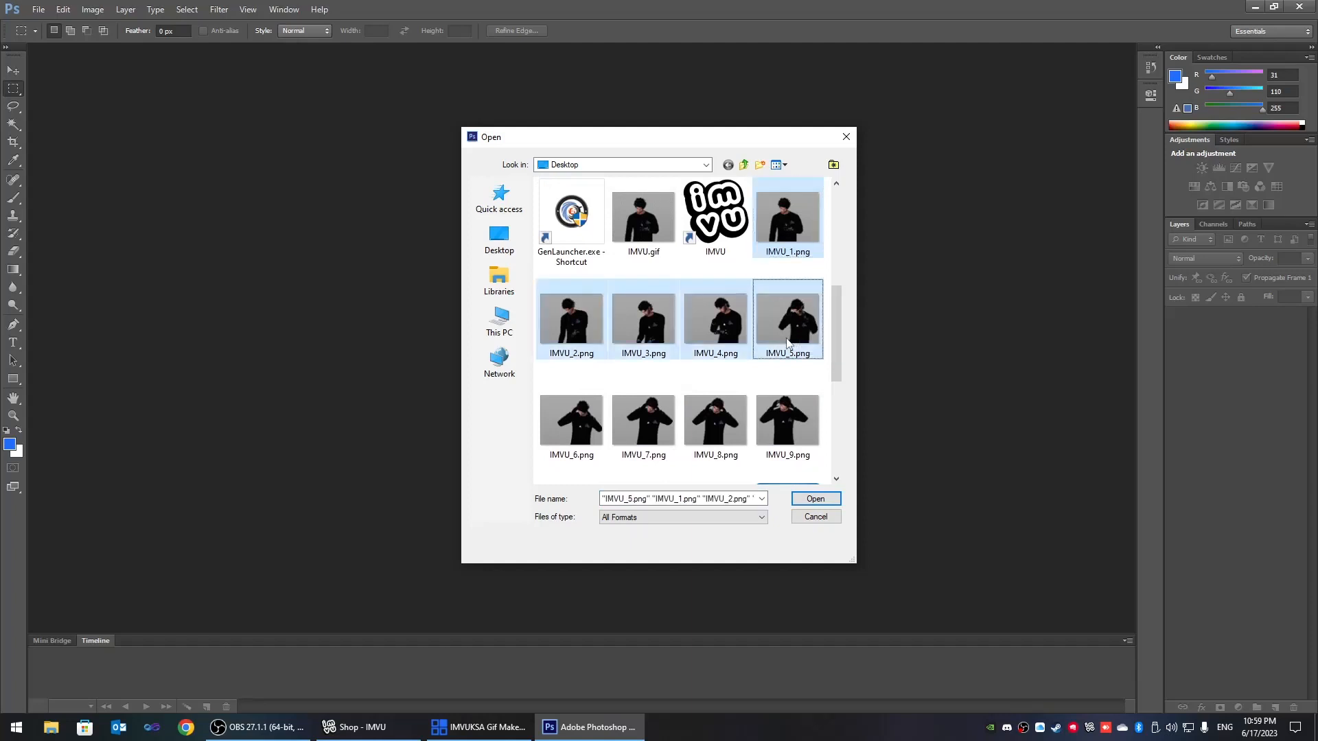
pyautogui.click(816, 499)
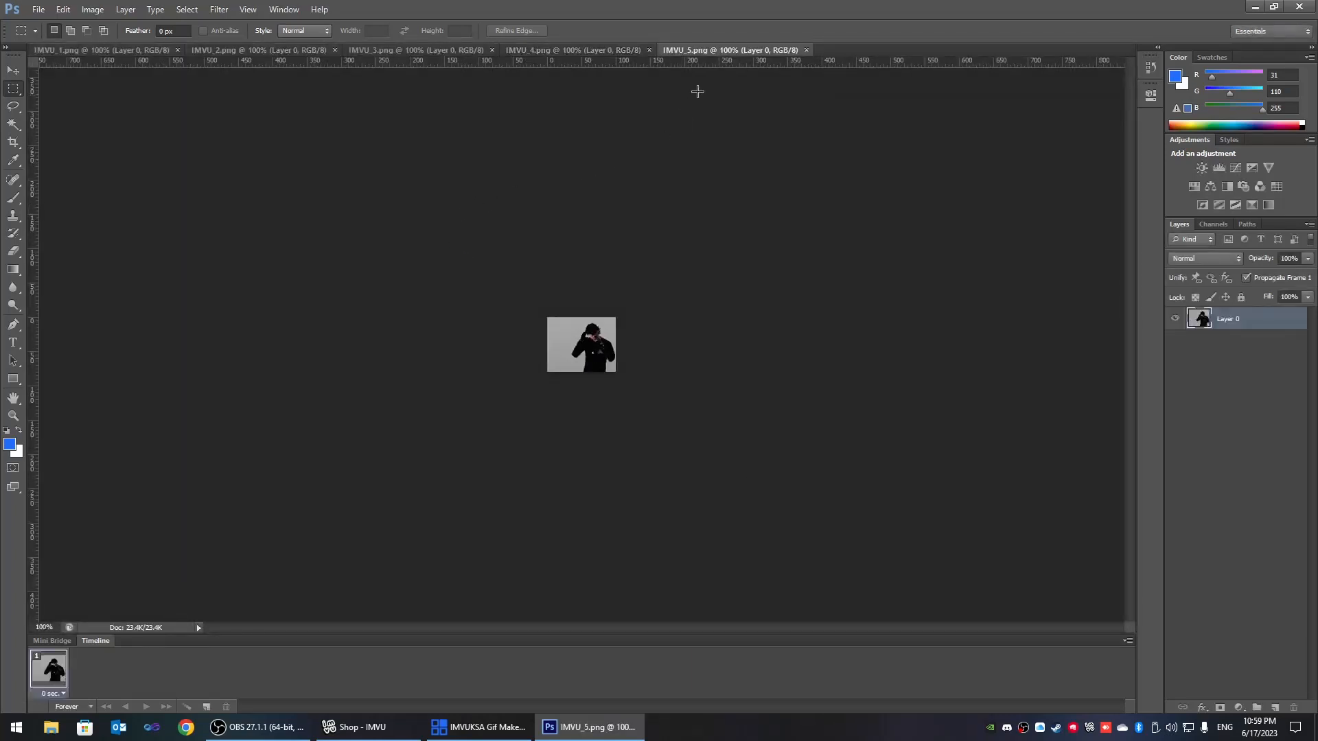
# - Float all five images in separate windows, then enlarge the IMVU_1.png window and place it below the others
pyautogui.moveTo(713, 55); pyautogui.dragTo(713, 87)
pyautogui.moveTo(611, 52); pyautogui.dragTo(611, 72)
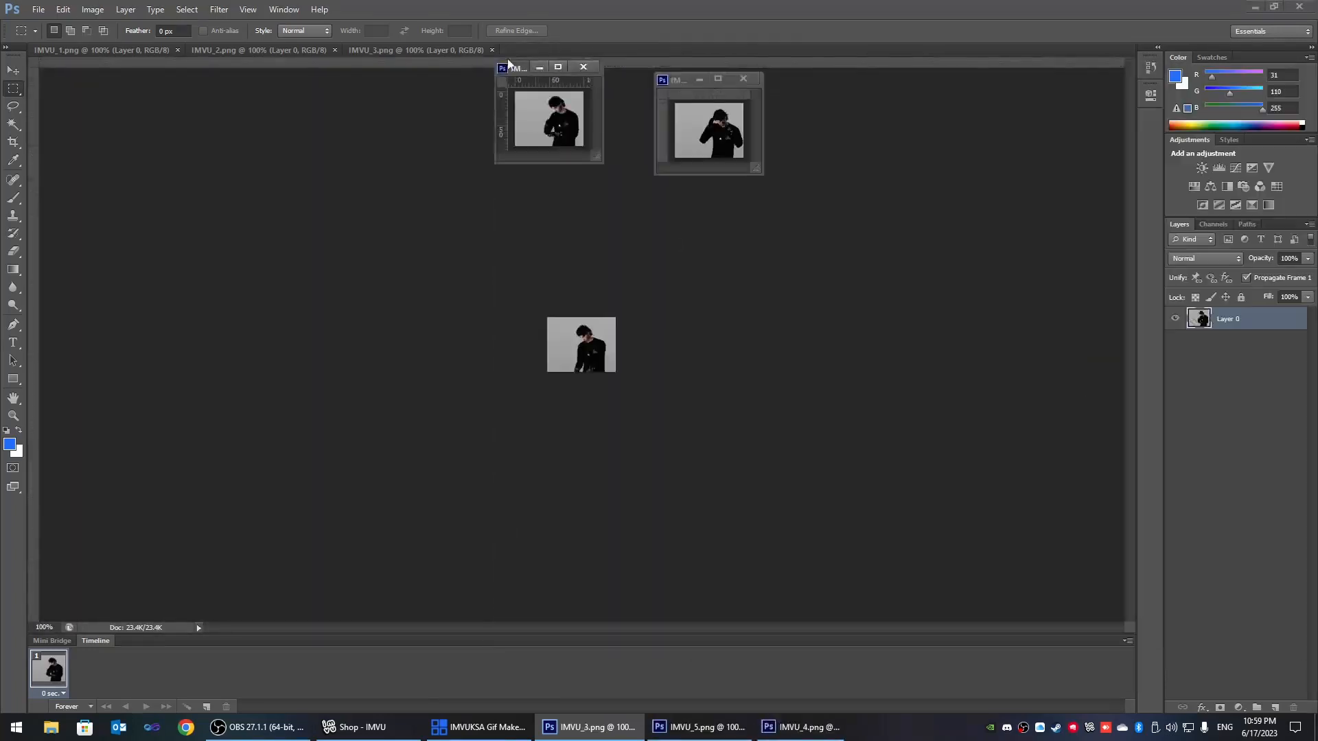
pyautogui.moveTo(465, 52); pyautogui.dragTo(464, 75)
pyautogui.moveTo(302, 52); pyautogui.dragTo(257, 71)
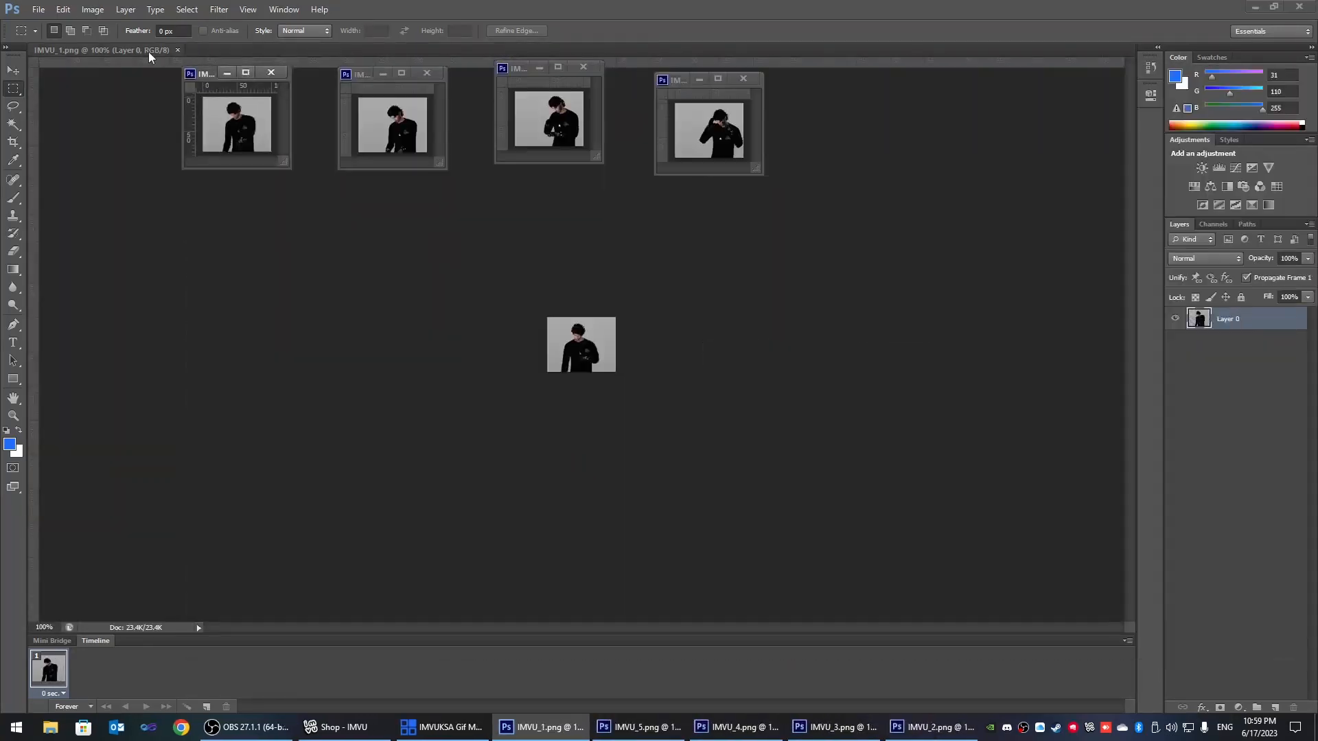
pyautogui.moveTo(148, 52); pyautogui.dragTo(151, 63)
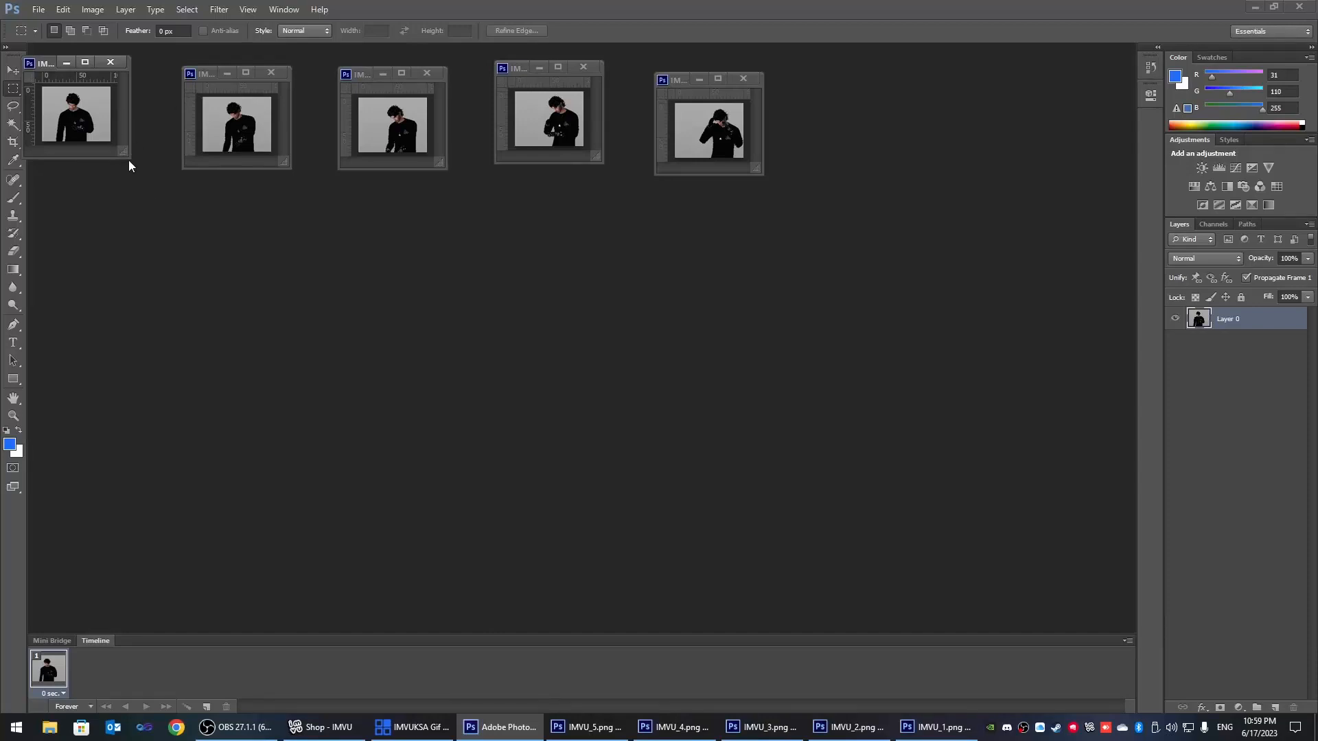
pyautogui.moveTo(129, 160); pyautogui.dragTo(189, 237)
pyautogui.moveTo(77, 69); pyautogui.dragTo(264, 306)
# - Copy the images from IMVU_2.png to IMVU_5.png into IMVU_1.png with the Move tool, aligning each as a new layer
pyautogui.click(233, 128)
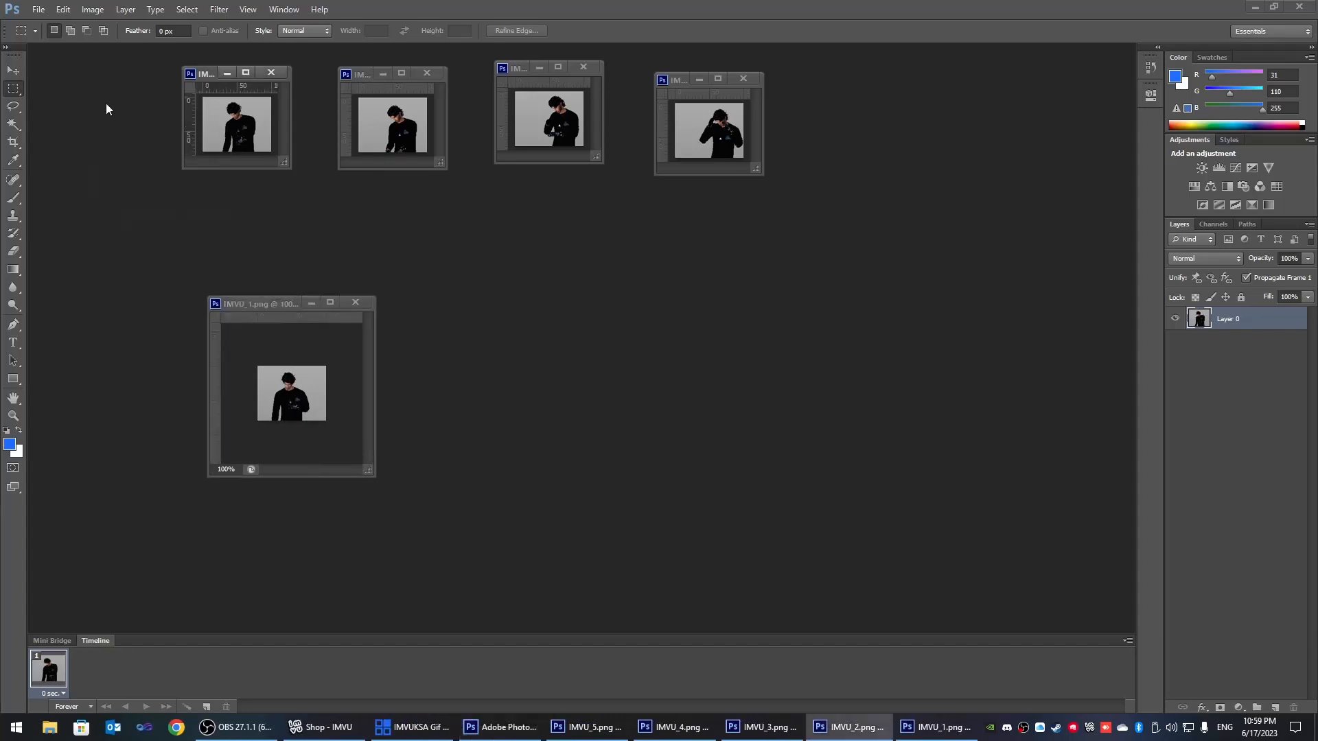
pyautogui.click(13, 70)
pyautogui.moveTo(230, 129); pyautogui.dragTo(299, 402)
pyautogui.moveTo(380, 134); pyautogui.dragTo(274, 401)
pyautogui.click(534, 142)
pyautogui.moveTo(533, 138); pyautogui.dragTo(361, 339)
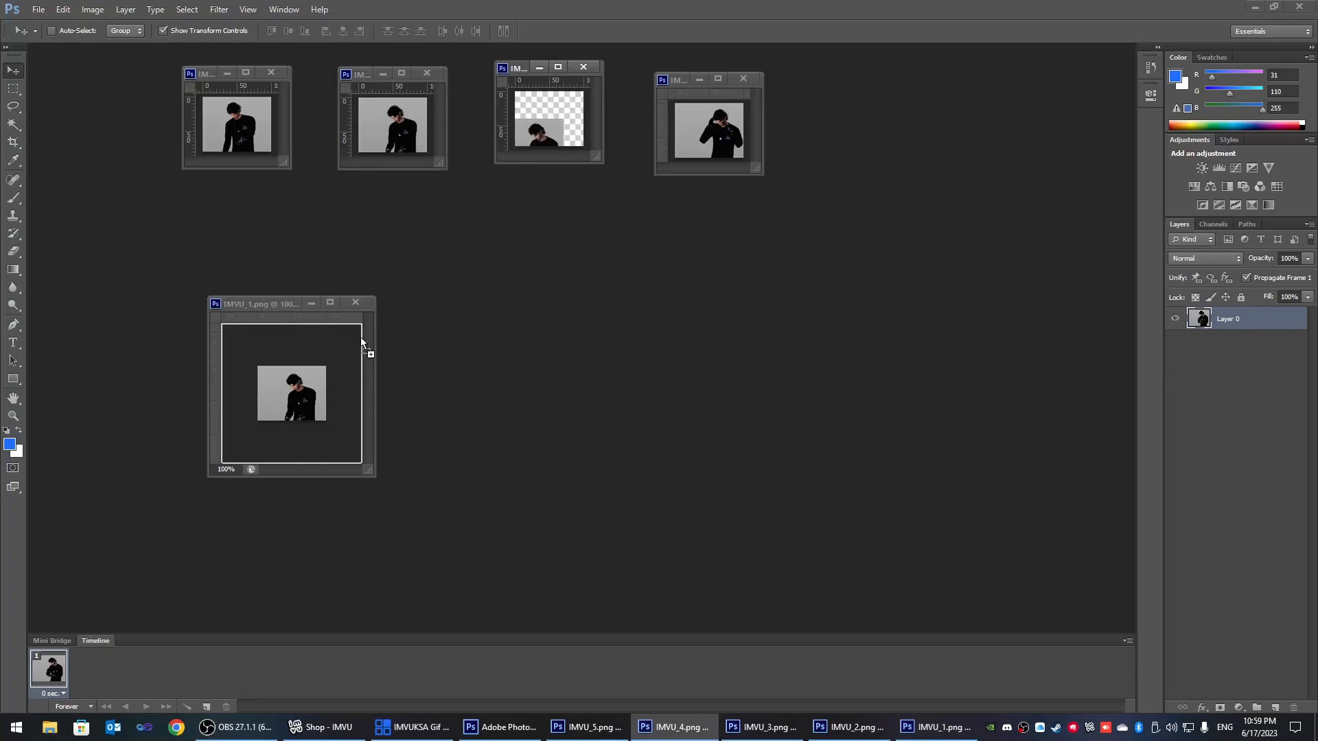
pyautogui.moveTo(286, 397); pyautogui.dragTo(274, 401)
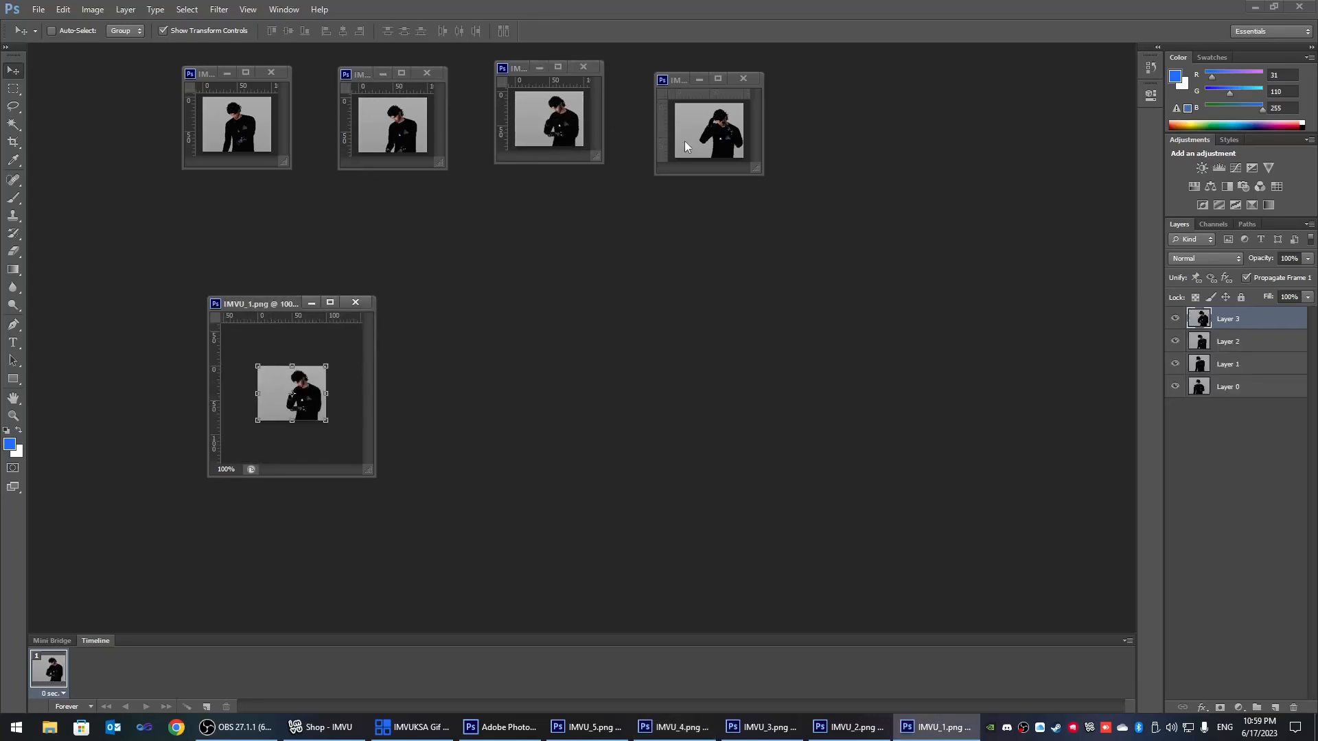
pyautogui.moveTo(693, 138); pyautogui.dragTo(275, 398)
pyautogui.moveTo(273, 313); pyautogui.dragTo(353, 276)
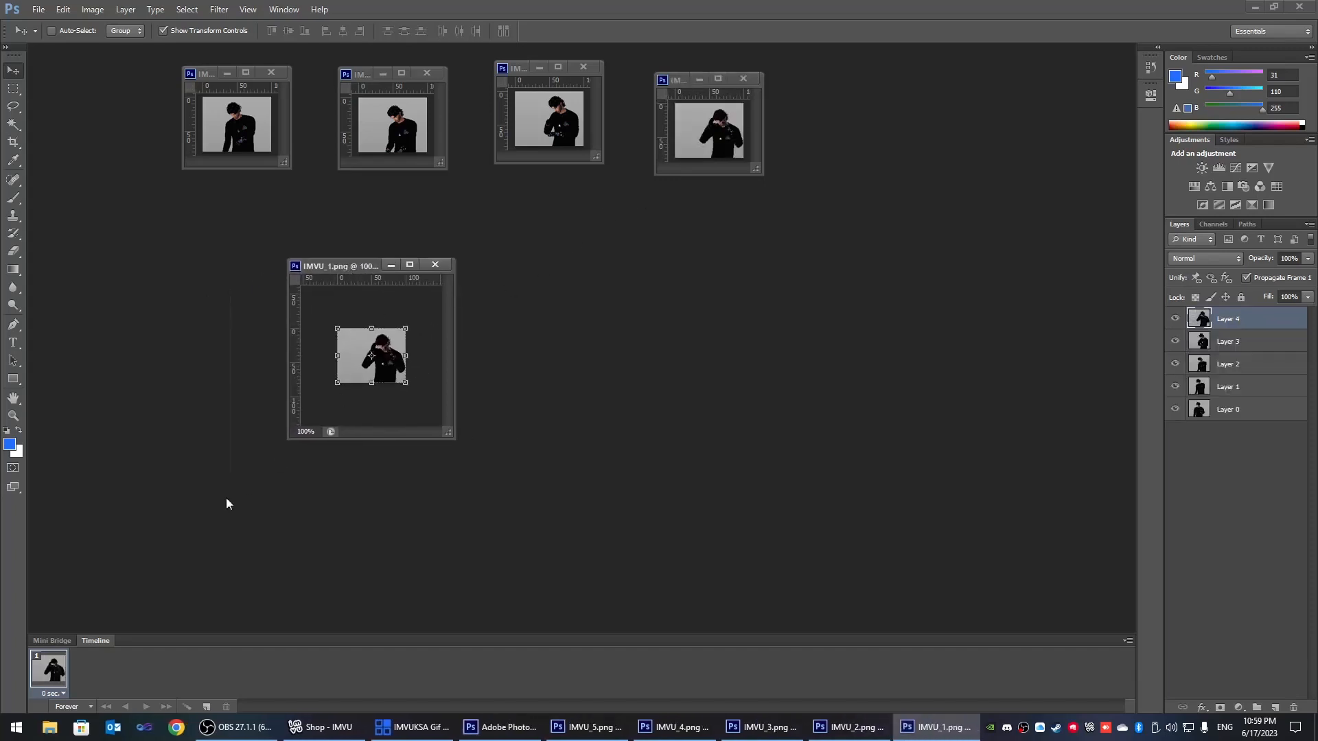
# - Make frame-animation frames from the layers of IMVU_1.png in the Timeline
pyautogui.click(247, 10)
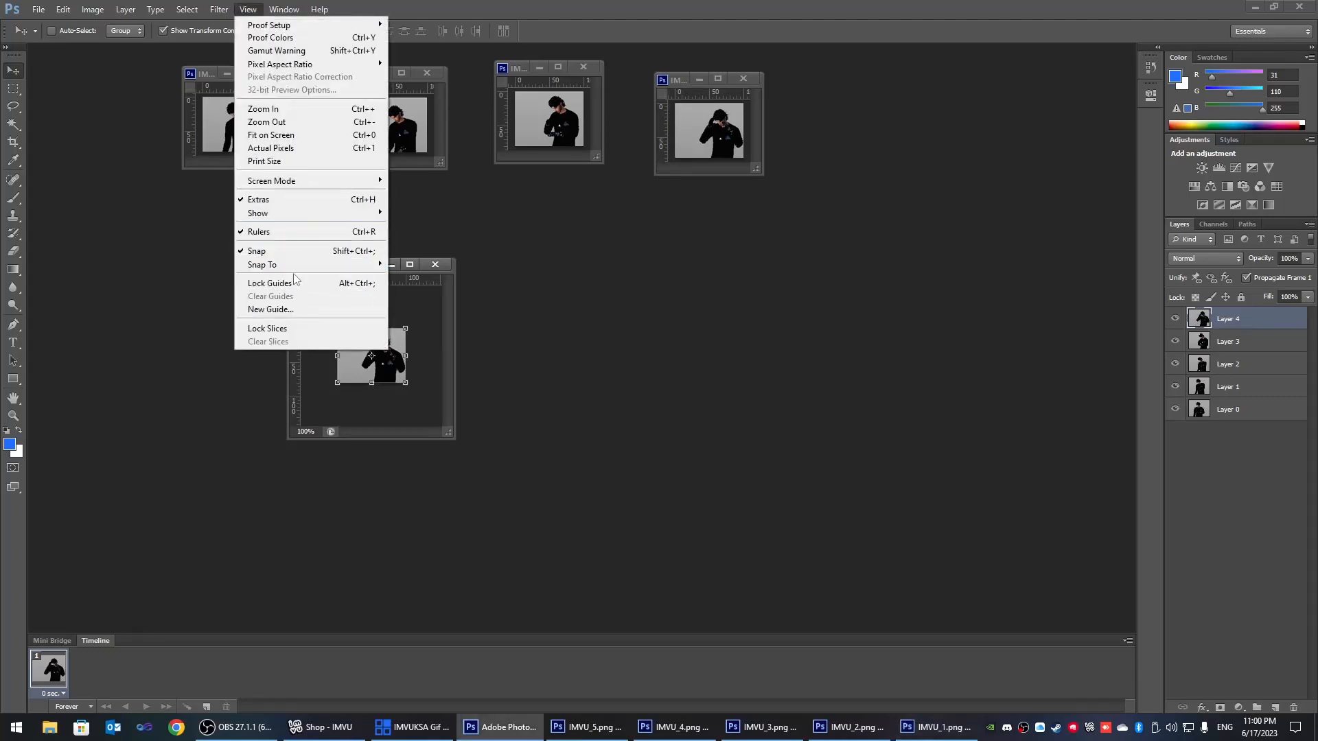
pyautogui.moveTo(292, 11)
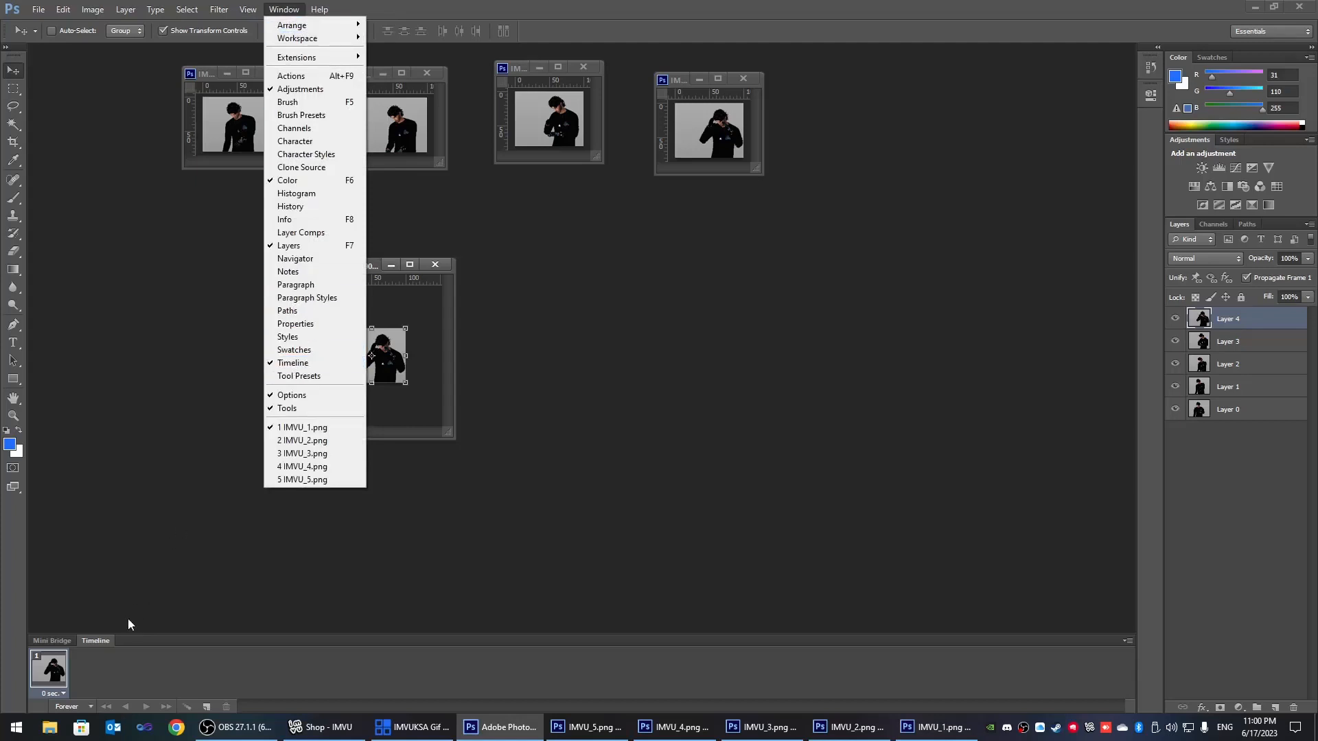
pyautogui.click(94, 642)
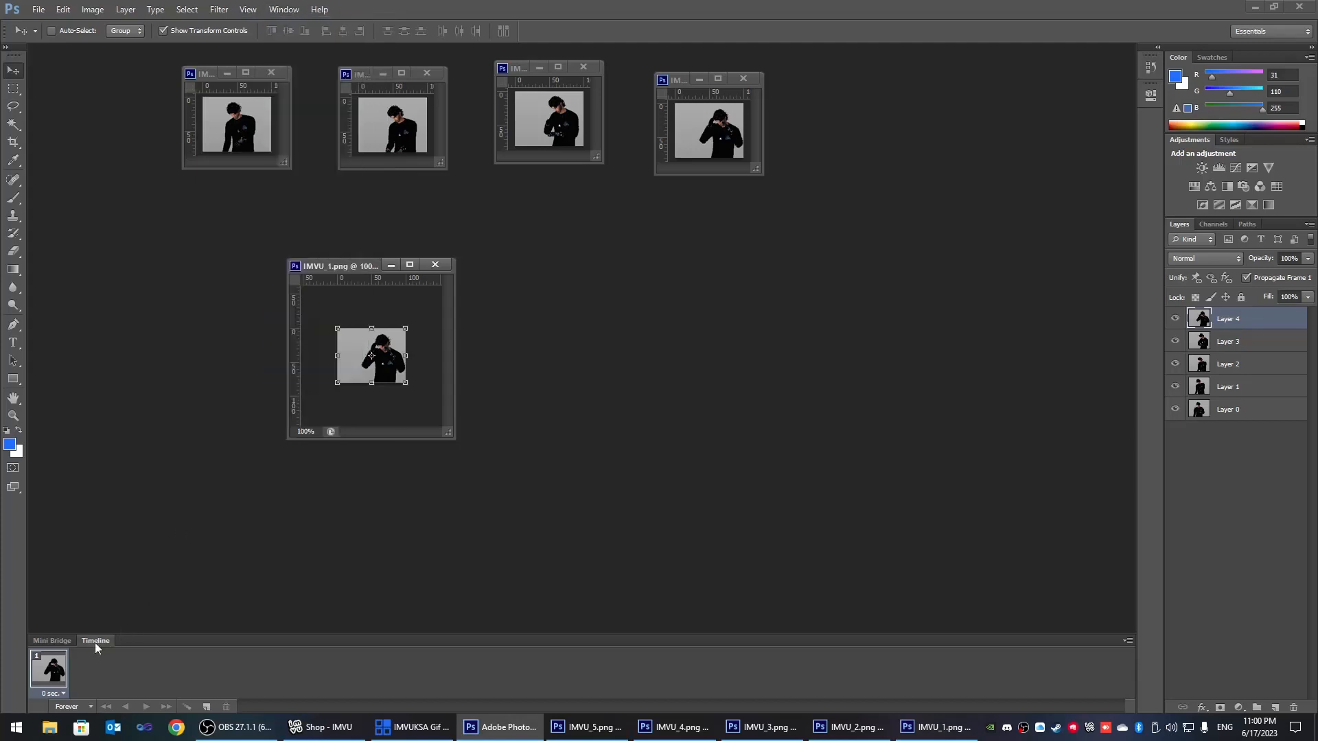
pyautogui.click(1127, 640)
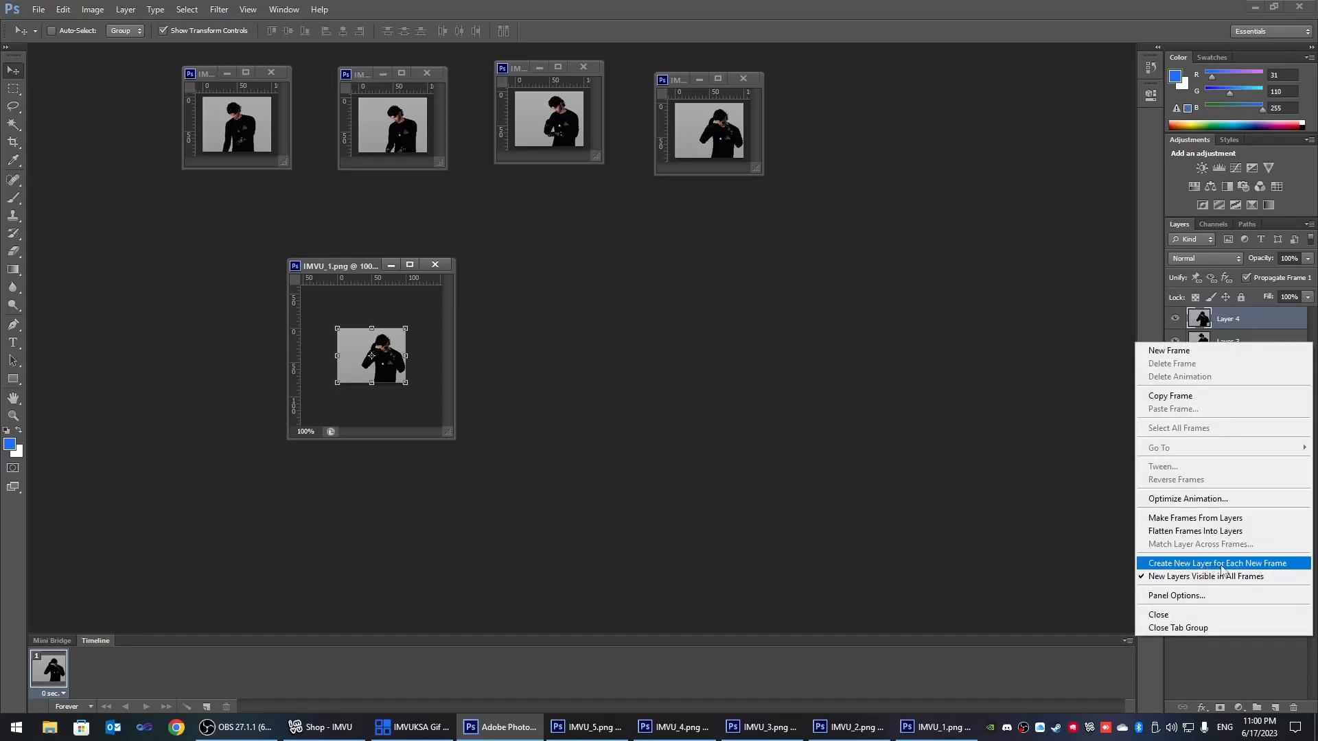
pyautogui.click(1182, 519)
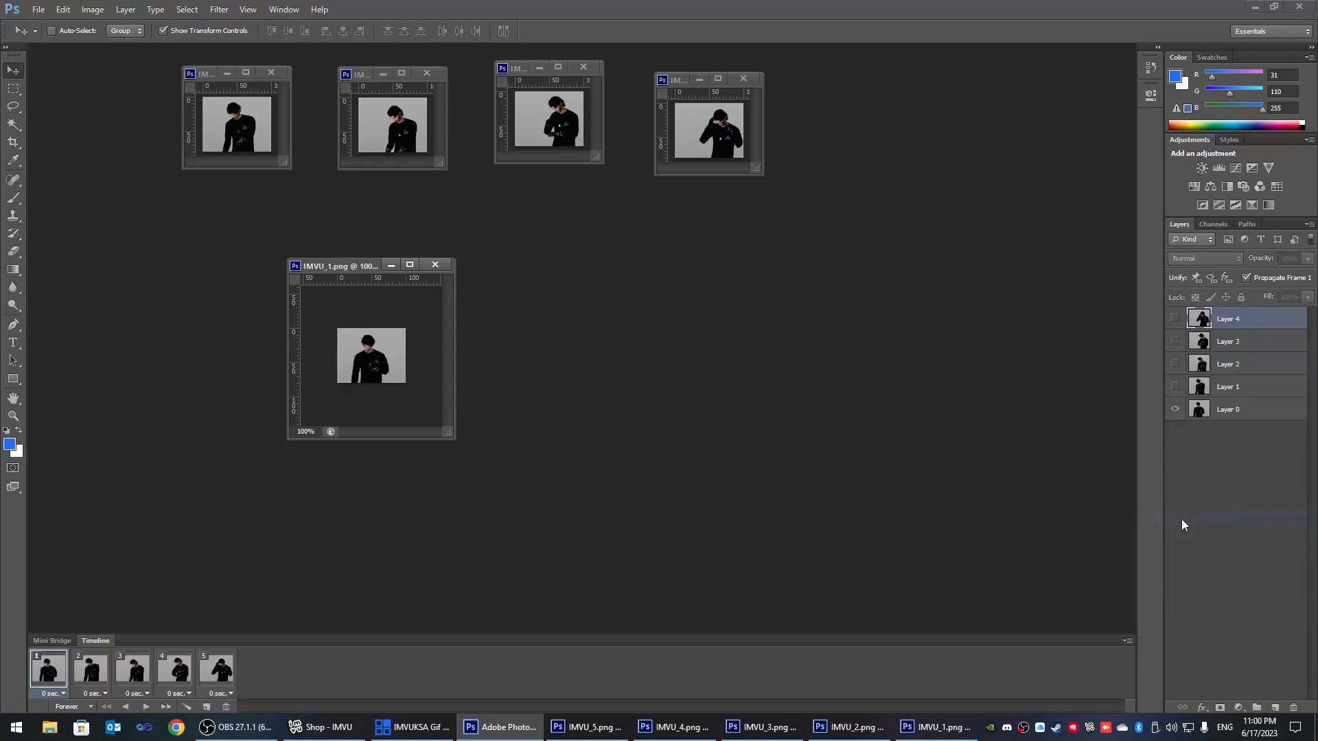
# - Examine the five animation frames one by one to check which layer each one shows
pyautogui.click(85, 674)
pyautogui.click(133, 676)
pyautogui.click(172, 675)
pyautogui.click(219, 676)
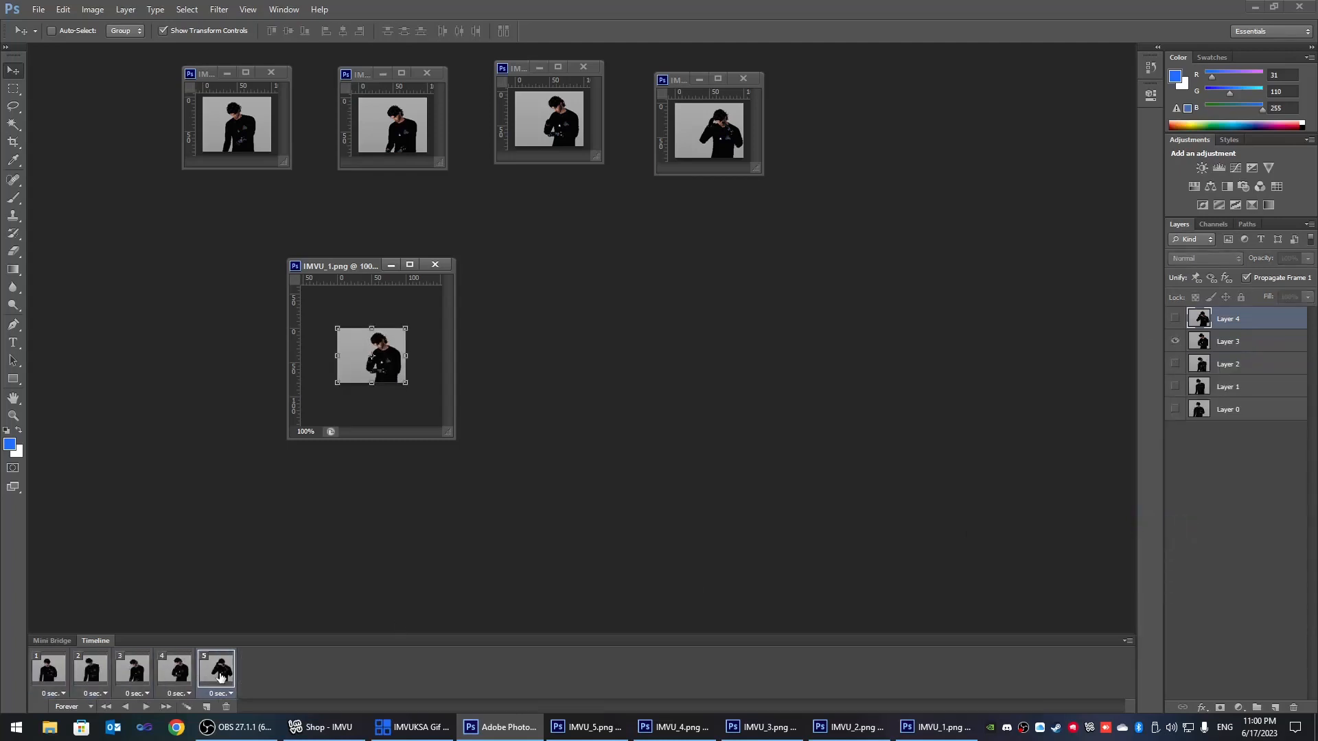
pyautogui.click(55, 676)
pyautogui.click(94, 679)
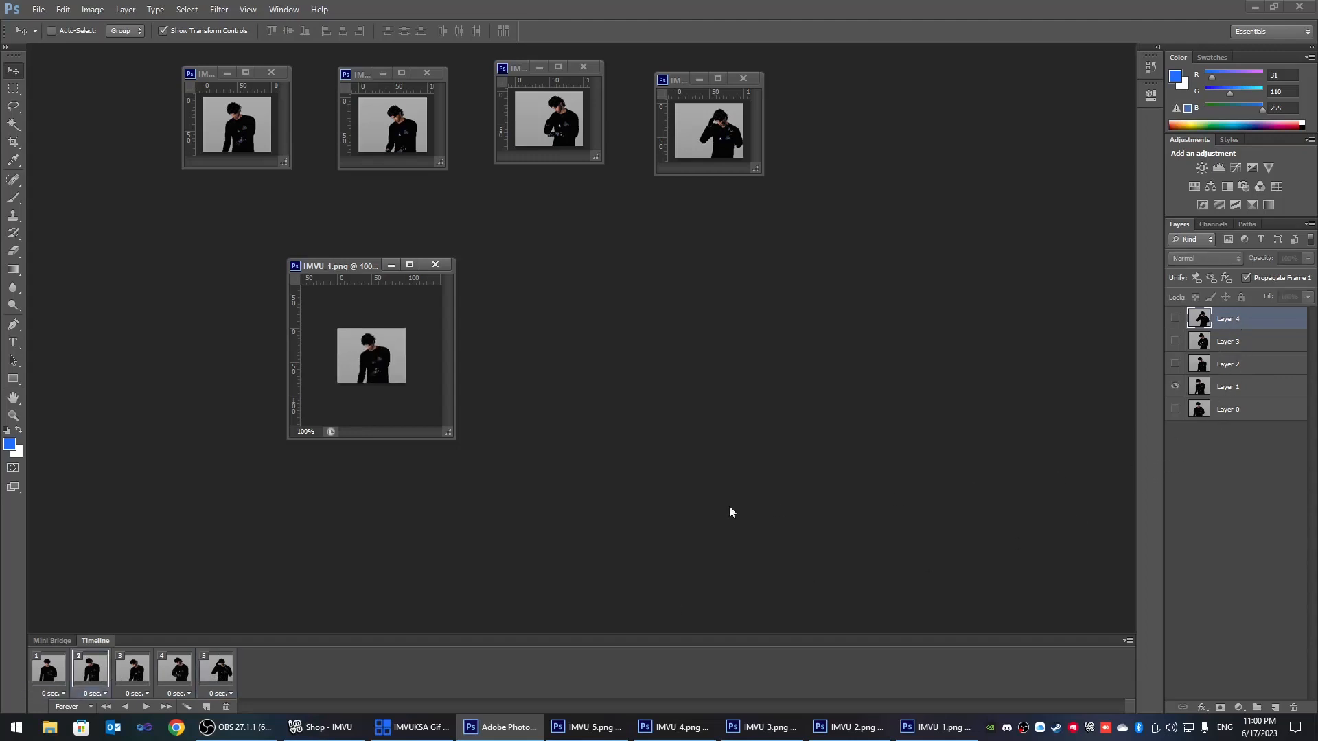
pyautogui.click(137, 676)
pyautogui.click(182, 679)
pyautogui.click(220, 680)
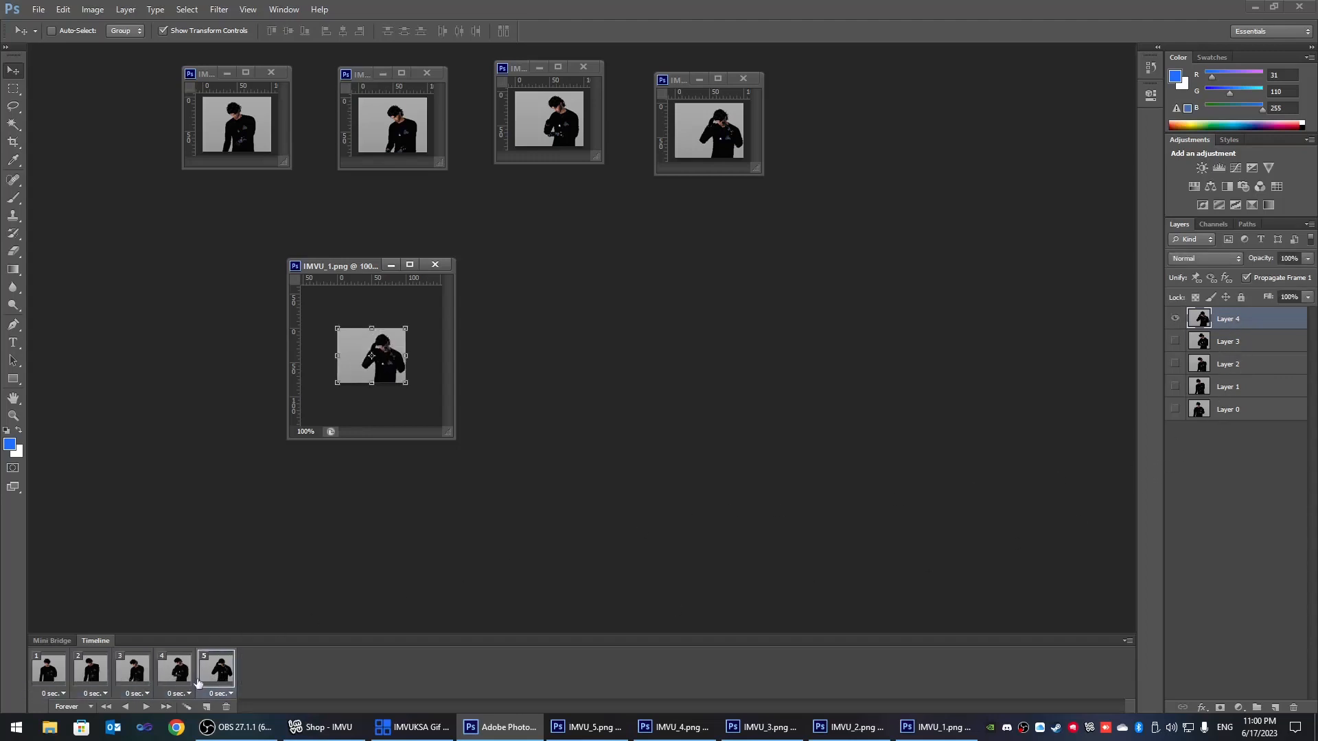
pyautogui.click(171, 680)
# - Select all five animation frames, set their delay to 0.5 seconds, and preview the playback
pyautogui.click(53, 678)
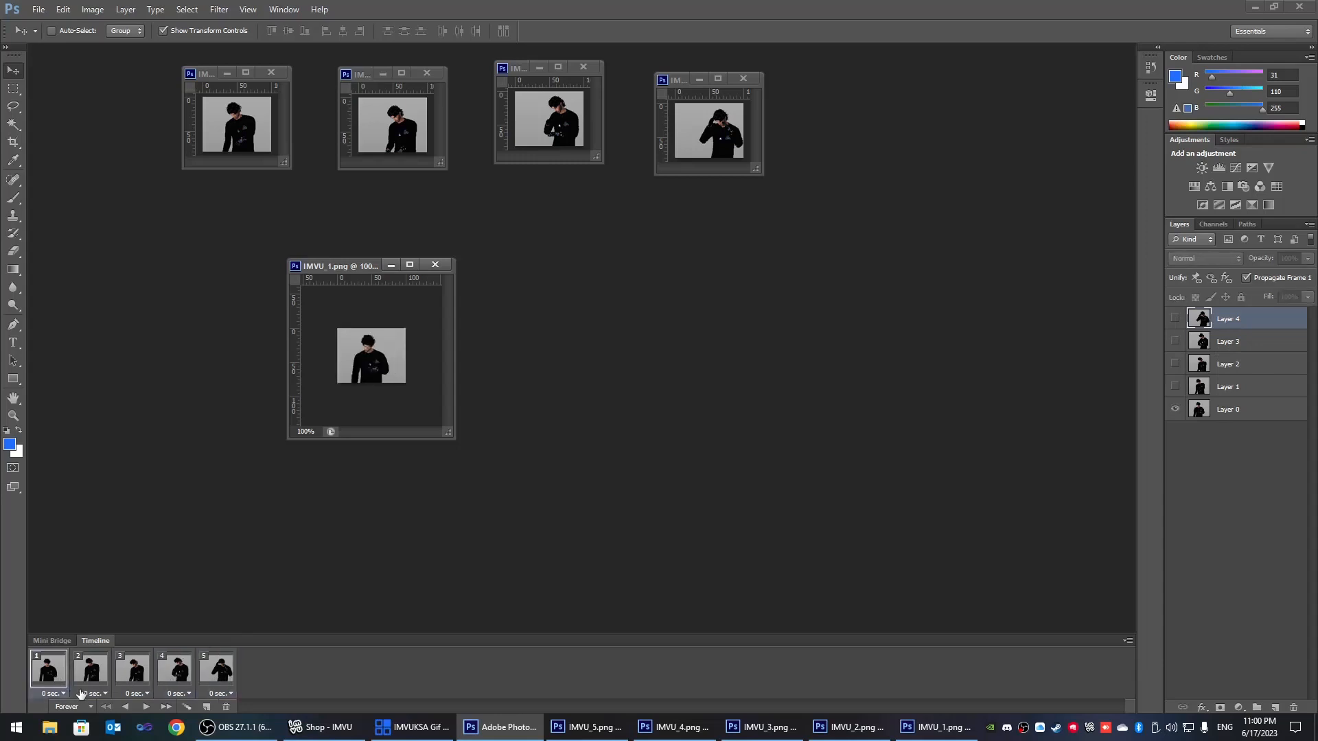
pyautogui.keyDown('shift'); pyautogui.click(220, 676); pyautogui.keyUp('shift')
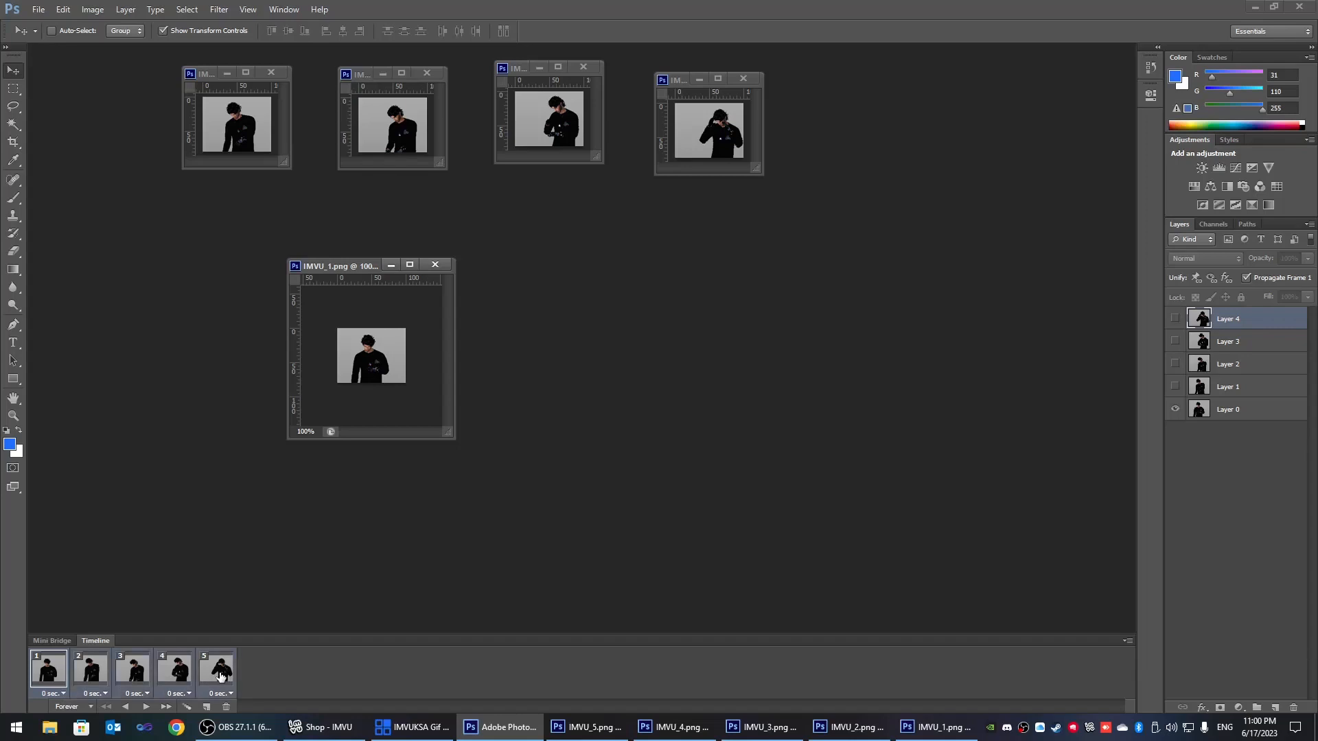
pyautogui.click(230, 696)
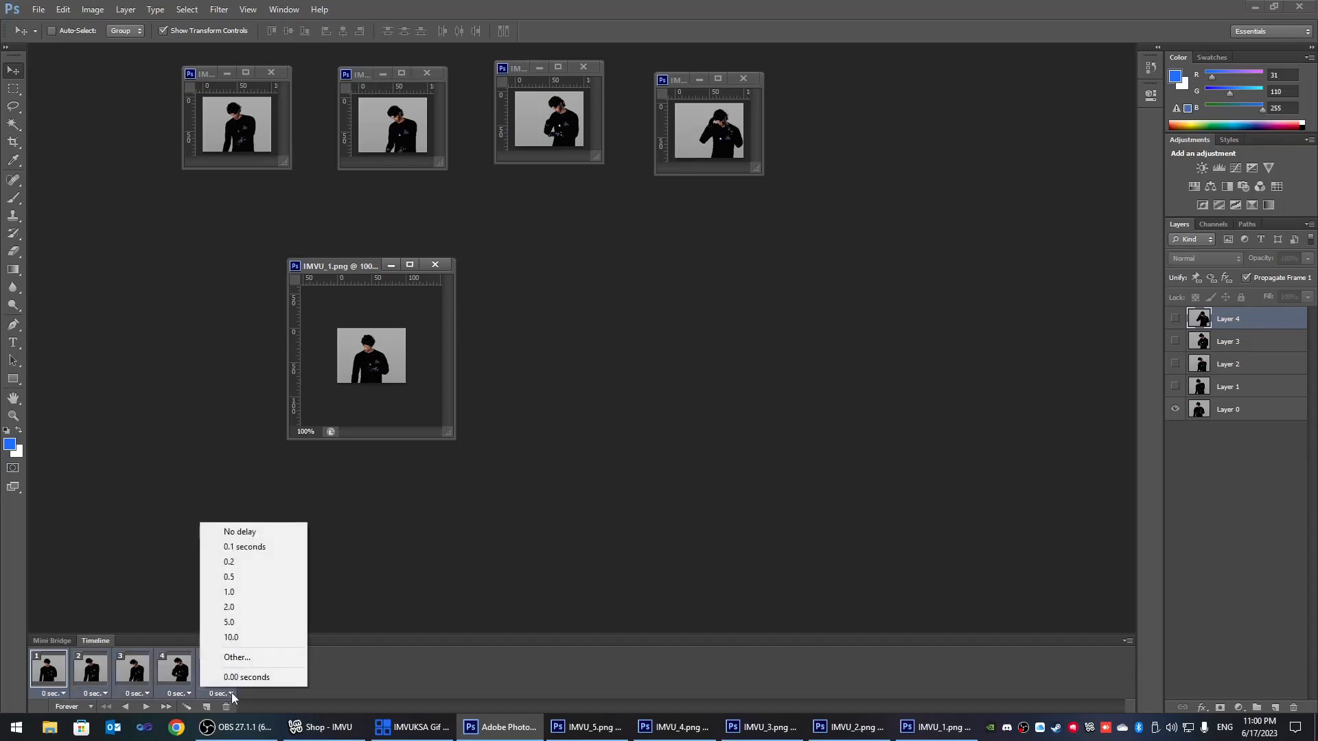
pyautogui.click(245, 579)
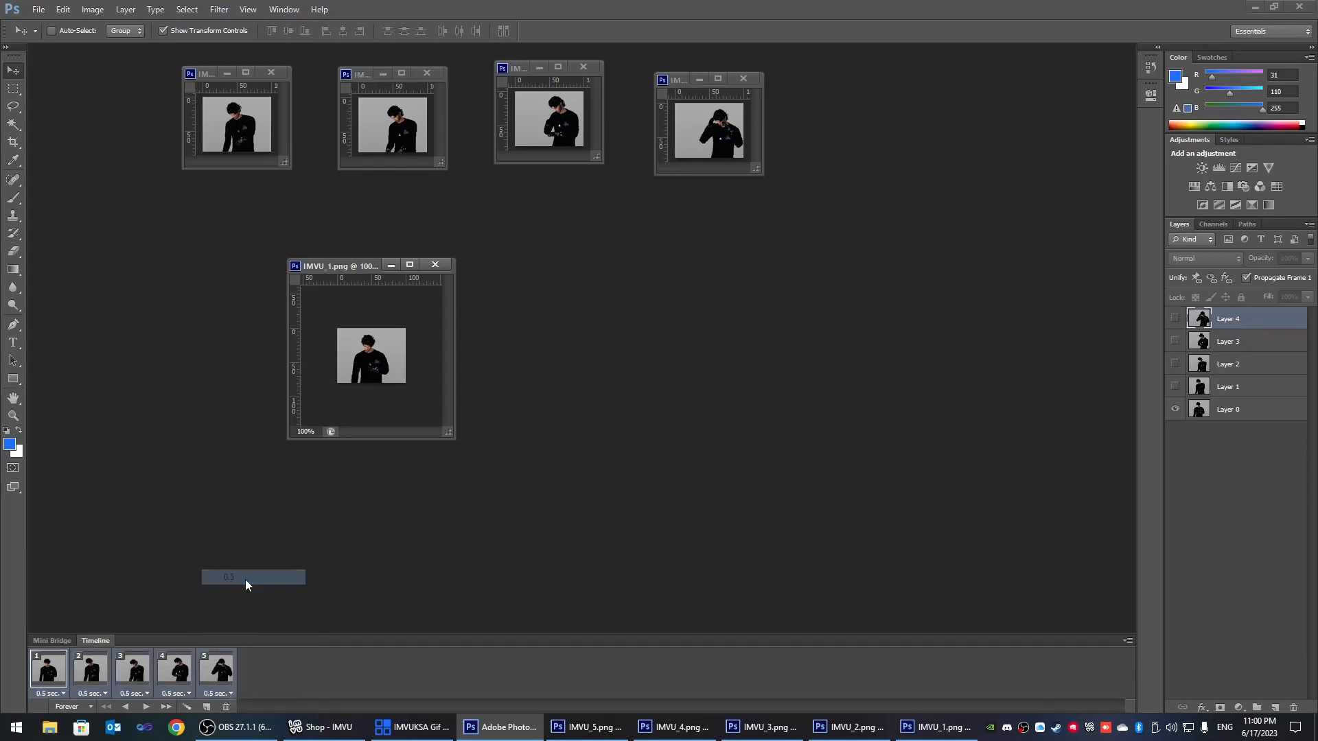
pyautogui.click(148, 704)
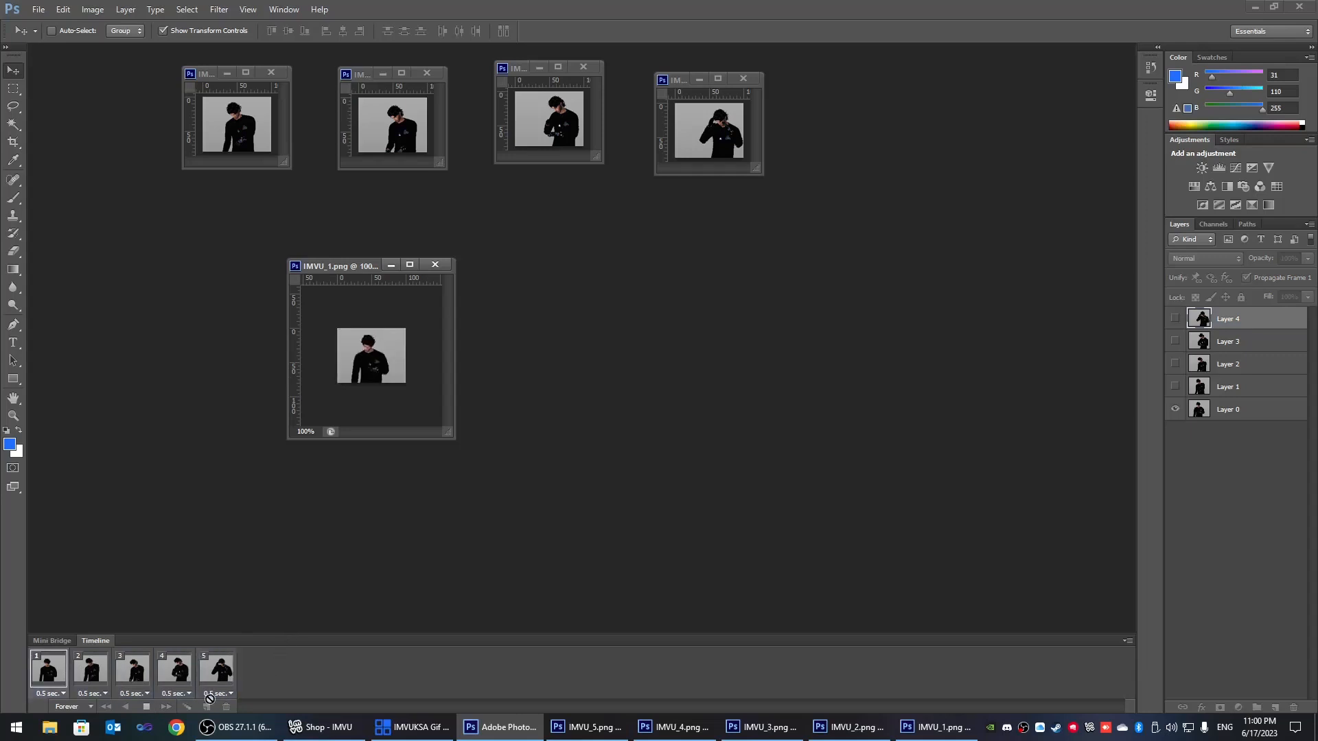
pyautogui.click(146, 706)
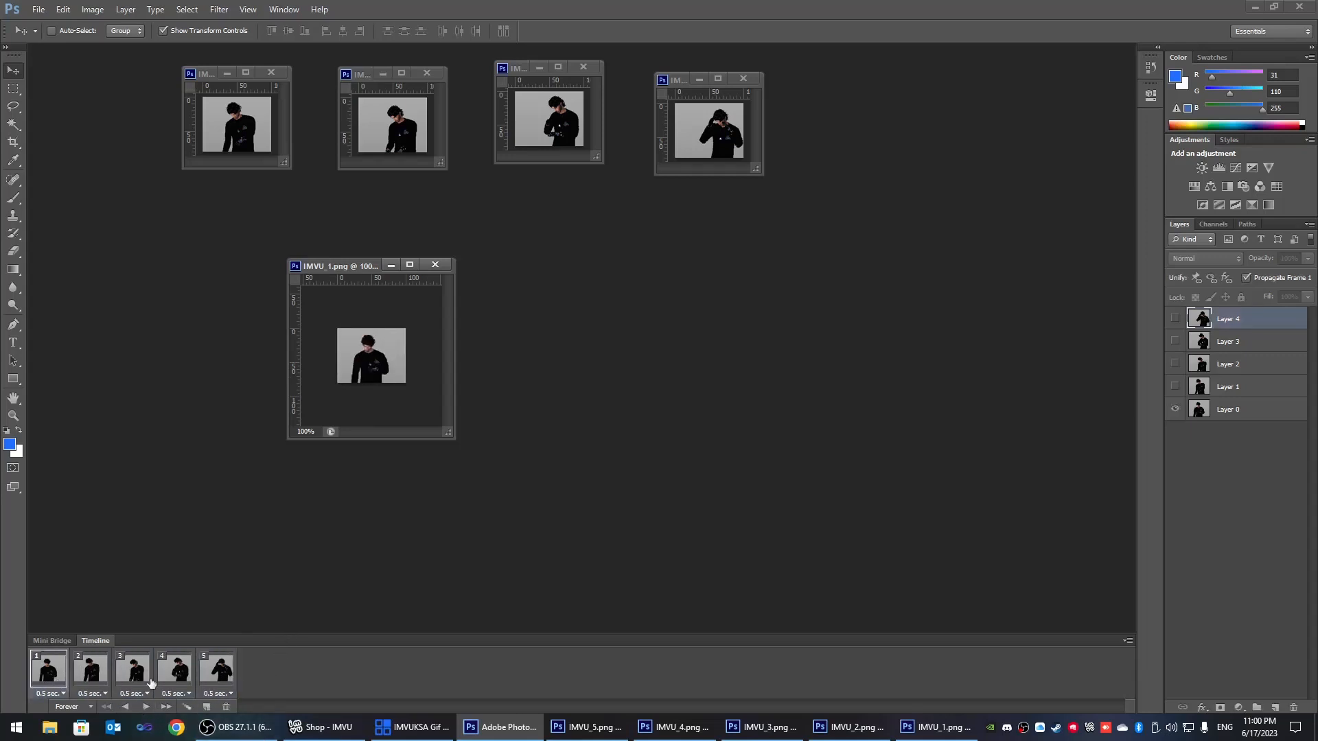
# - Set the delay of all five frames to 0.2 seconds and preview the faster animation
pyautogui.click(233, 692)
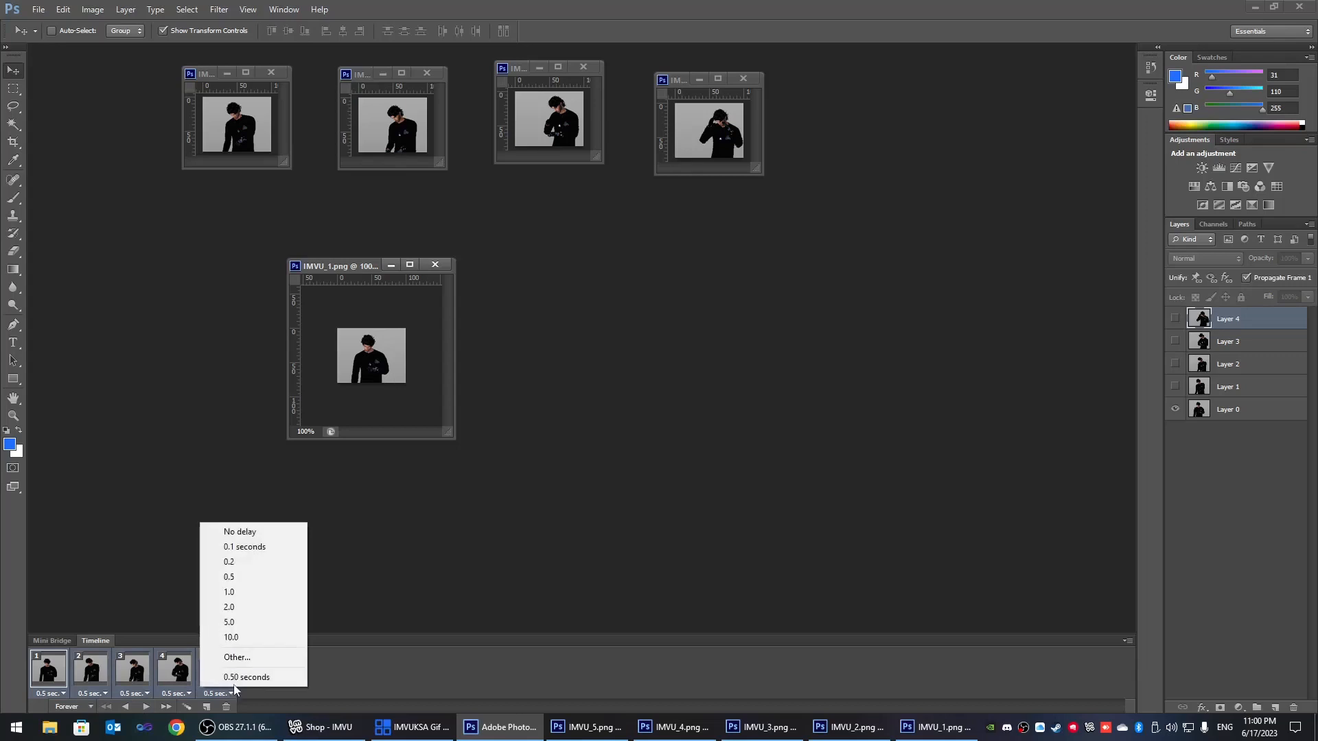
pyautogui.click(241, 561)
pyautogui.click(146, 706)
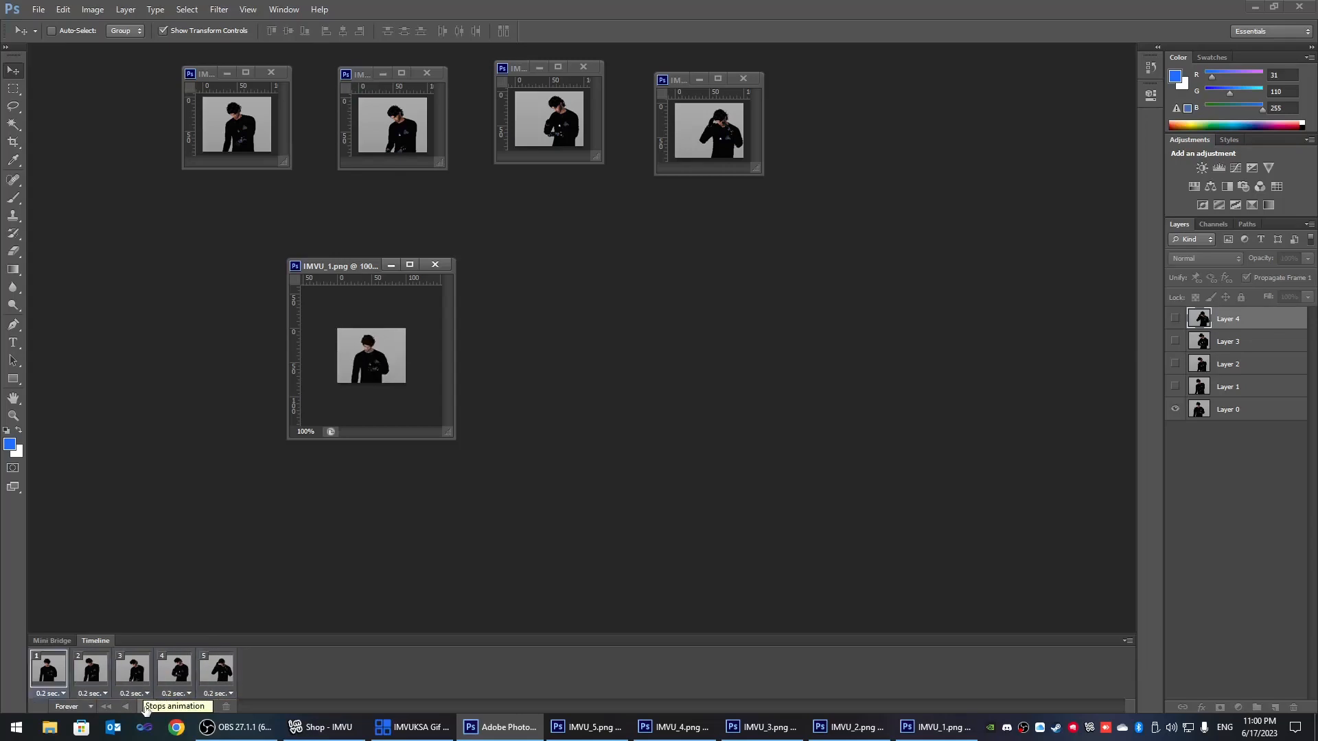
pyautogui.click(146, 706)
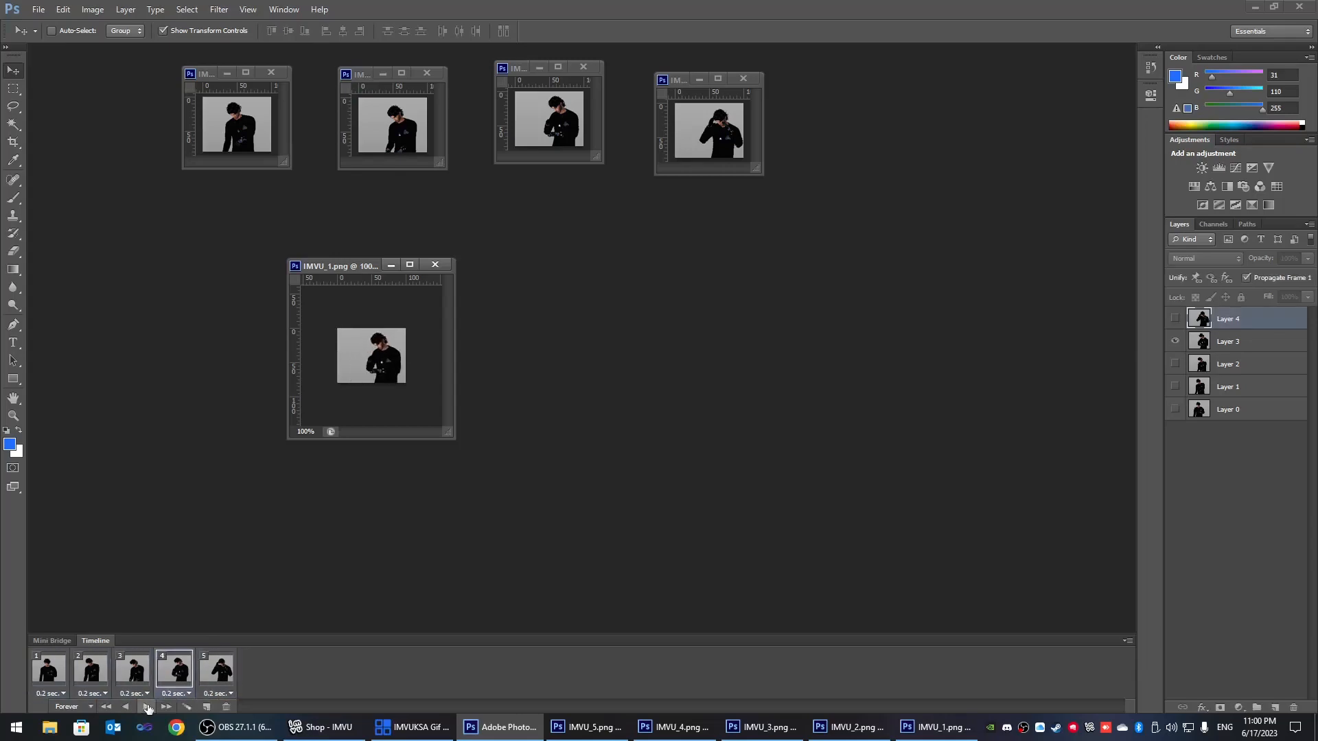
# - Open the animation in Save for Web and choose the GIF 128 Dithered preset
pyautogui.click(38, 10)
pyautogui.click(76, 205)
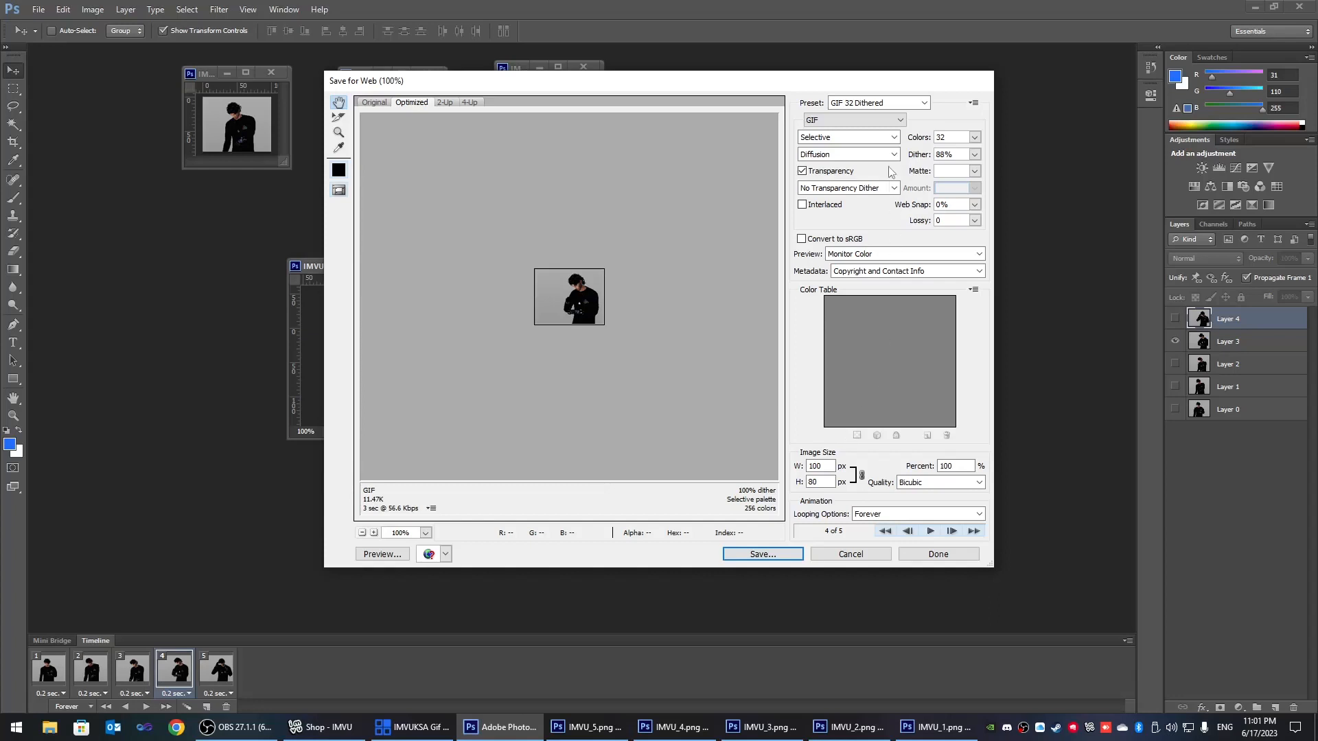
pyautogui.click(886, 103)
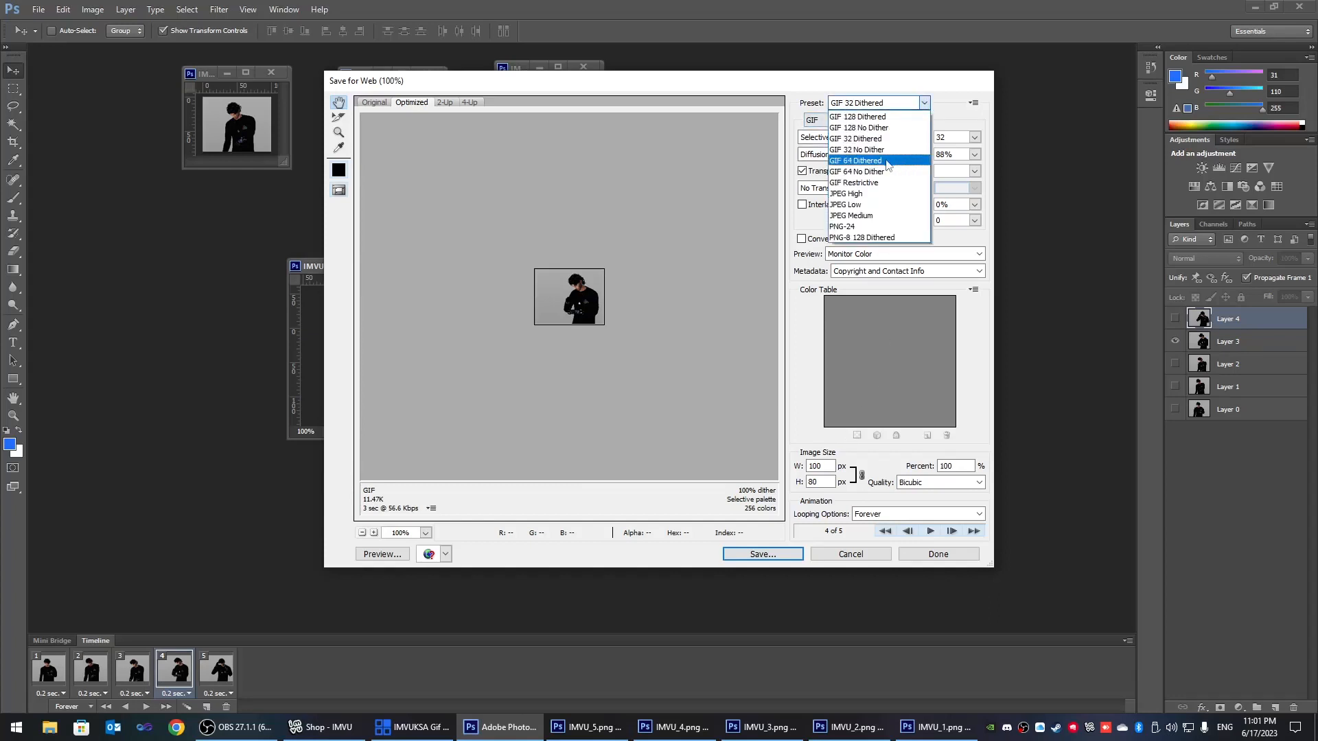
pyautogui.click(873, 128)
pyautogui.click(924, 103)
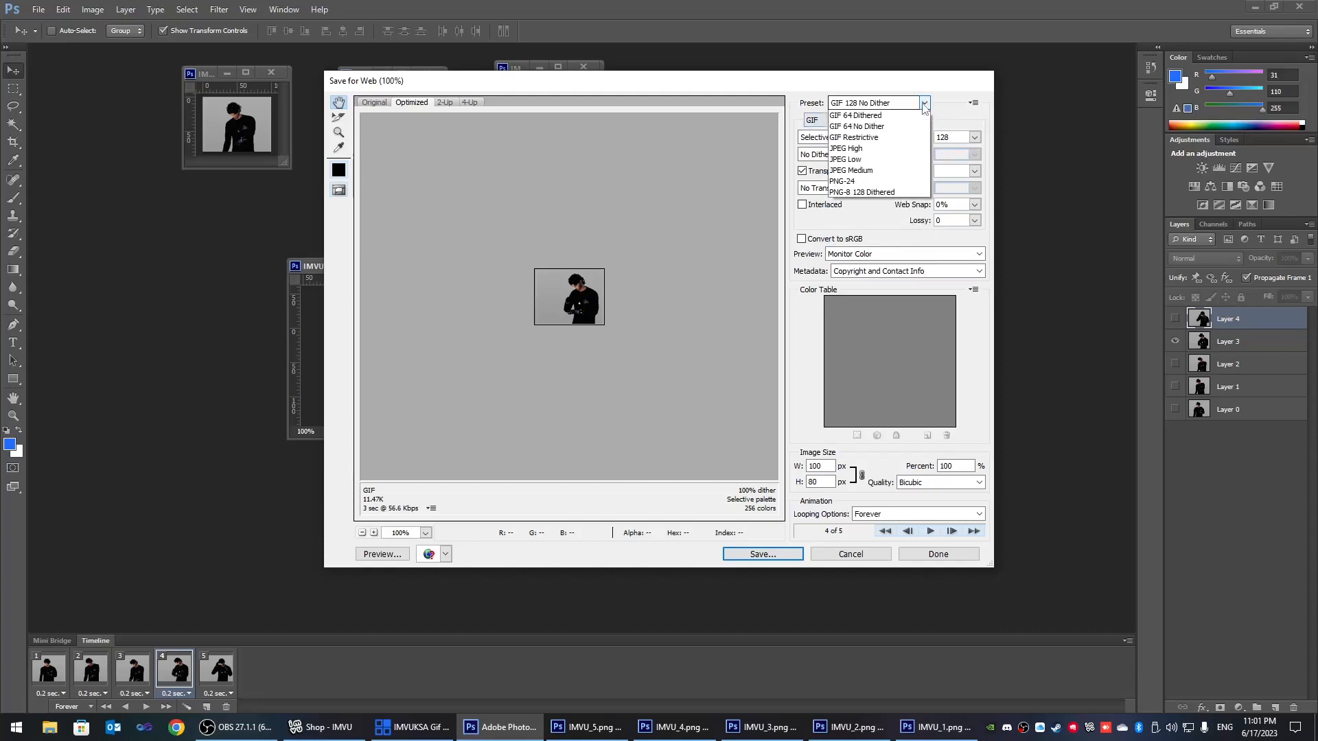
pyautogui.click(906, 120)
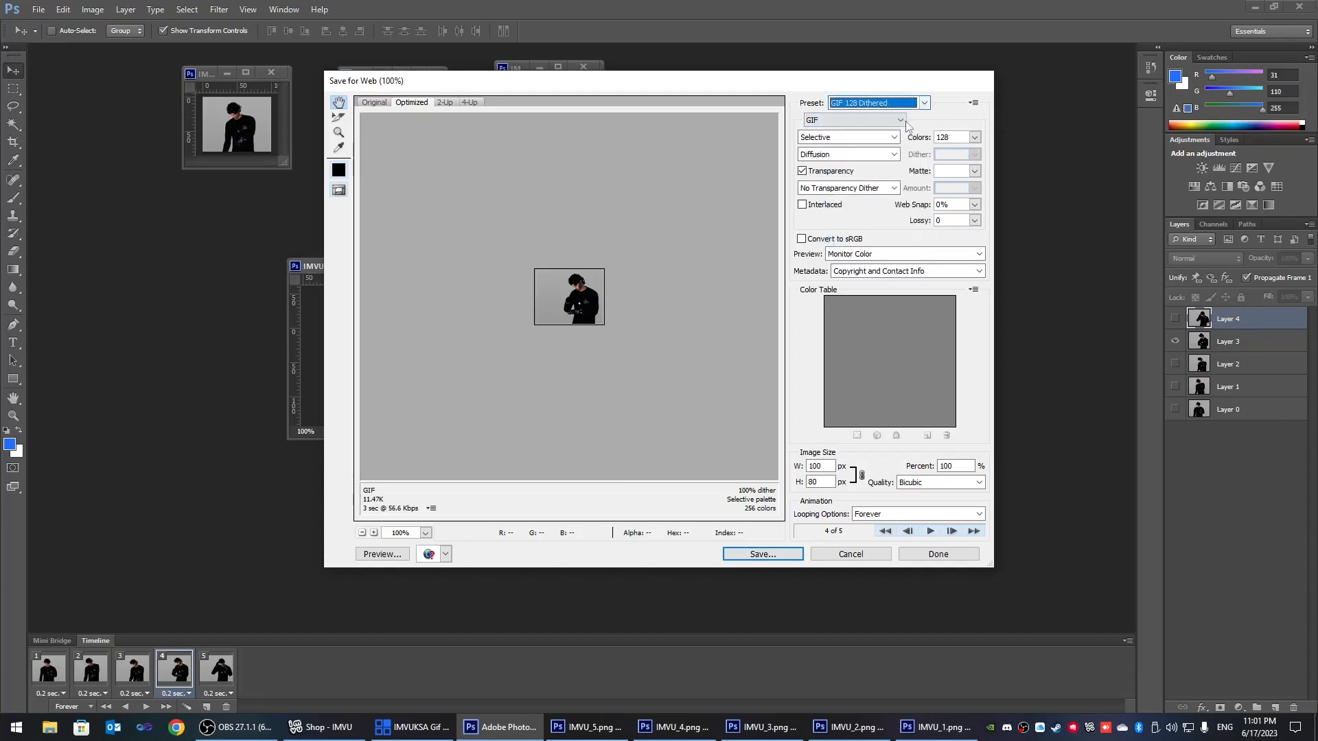
# - Save the optimized animation to the desktop as IMVU_Photoshop.gif
pyautogui.click(761, 554)
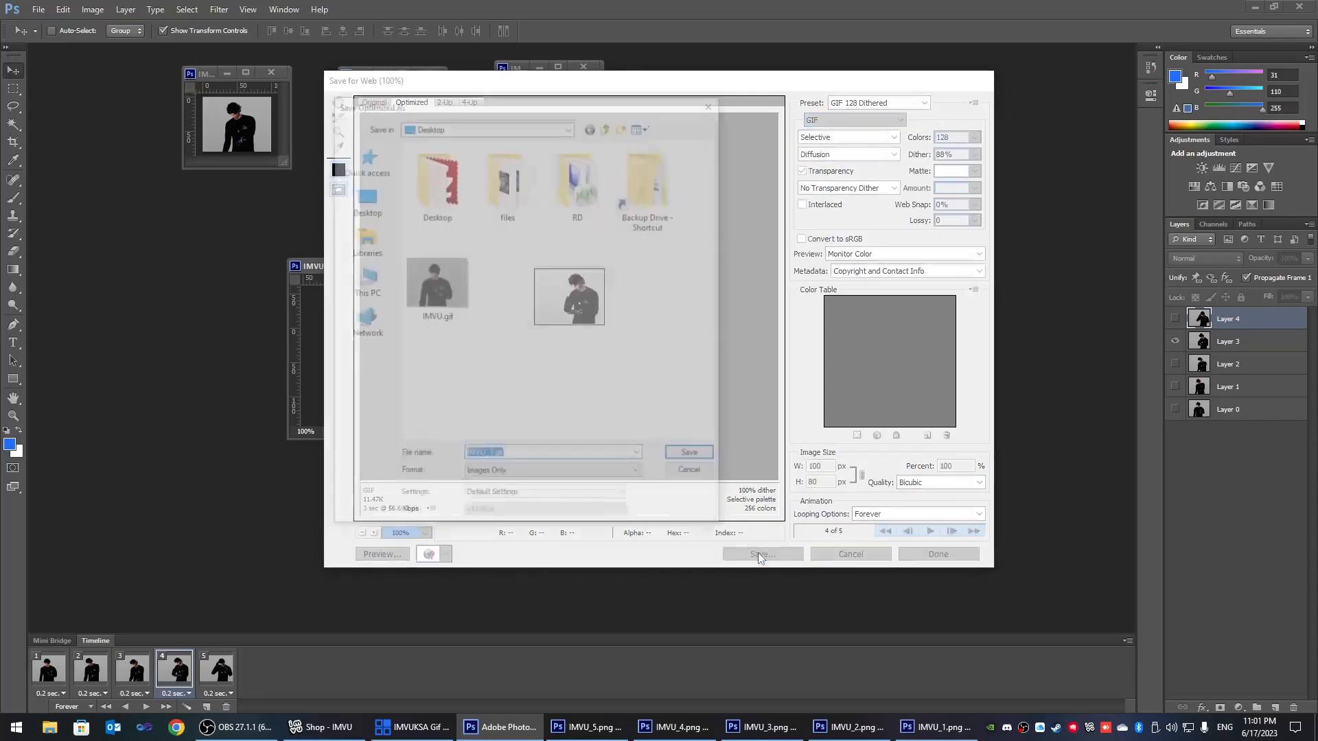
pyautogui.click(376, 207)
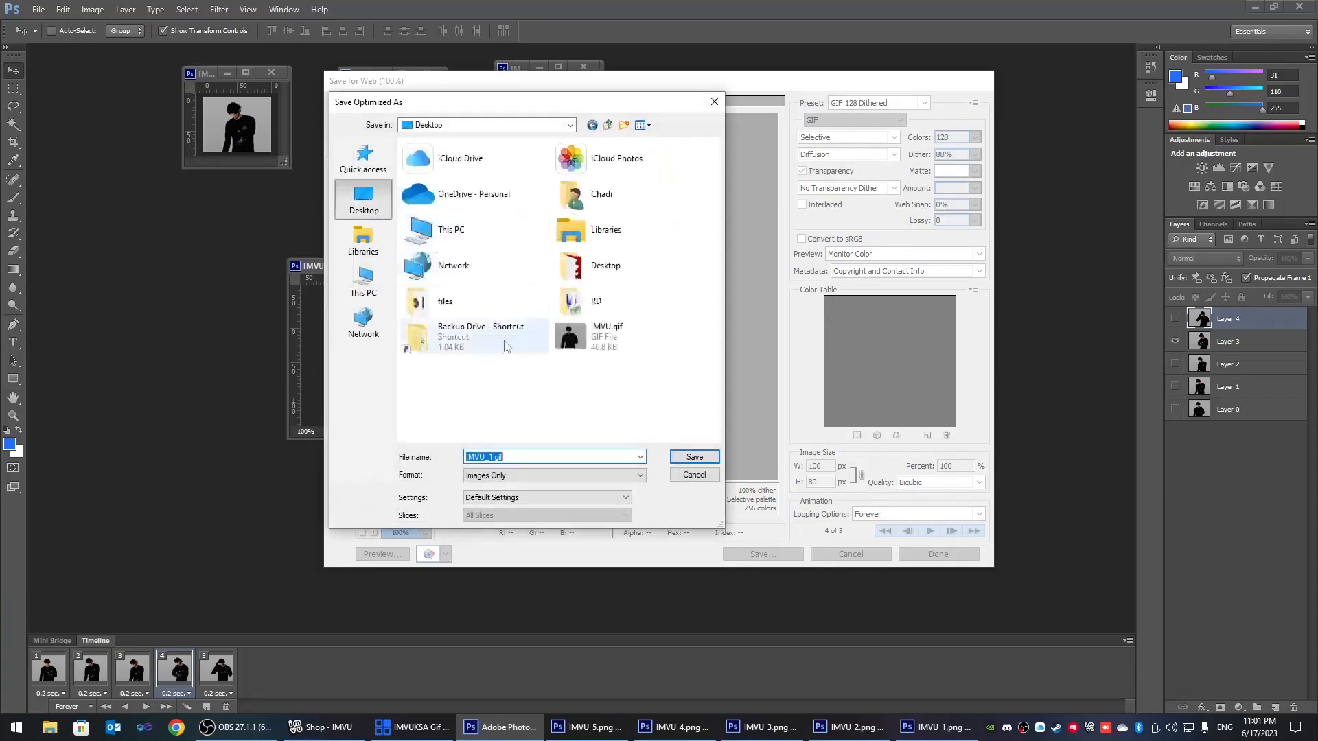
pyautogui.click(493, 458)
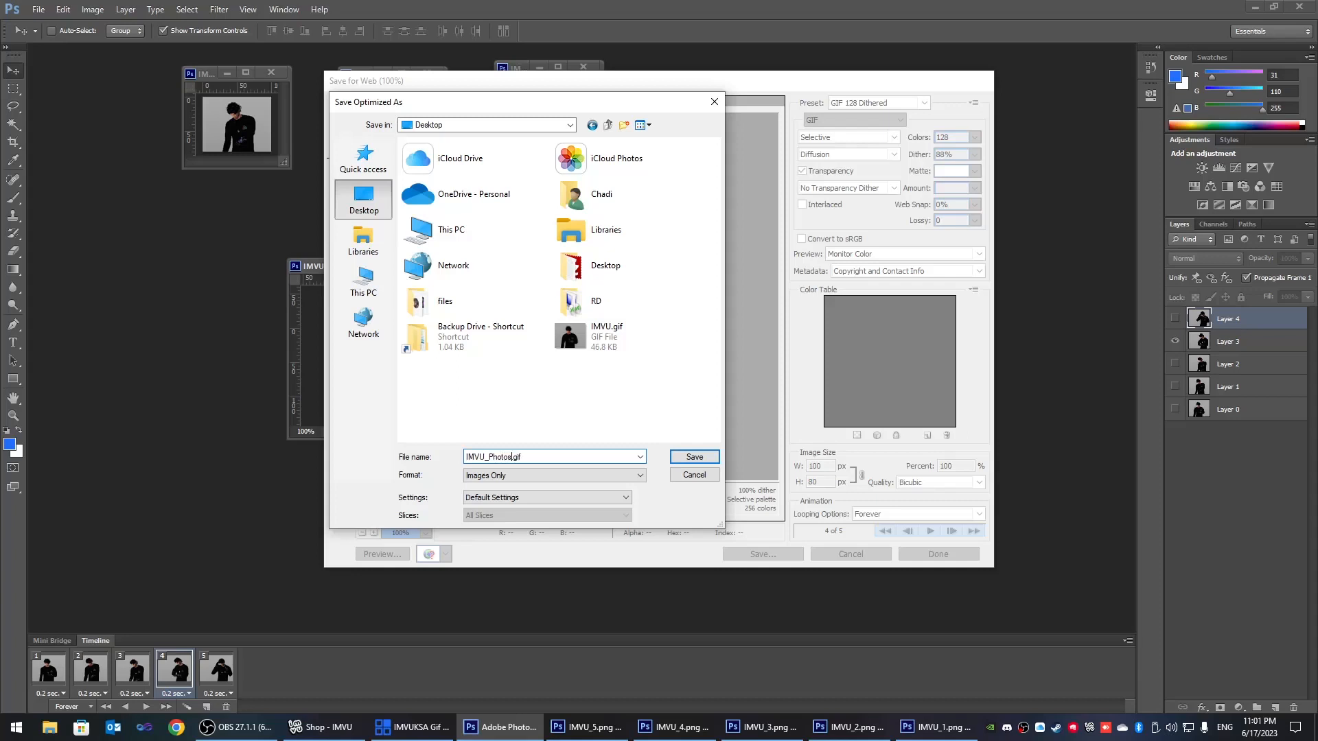
pyautogui.click(695, 456)
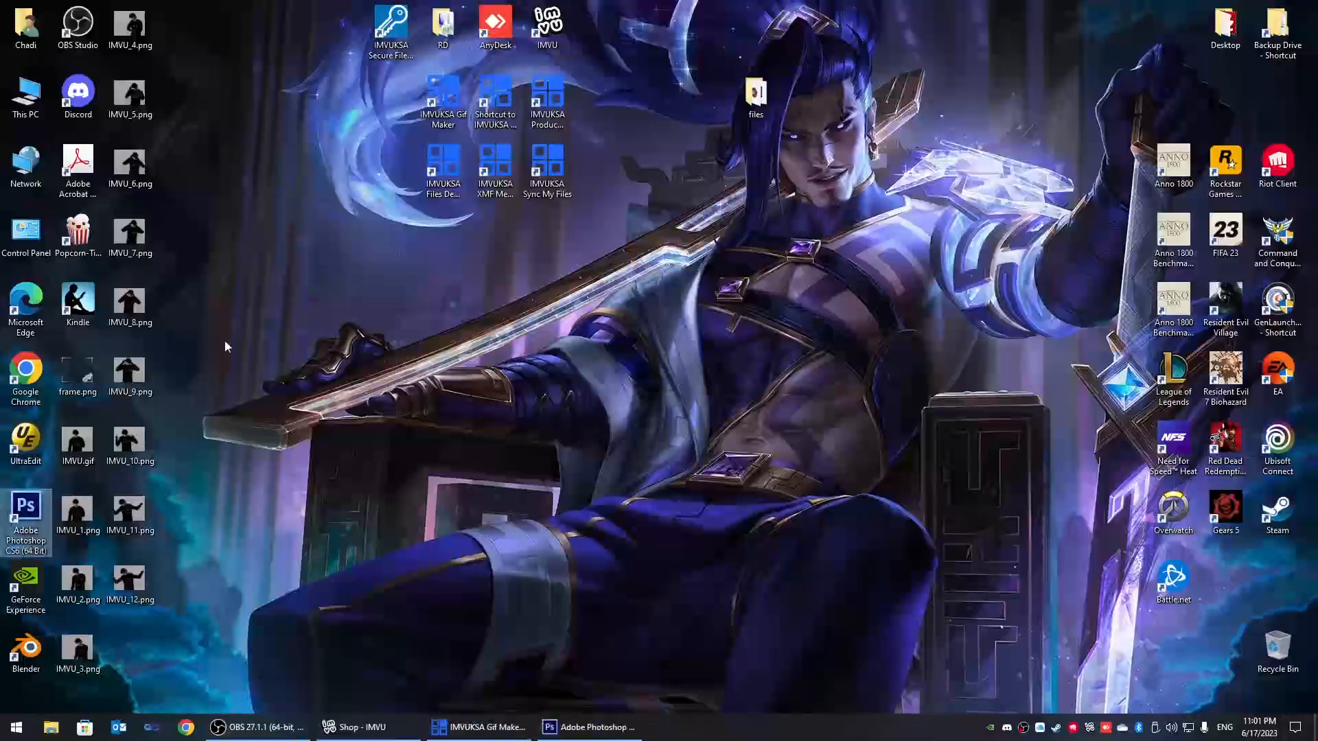
# - Move IMVU_Photoshop.gif to an open area of the desktop, view its animation in Photos, and close the viewer
pyautogui.moveTo(137, 648); pyautogui.dragTo(502, 371)
pyautogui.doubleClick(497, 372)
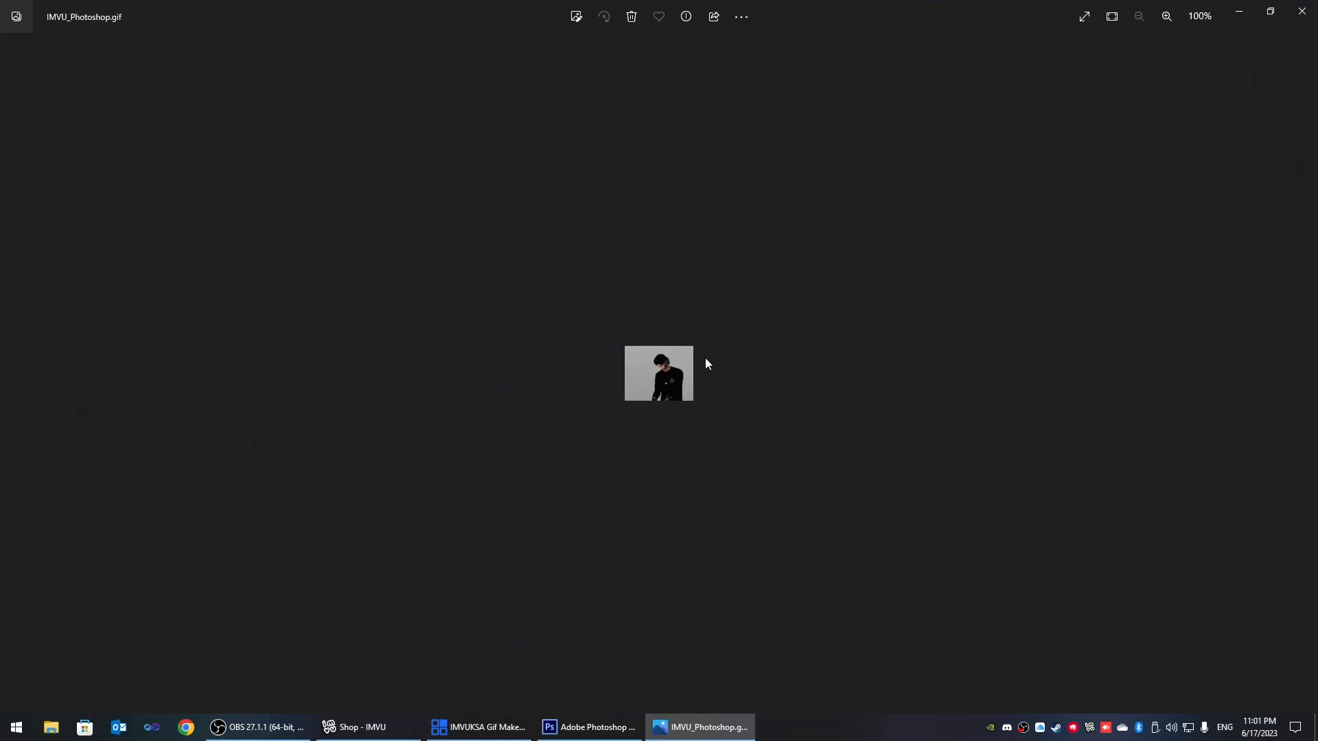
pyautogui.click(1302, 11)
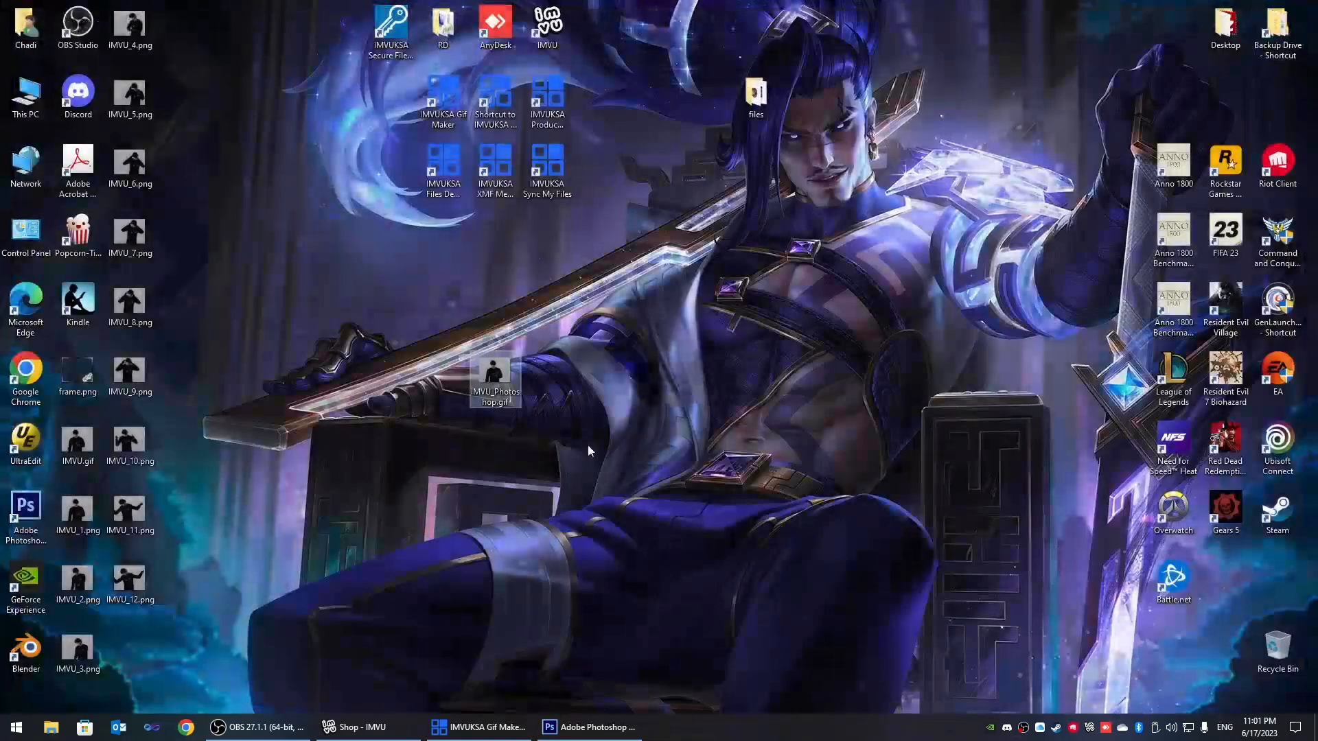
# - Switch to IMVUKSA Gif Maker, move IMVU.gif beside IMVU_Photoshop.gif, then clear the frame selection and check only frames 1, 2 and 3
pyautogui.click(478, 727)
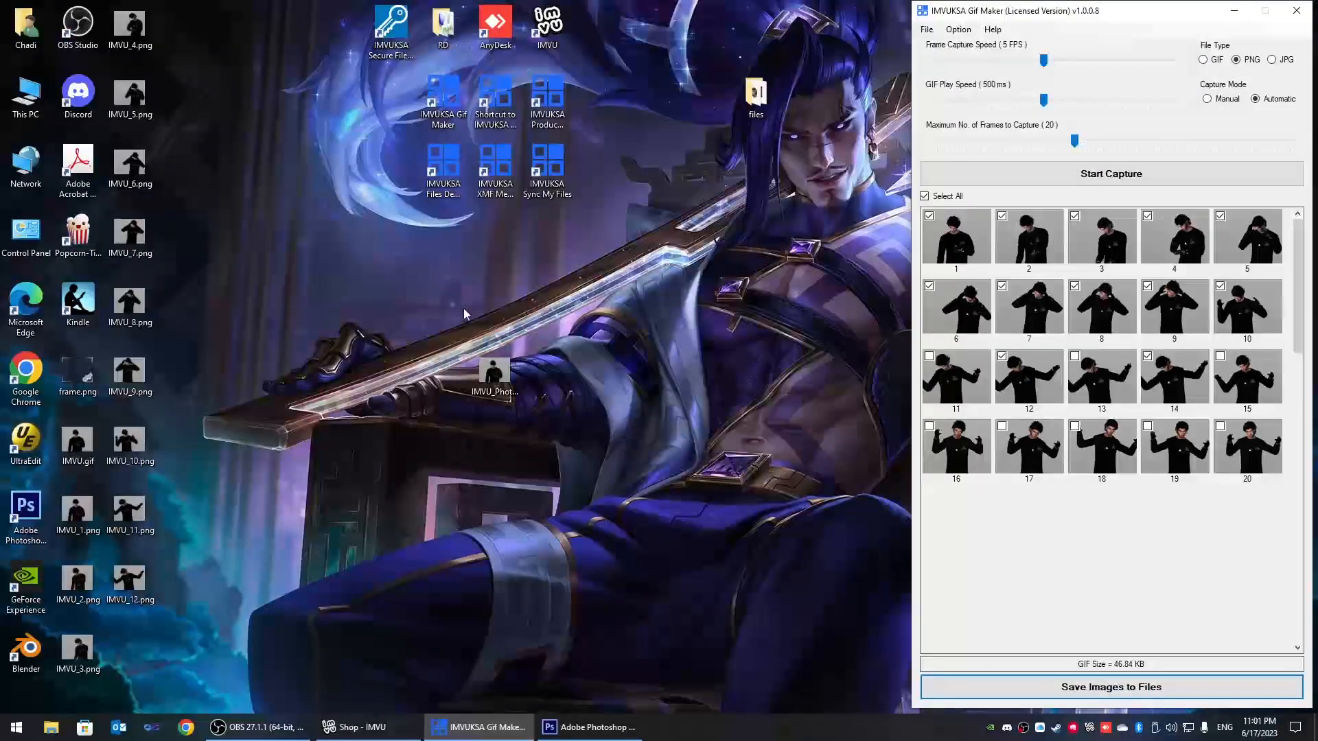
pyautogui.moveTo(77, 445); pyautogui.dragTo(439, 383)
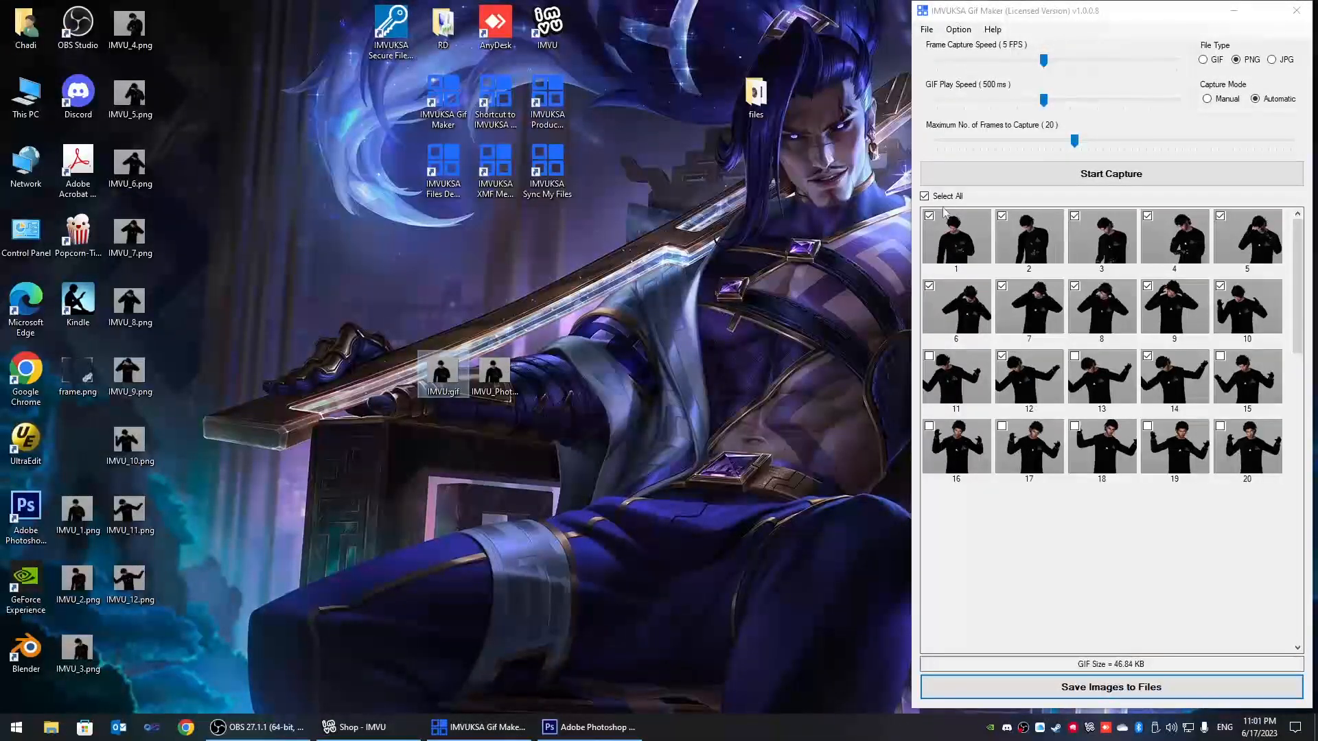
pyautogui.click(924, 196)
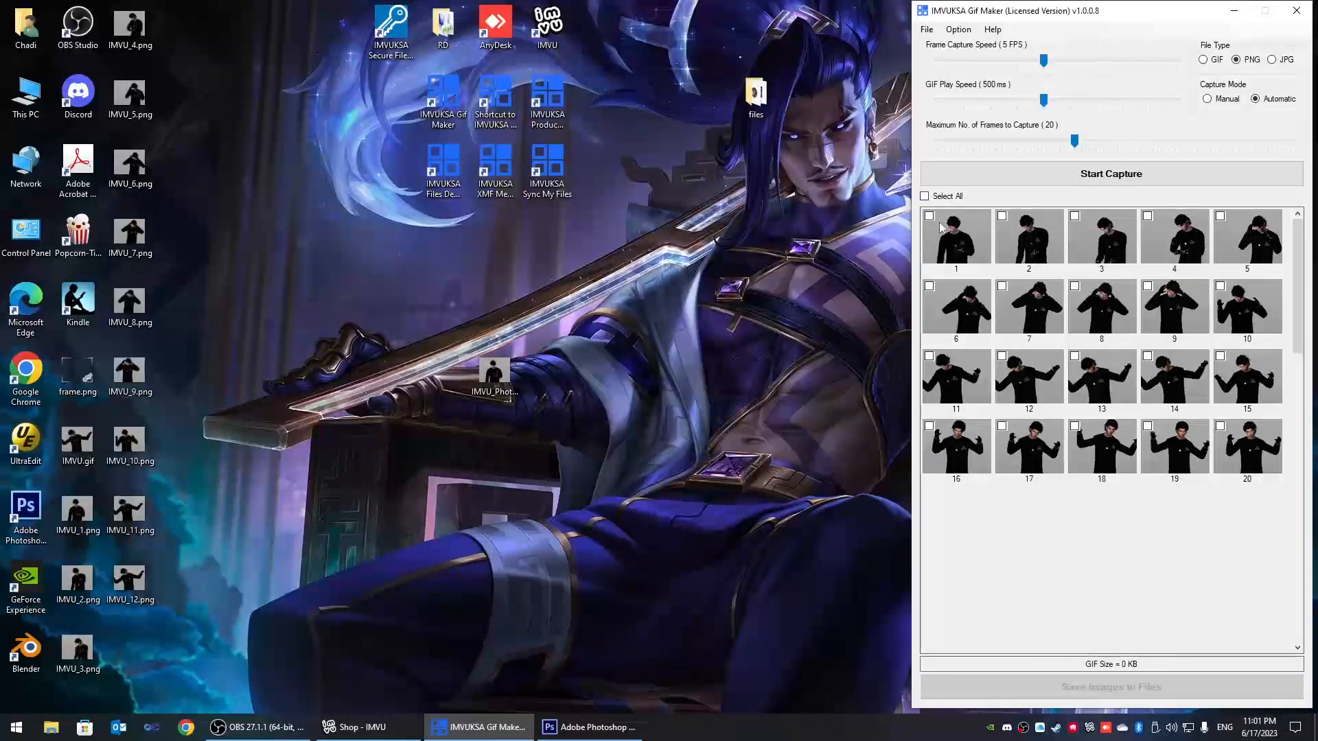
pyautogui.click(1001, 216)
pyautogui.click(929, 216)
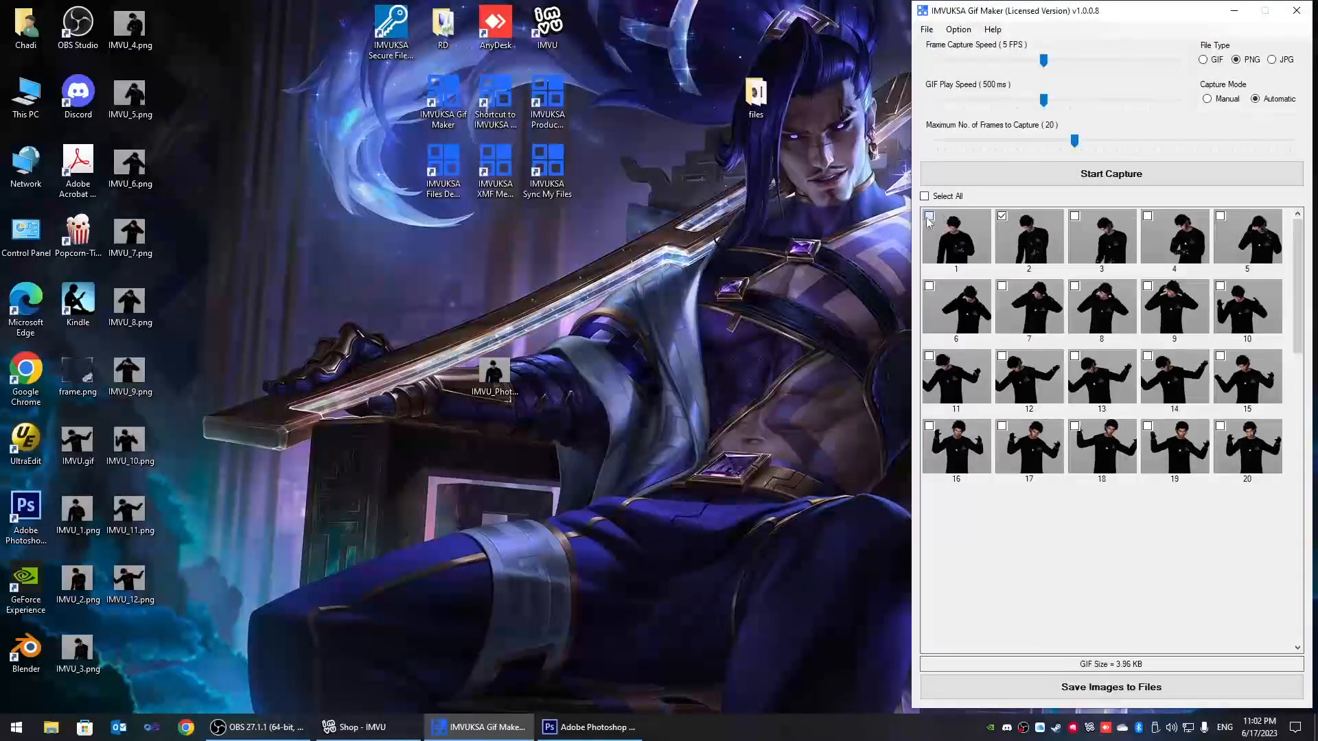
pyautogui.click(1074, 216)
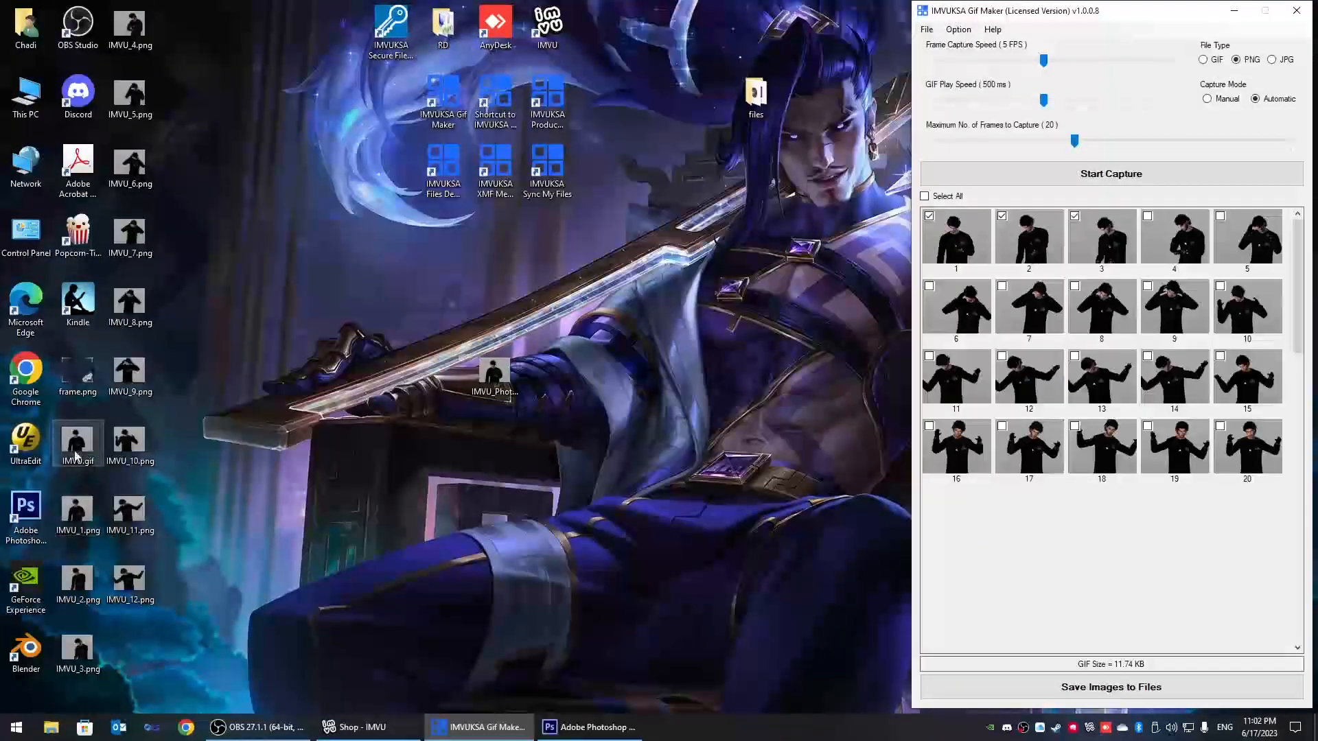
# - Move the regenerated IMVU.gif to an open area of the desktop and open its file properties to check the size
pyautogui.moveTo(77, 442); pyautogui.dragTo(703, 385)
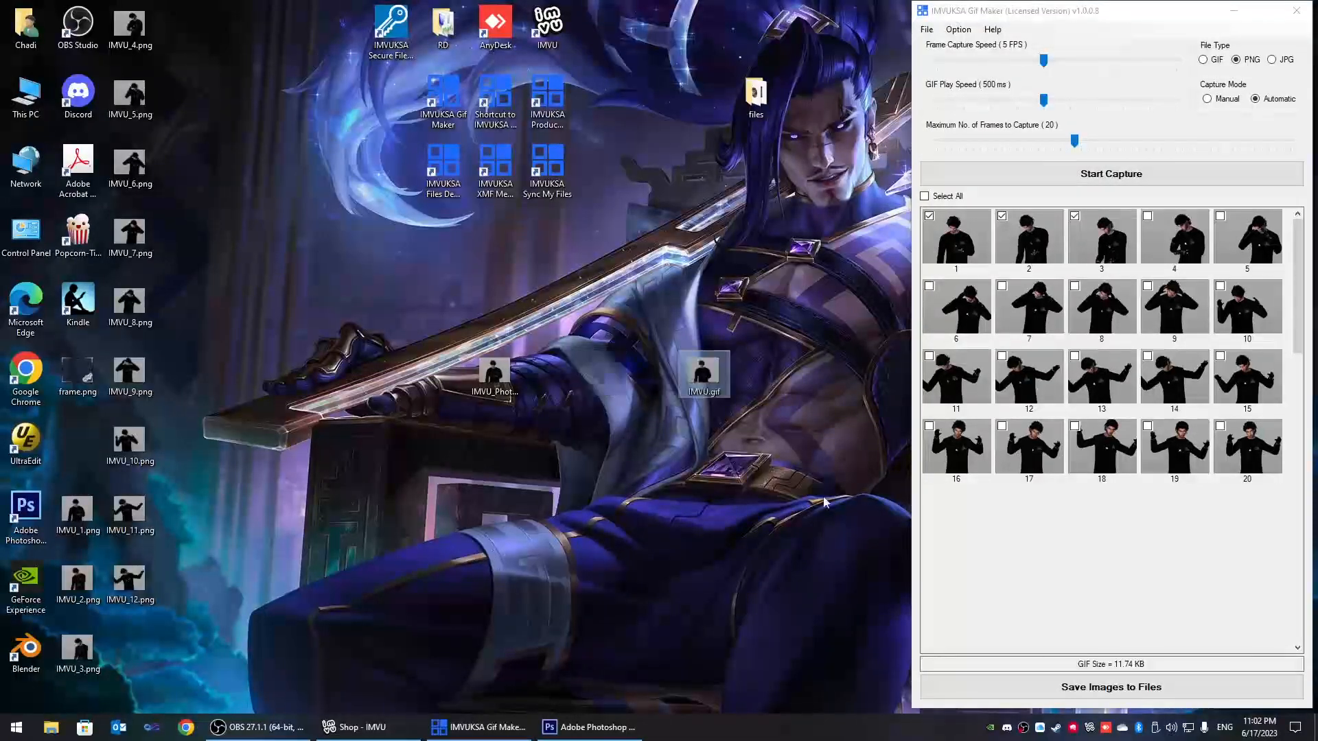
pyautogui.rightClick(703, 376)
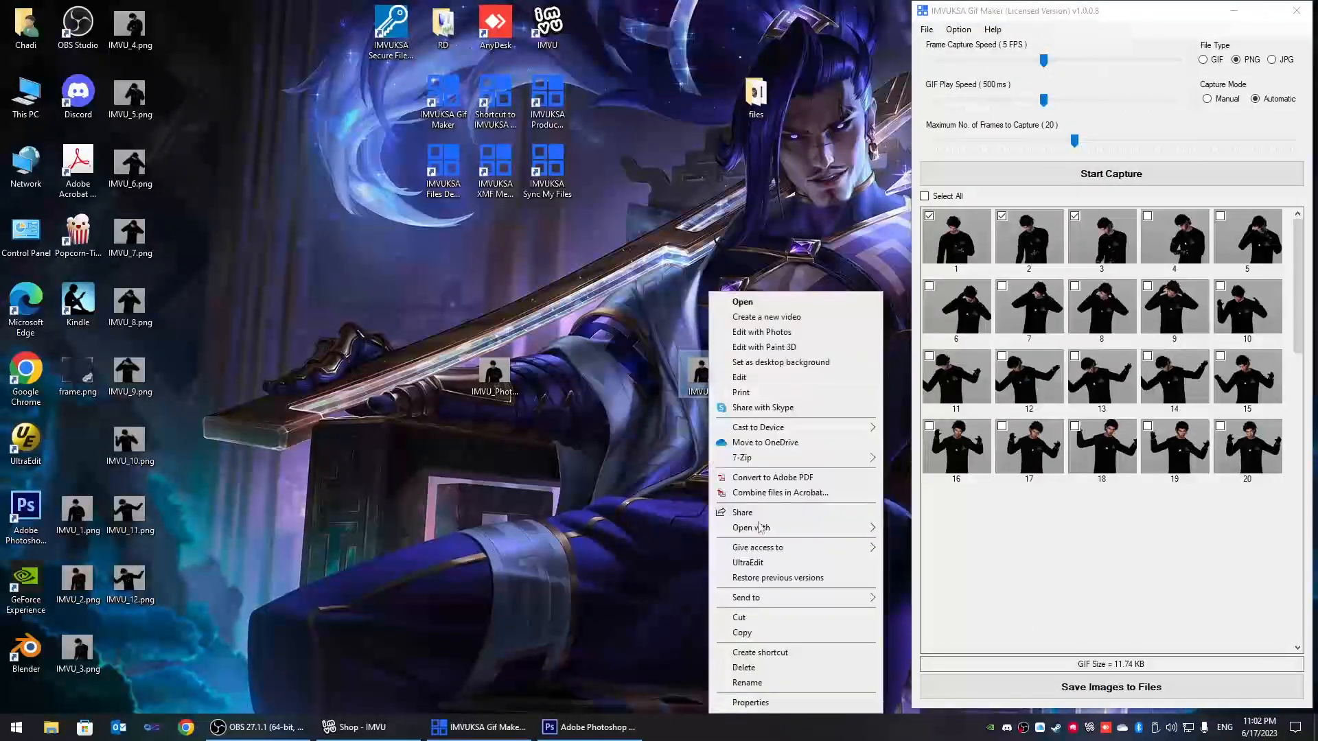
pyautogui.click(755, 702)
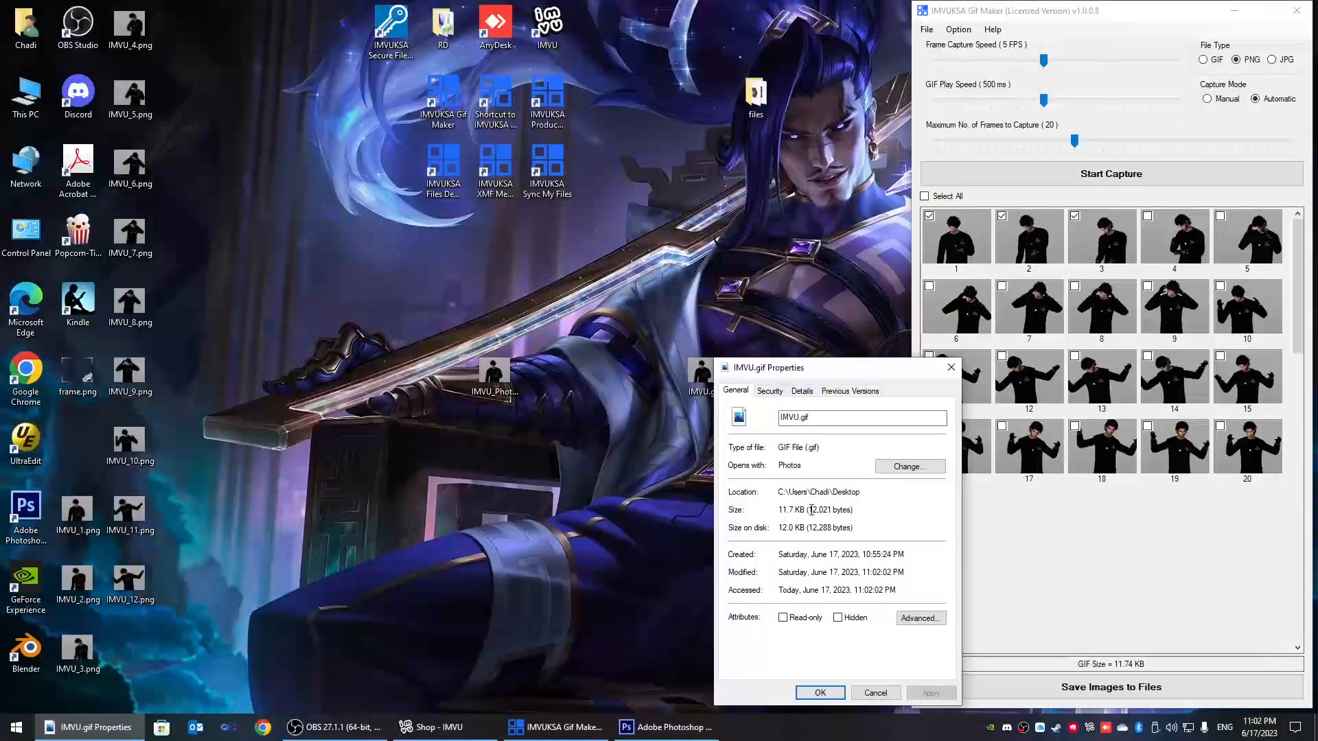
# - Close the file properties, view the IMVU.gif animation in Photos, and close the viewer
pyautogui.click(858, 694)
pyautogui.doubleClick(701, 374)
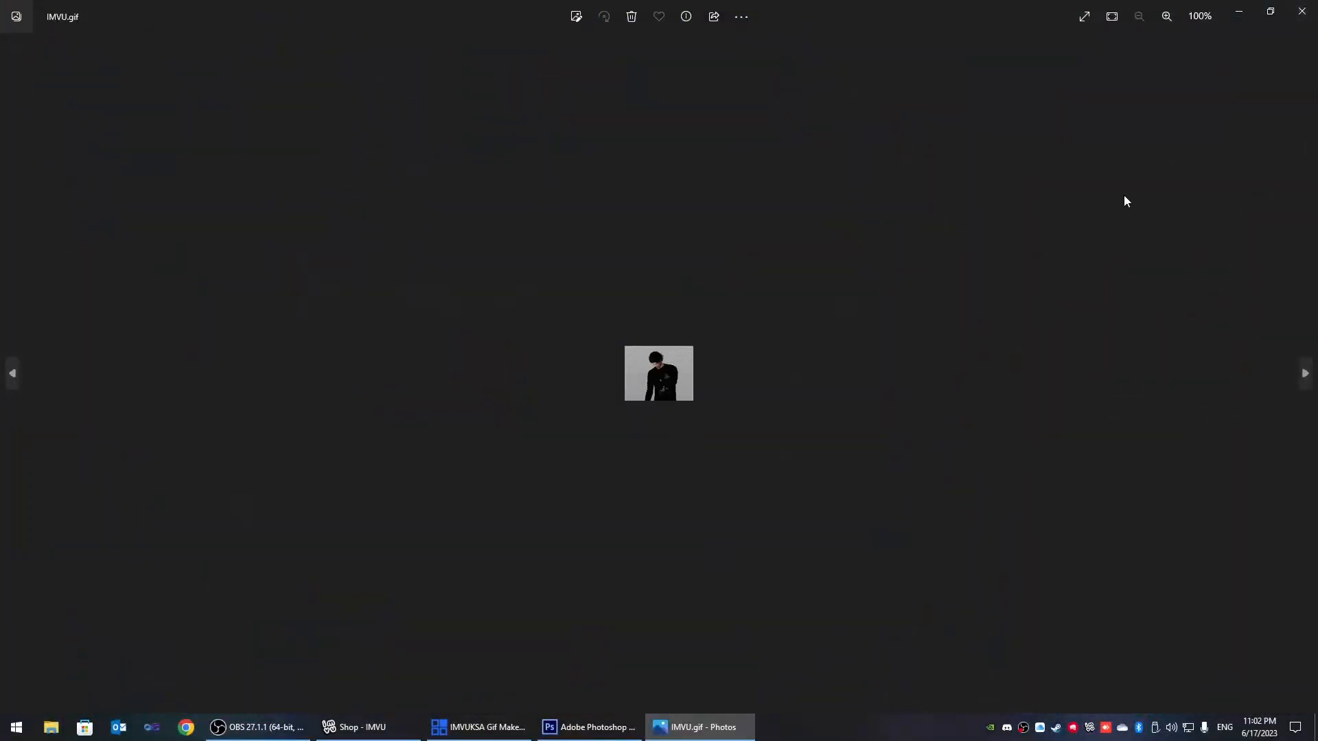
pyautogui.click(1301, 11)
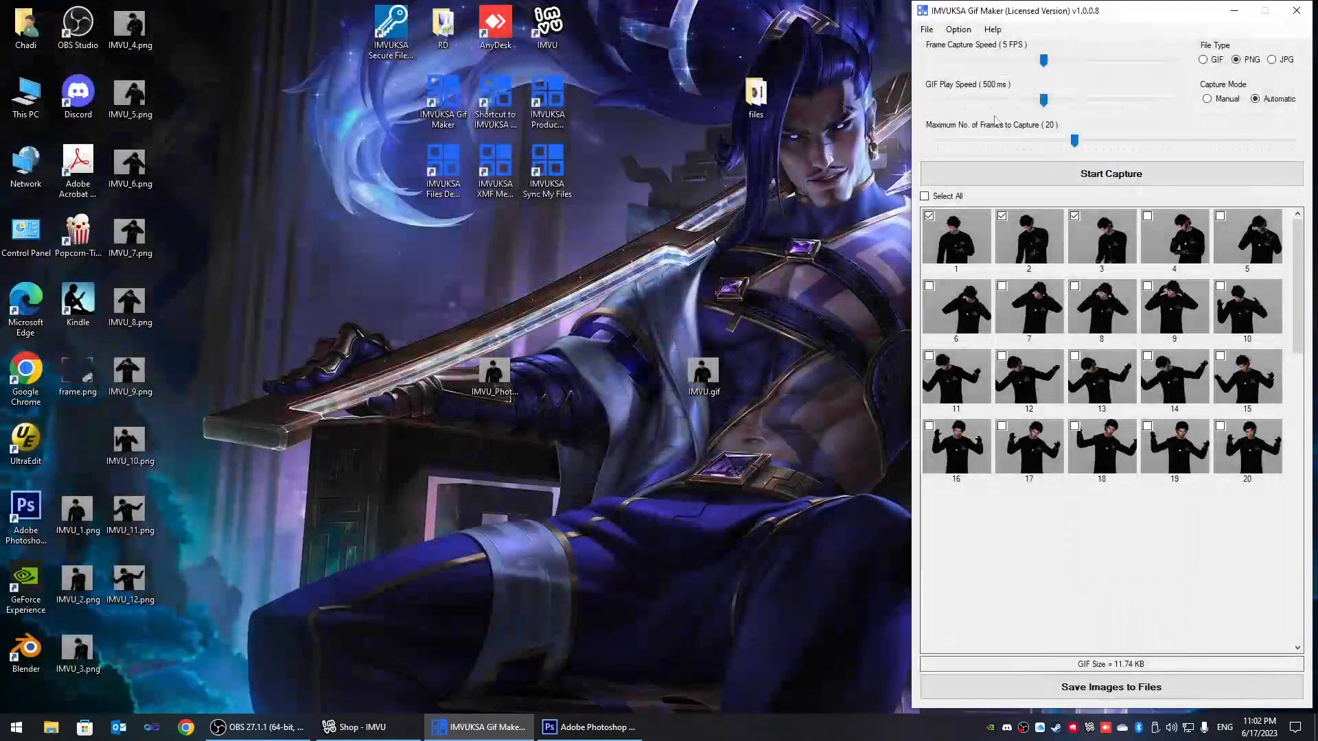
# - Set the GIF play speed to 100 ms with frame 4 also checked, and preview the regenerated IMVU.gif in Photos
pyautogui.moveTo(1044, 102); pyautogui.dragTo(949, 113)
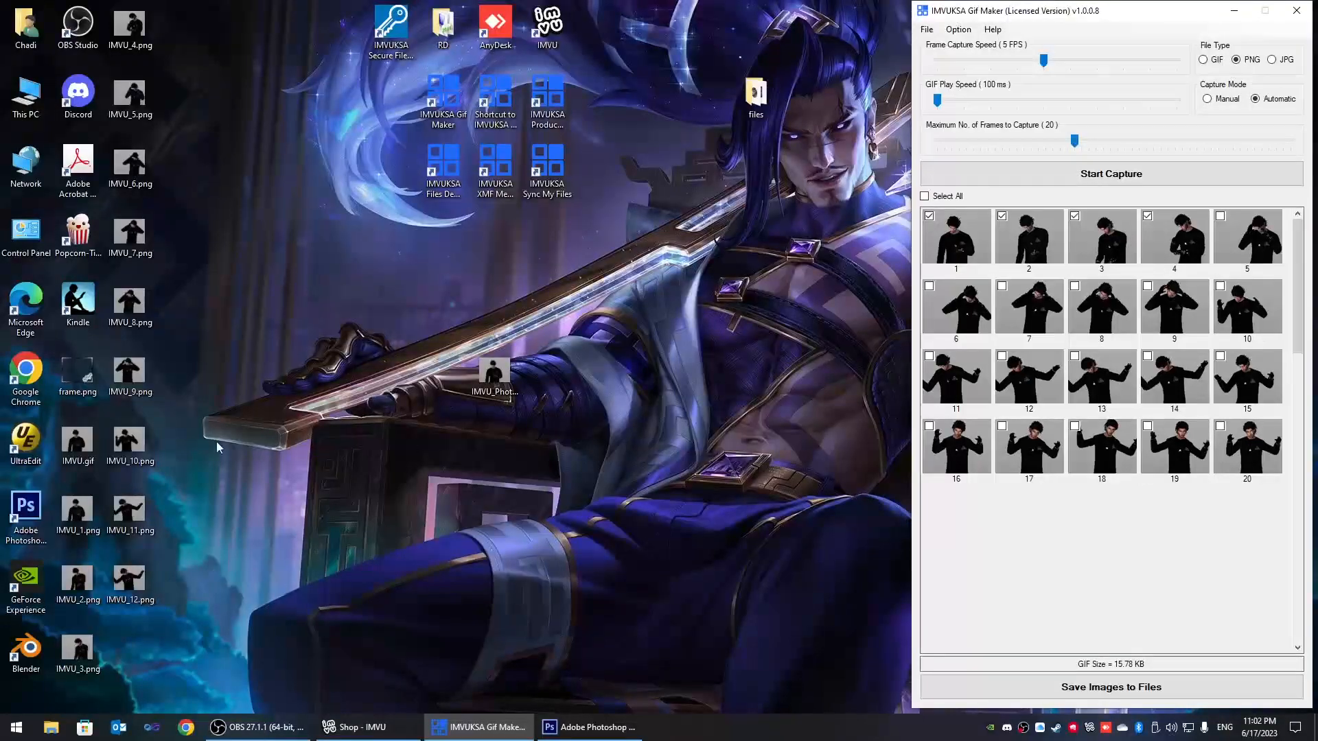
pyautogui.moveTo(78, 442); pyautogui.dragTo(567, 393)
pyautogui.moveTo(670, 364); pyautogui.dragTo(651, 374)
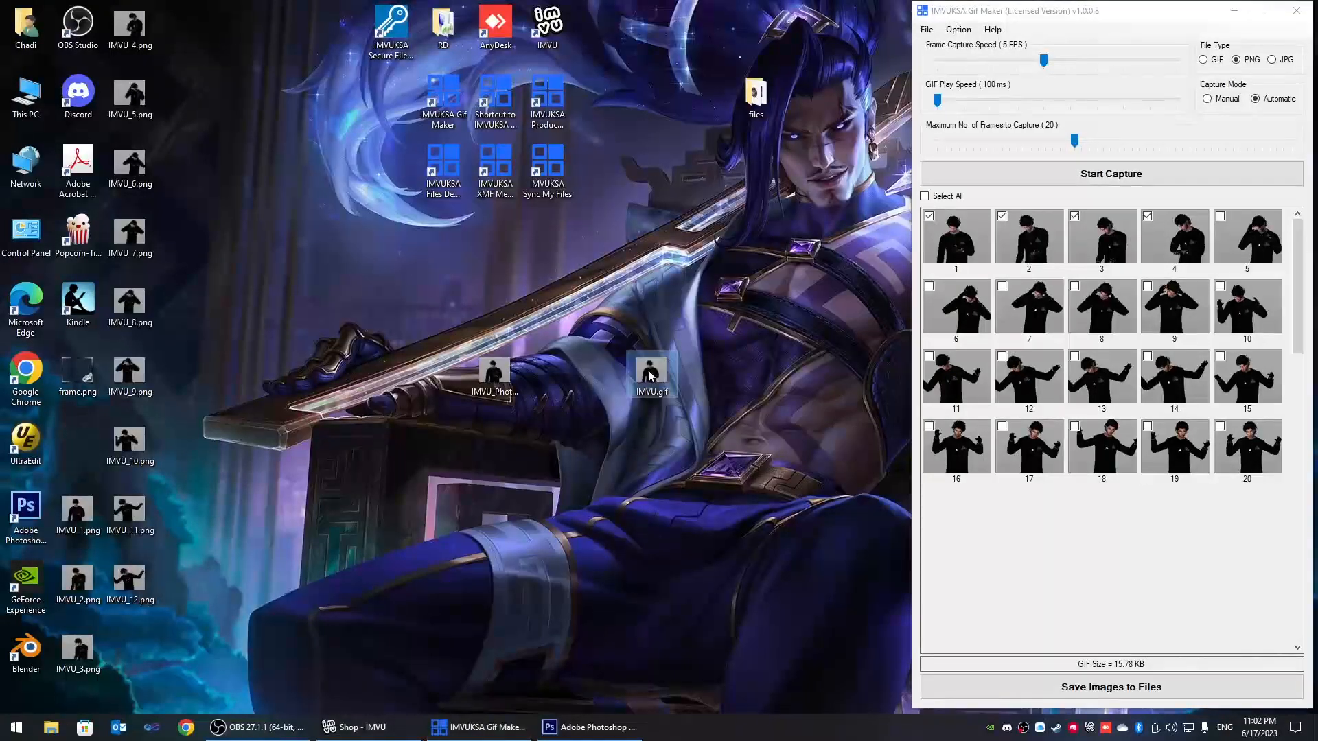
pyautogui.doubleClick(649, 374)
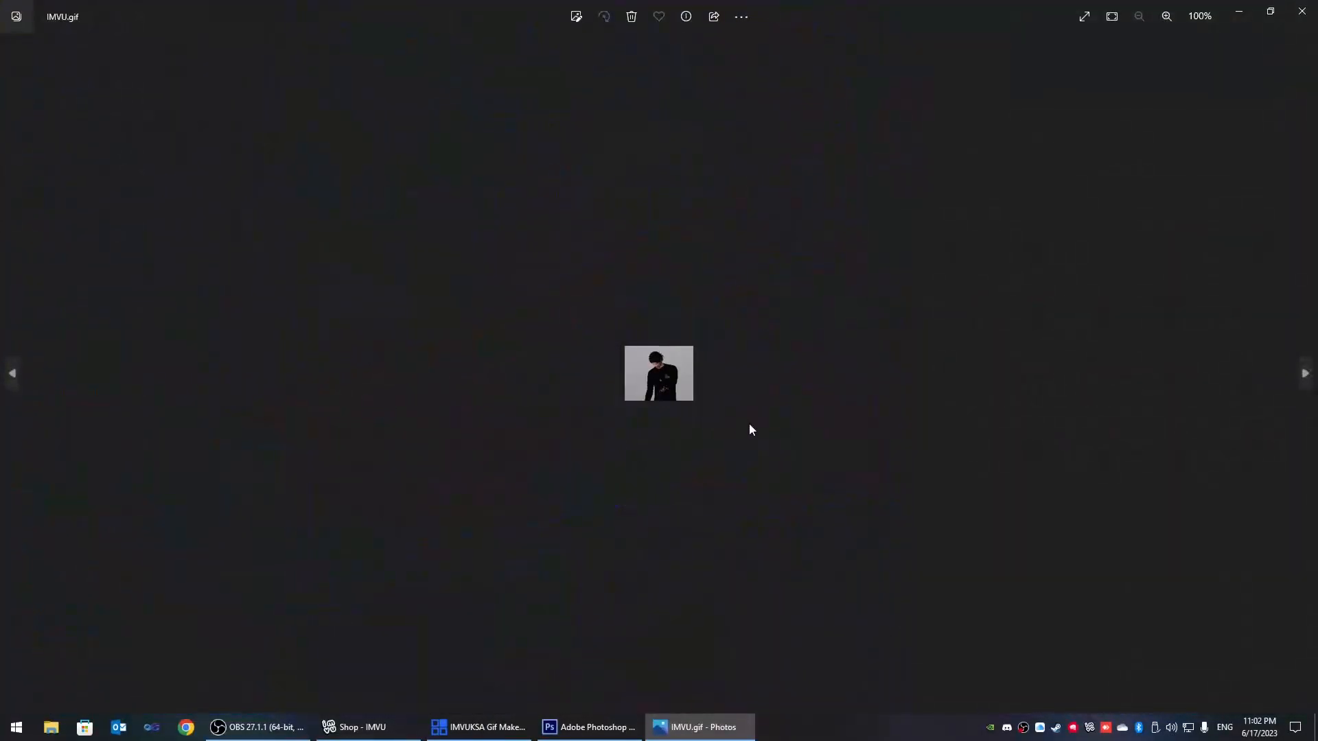
pyautogui.click(1305, 15)
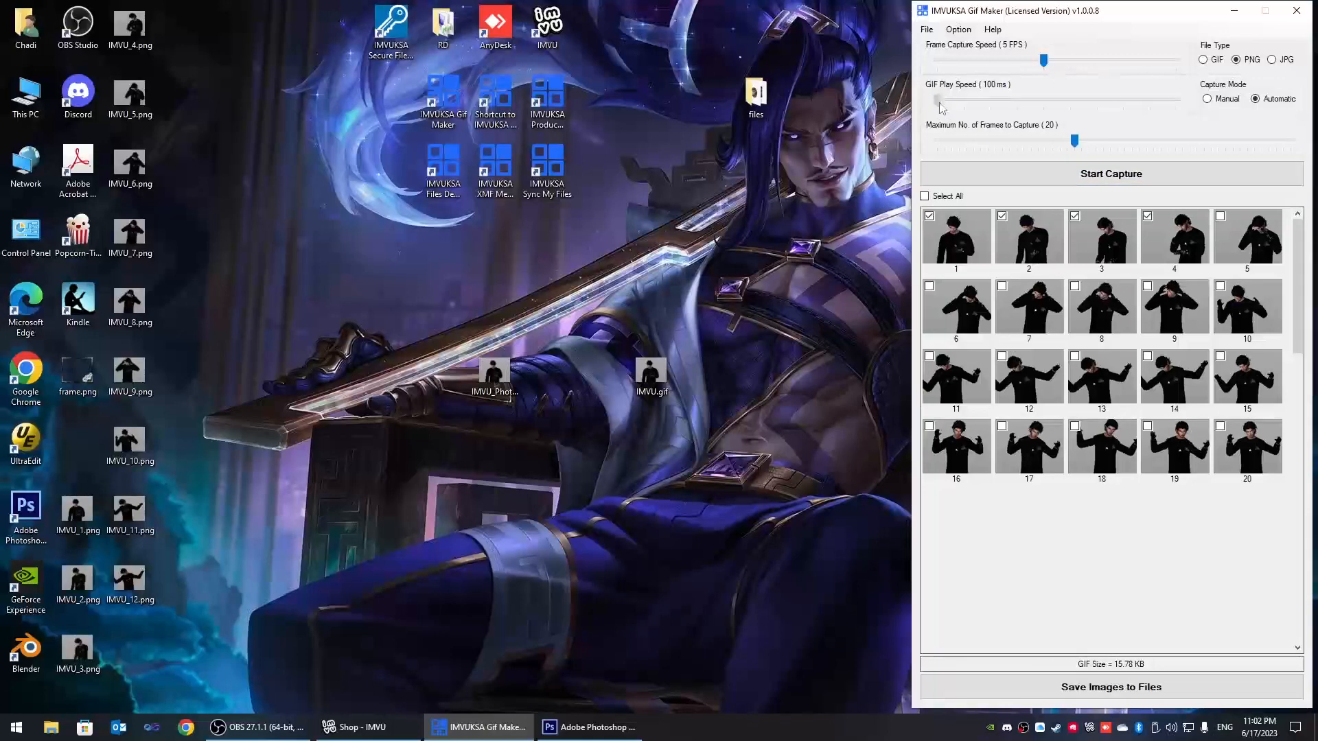
# - Set the GIF play speed to 500 ms and choose frame.png from the desktop as the watermark in the options
pyautogui.moveTo(942, 108); pyautogui.dragTo(1045, 103)
pyautogui.click(959, 30)
pyautogui.click(301, 140)
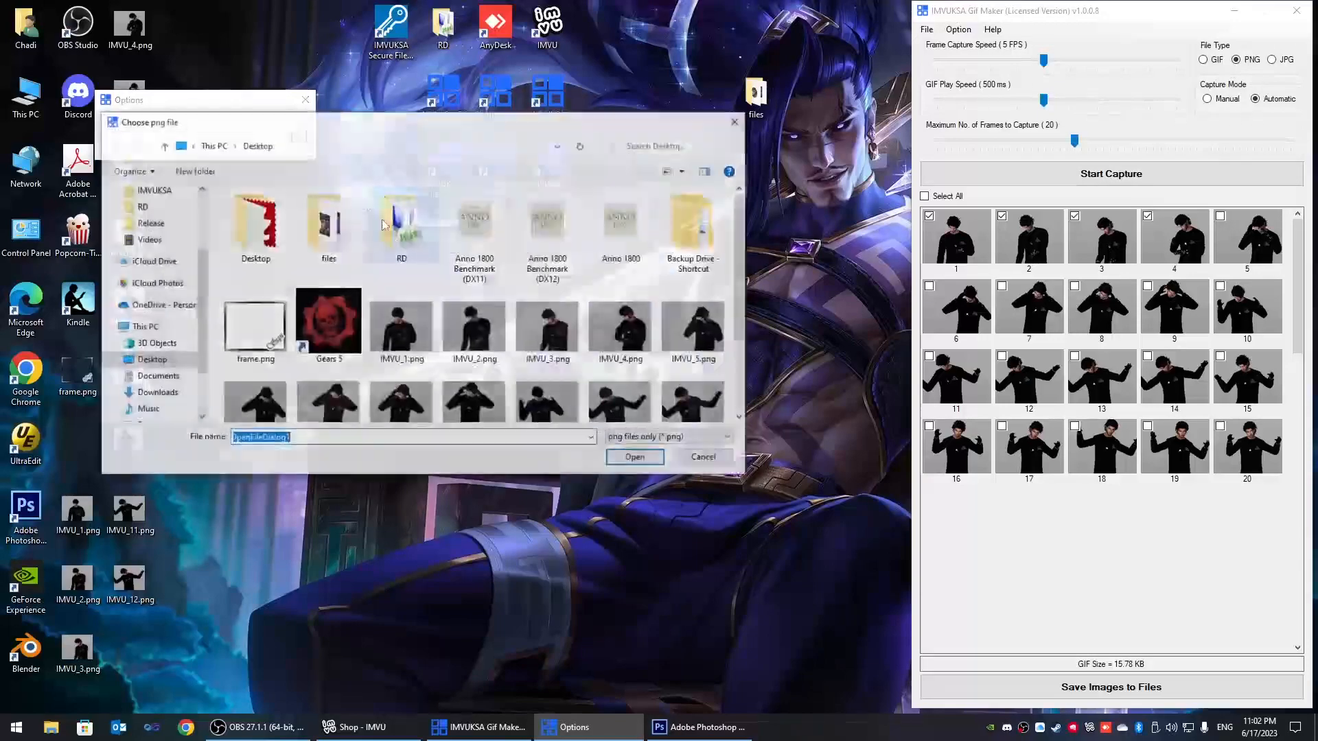
pyautogui.click(253, 309)
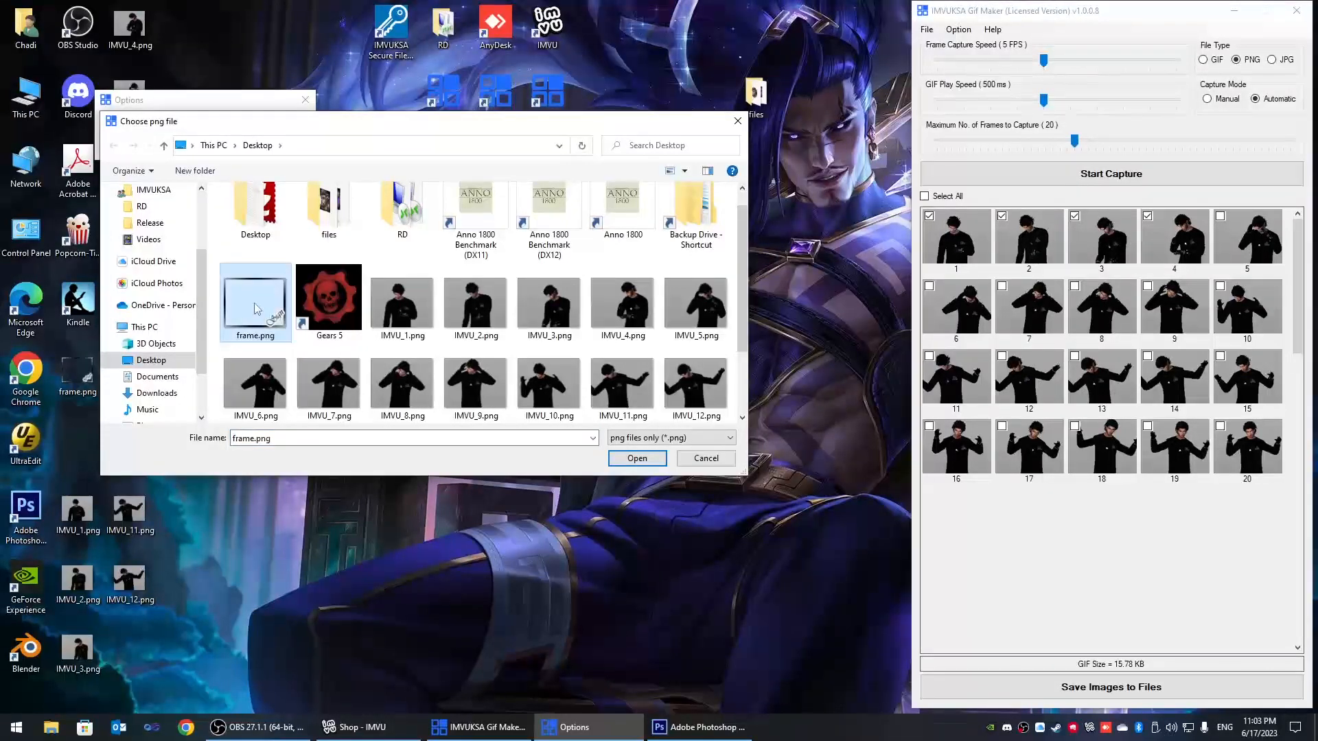
pyautogui.doubleClick(254, 309)
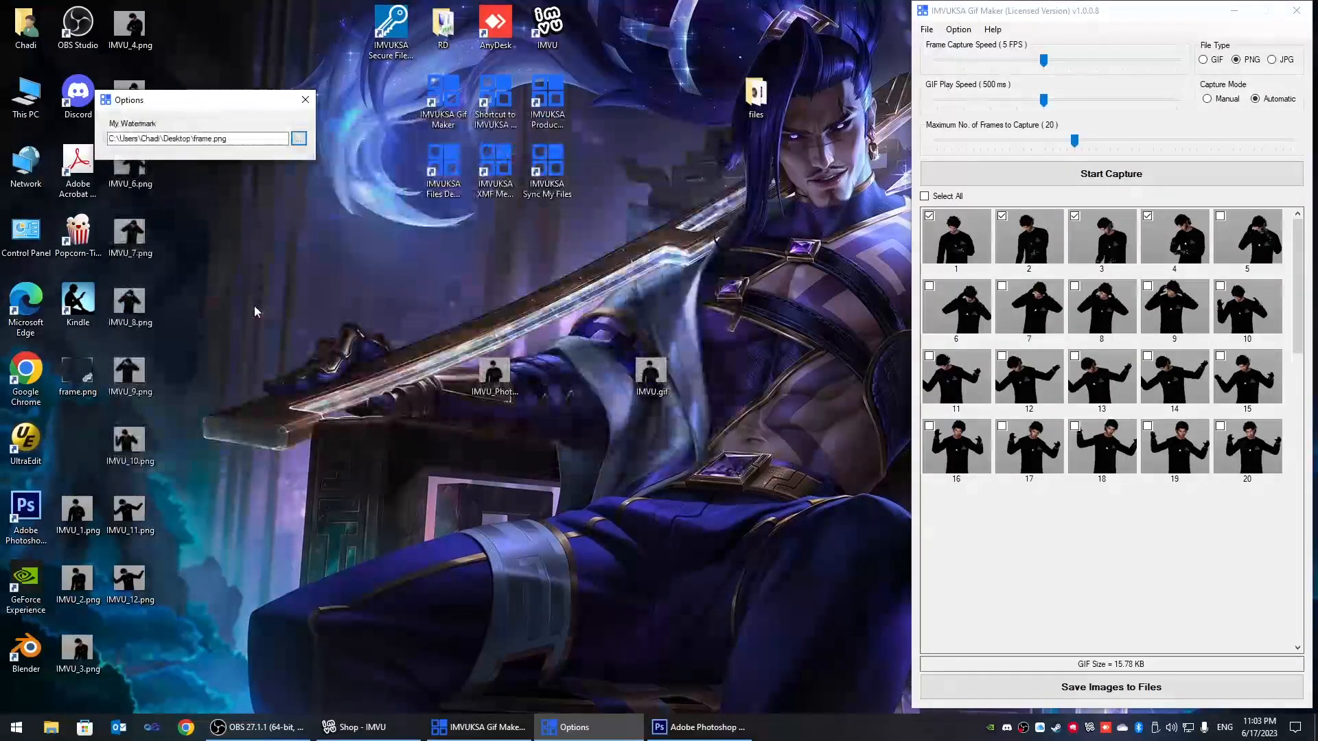
pyautogui.click(305, 100)
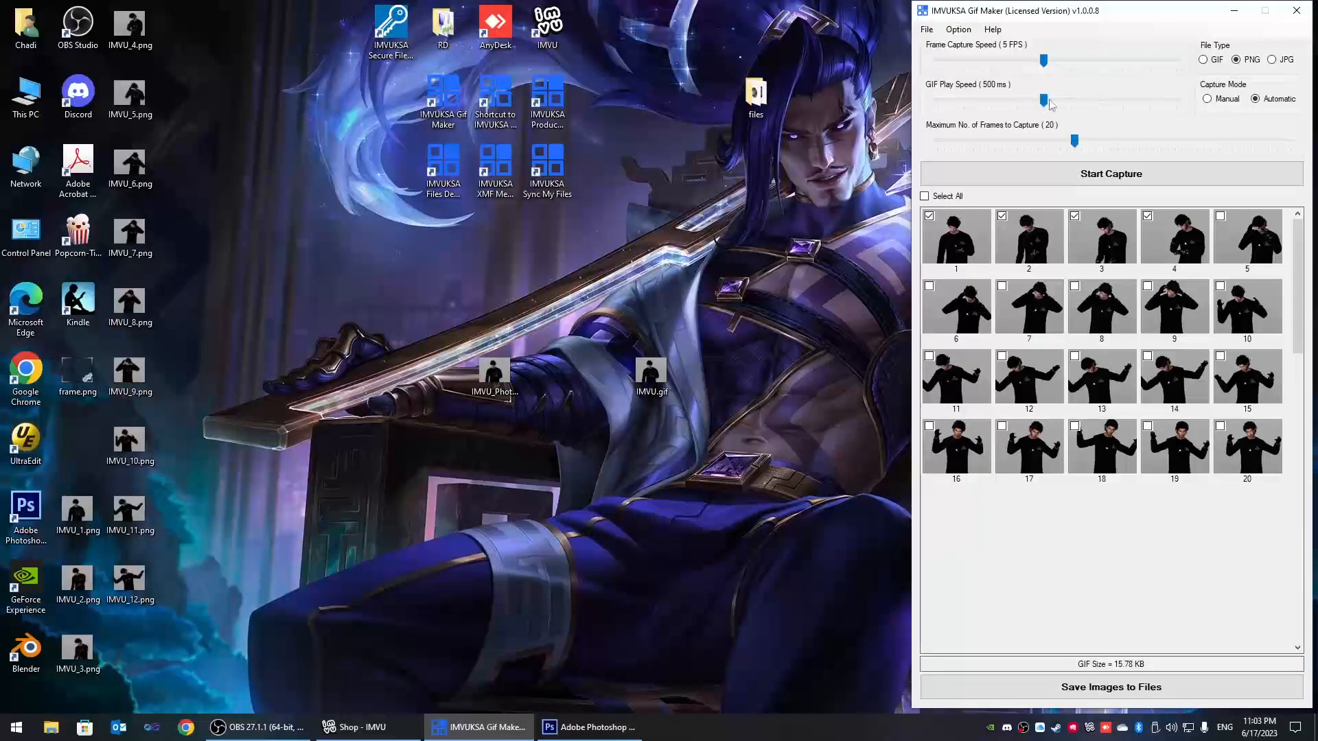
# - Set the maximum number of frames to 5 and capture the avatar's upper body in the IMVU shop window
pyautogui.moveTo(1117, 149); pyautogui.dragTo(993, 149)
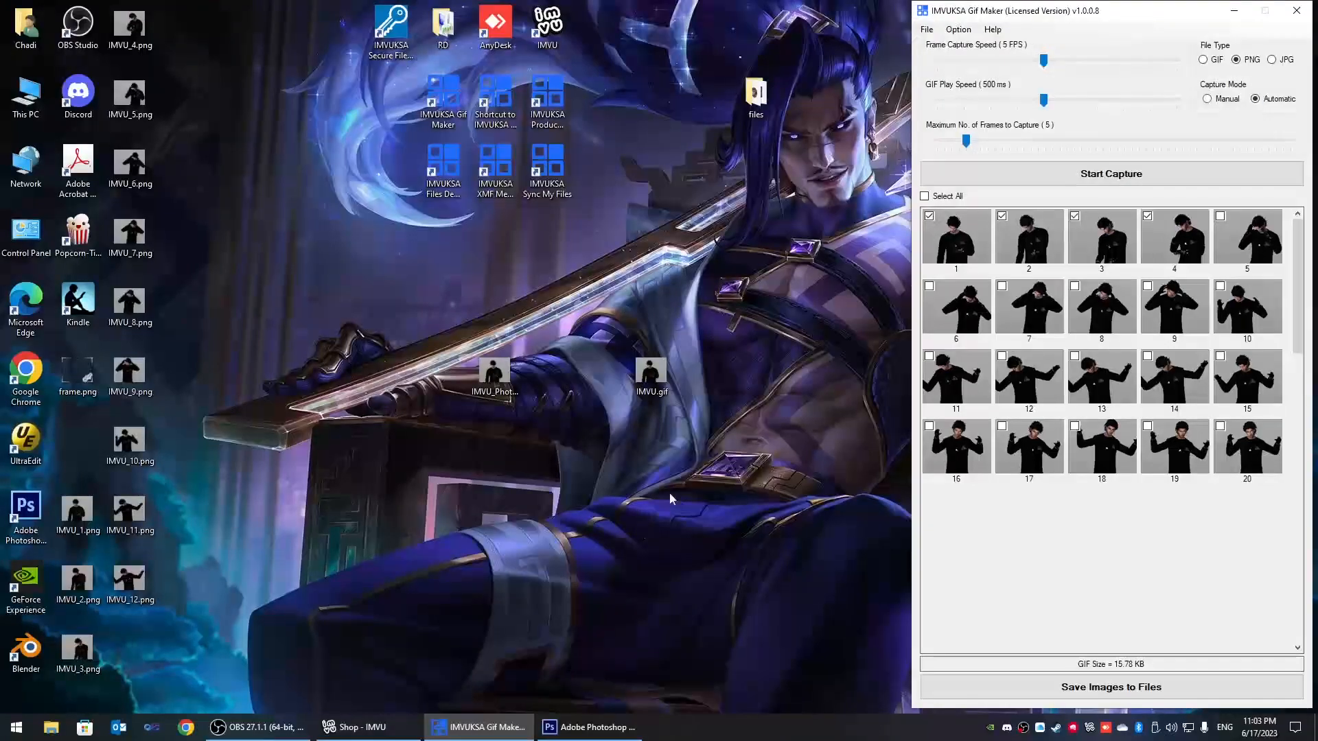
pyautogui.click(354, 727)
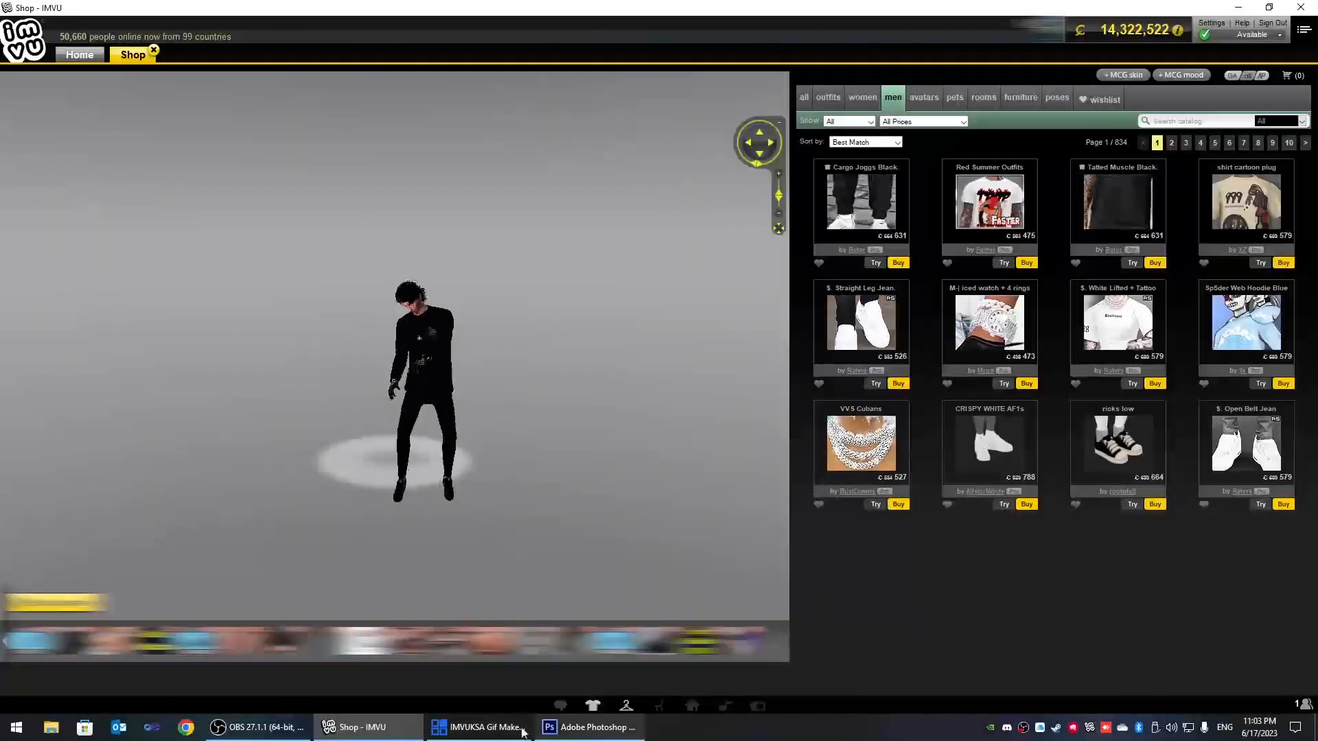
pyautogui.click(481, 727)
pyautogui.click(1088, 172)
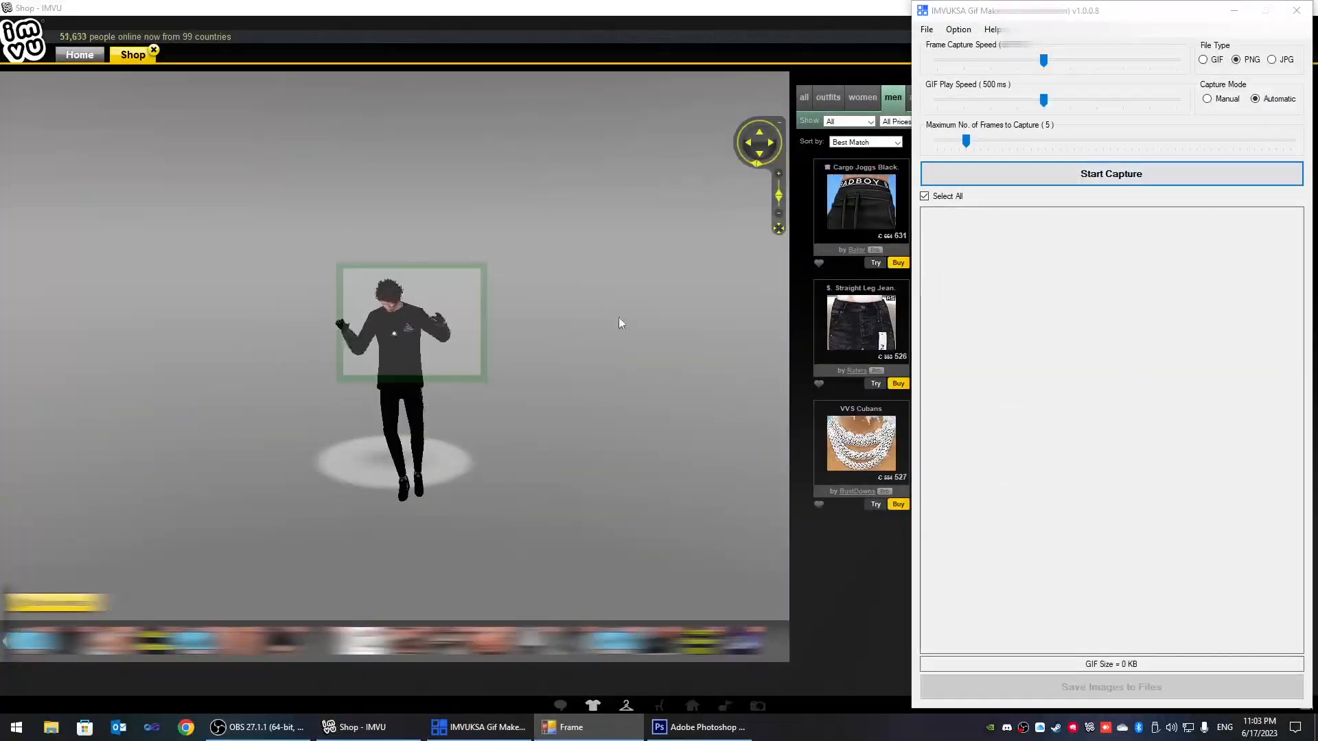
pyautogui.moveTo(467, 352)
pyautogui.mouseDown()
pyautogui.moveTo(455, 357)
pyautogui.moveTo(491, 358)
pyautogui.moveTo(458, 348)
pyautogui.mouseUp()
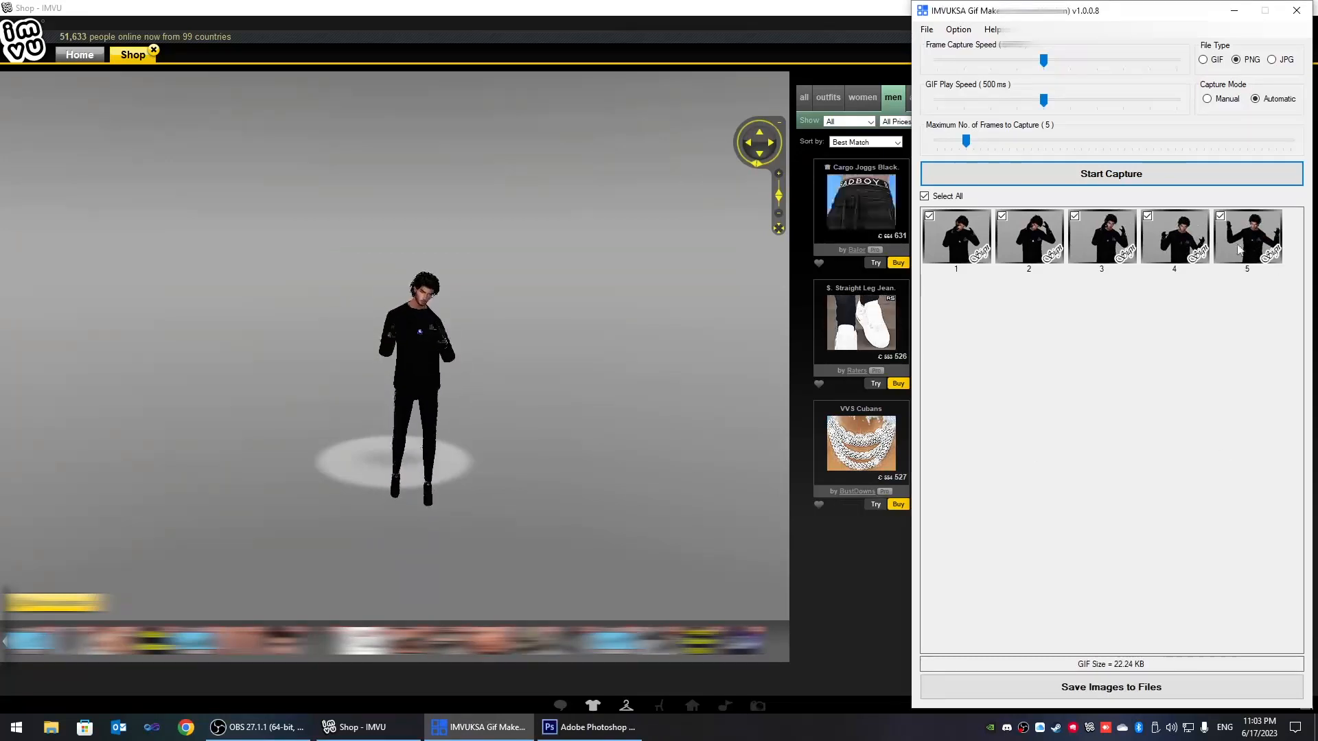
# - Move the newly generated IMVU.gif to an open area of the desktop, view its watermarked animation in Photos, and close the viewer
pyautogui.click(1314, 727)
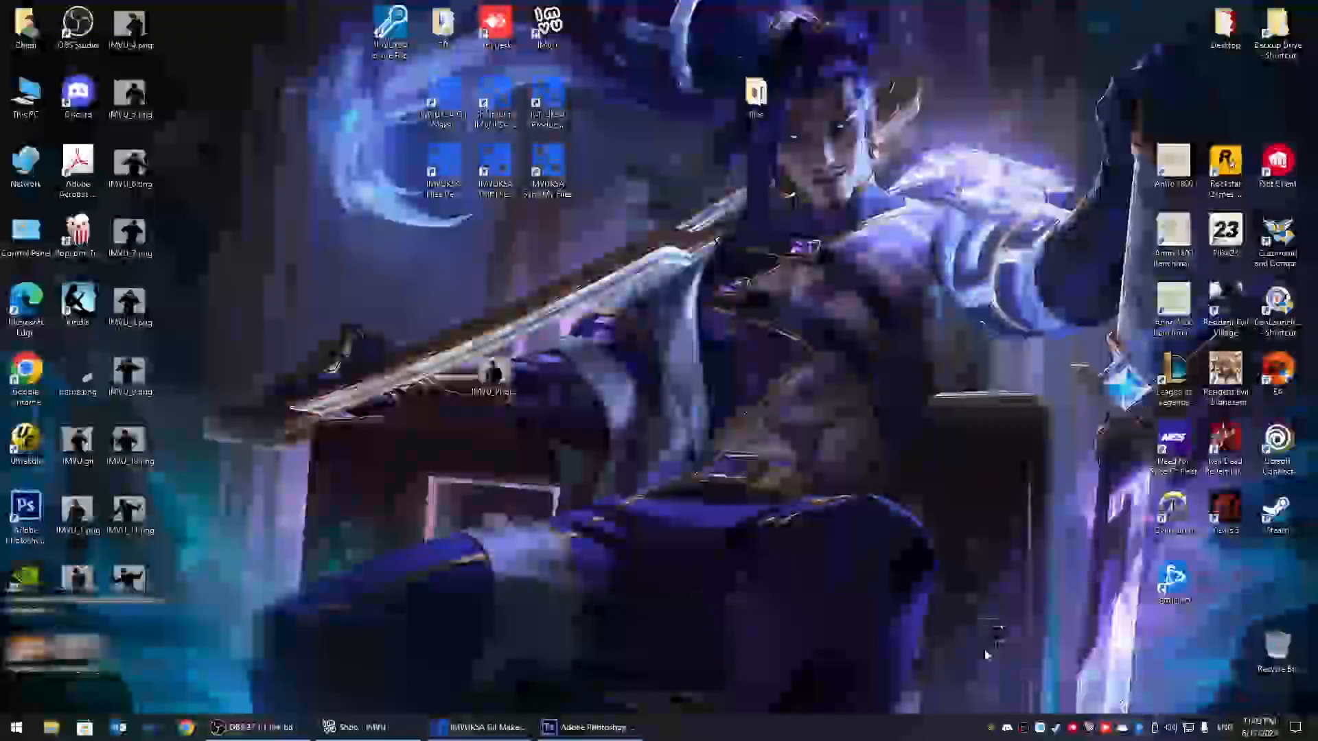
pyautogui.moveTo(104, 426); pyautogui.dragTo(702, 375)
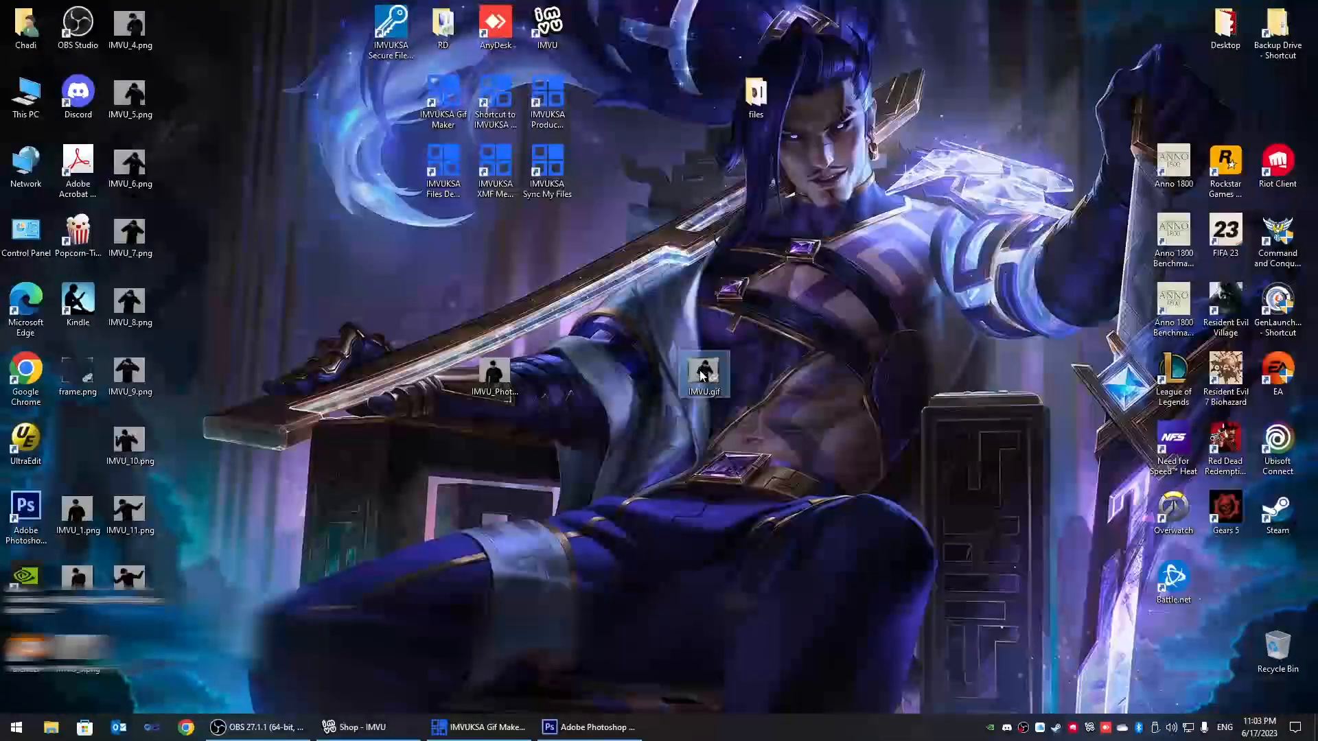
pyautogui.doubleClick(702, 374)
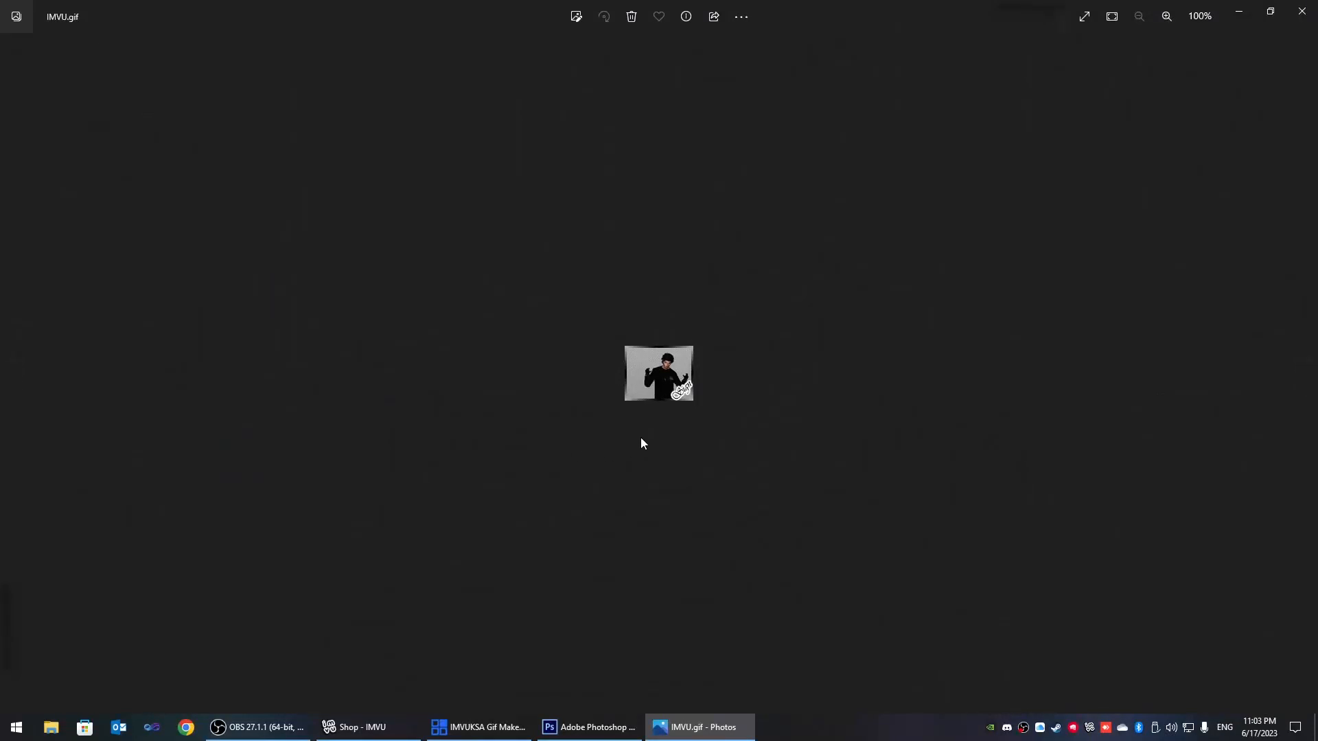
pyautogui.click(1302, 11)
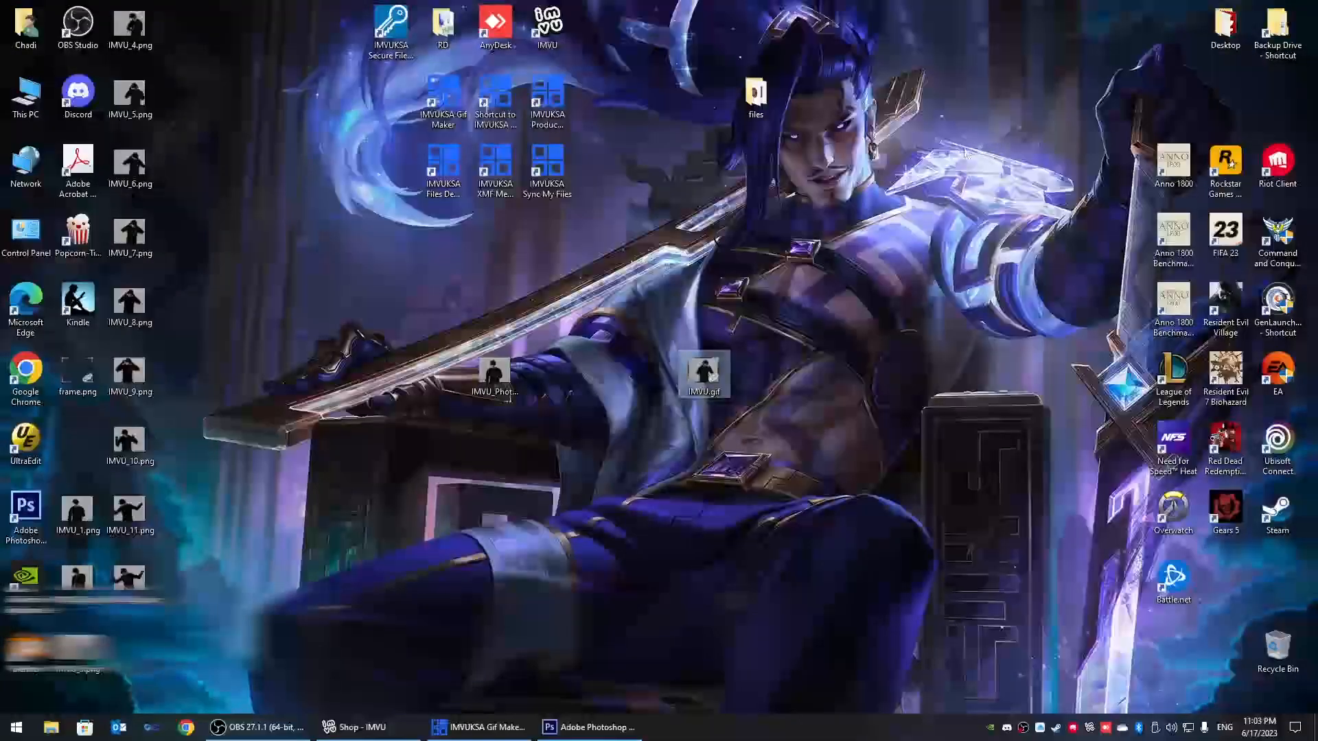